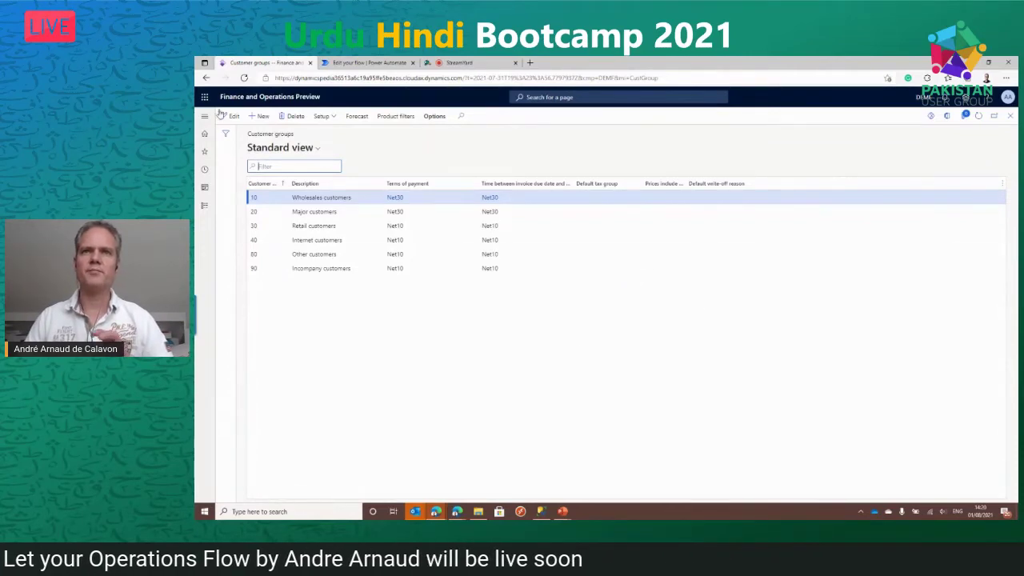
# - Switch to the Power Automate page and load flow.microsoft.com
pyautogui.click(368, 62)
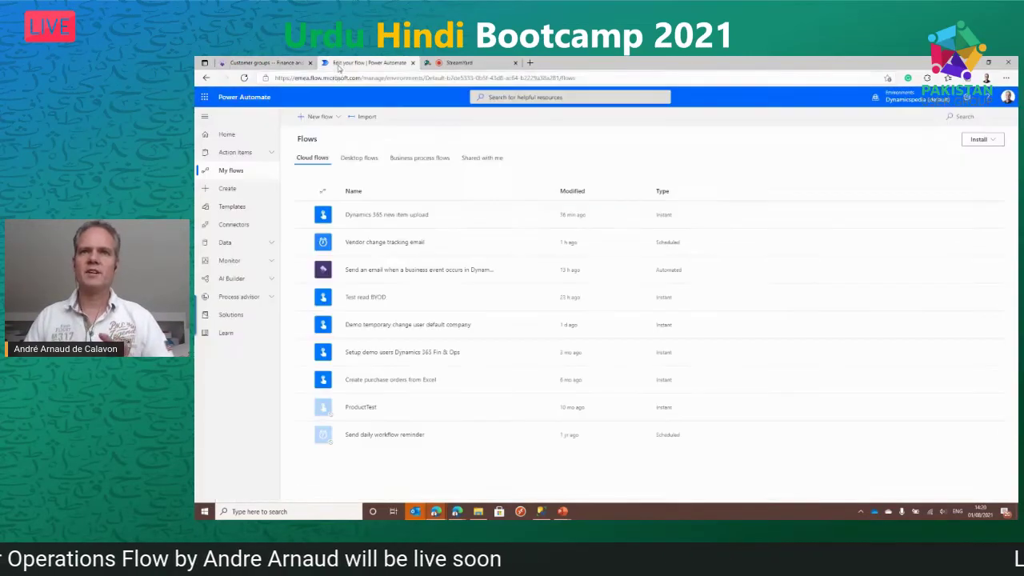
pyautogui.click(391, 79)
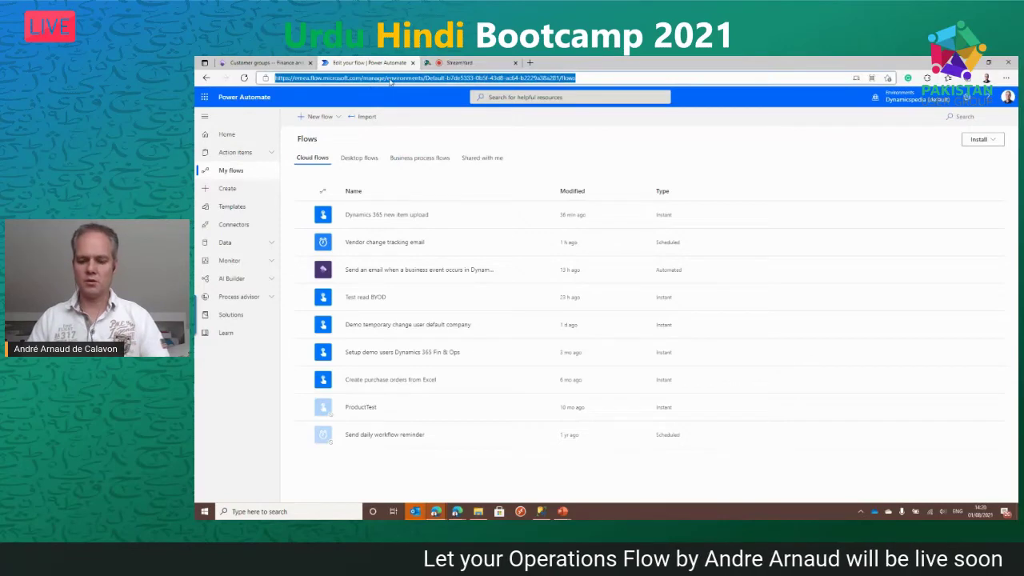
pyautogui.write('flow.microsoft.com')
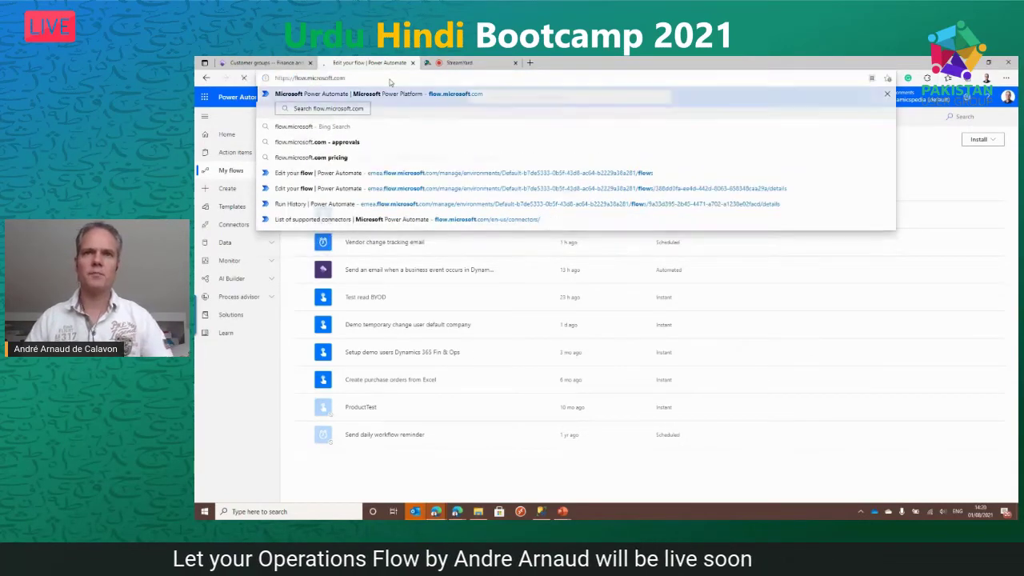
pyautogui.press('Return')
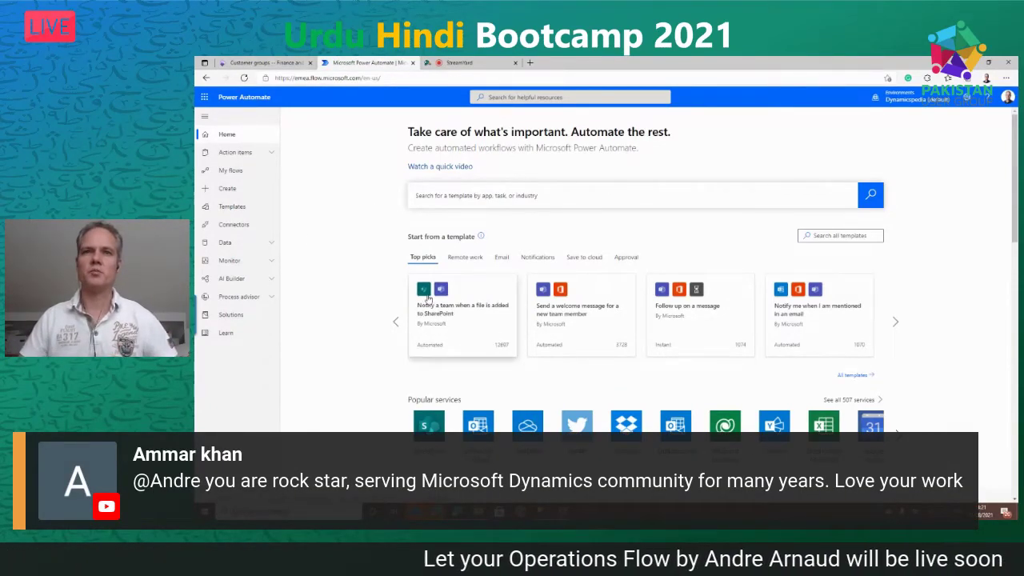
# - Create an unnamed instant cloud flow that starts with the Manually trigger a flow trigger
pyautogui.click(230, 190)
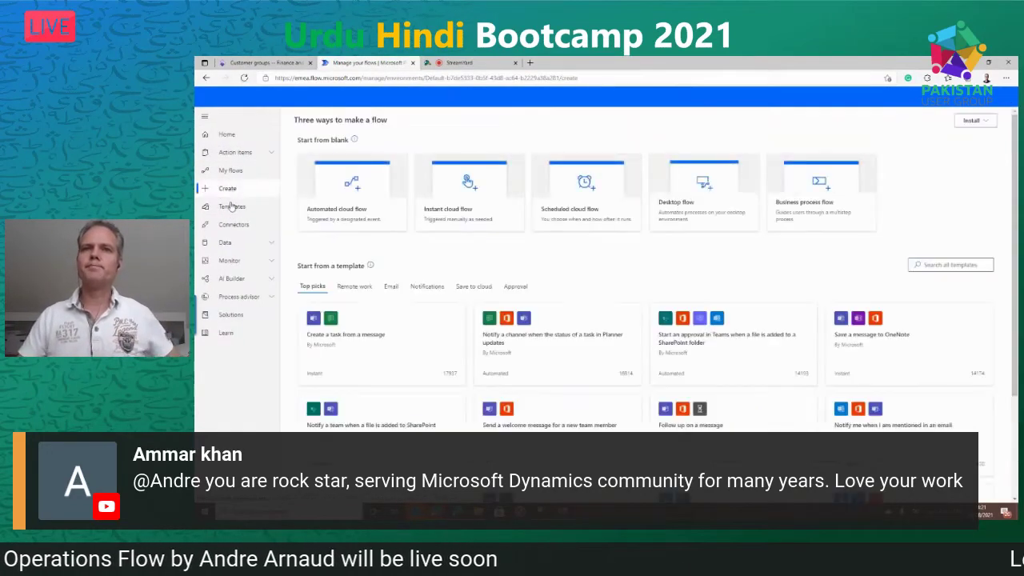
pyautogui.click(470, 190)
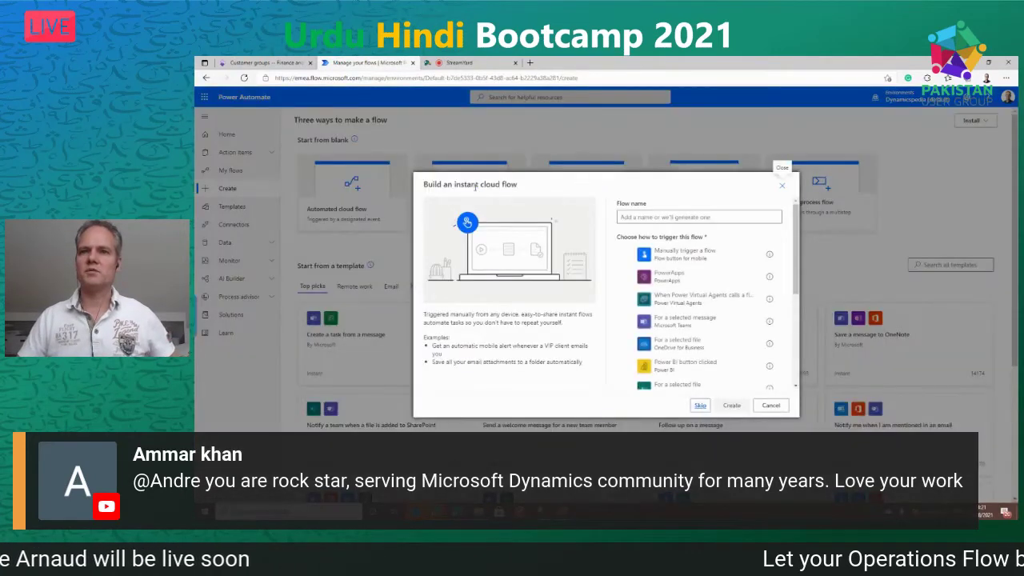
pyautogui.click(684, 256)
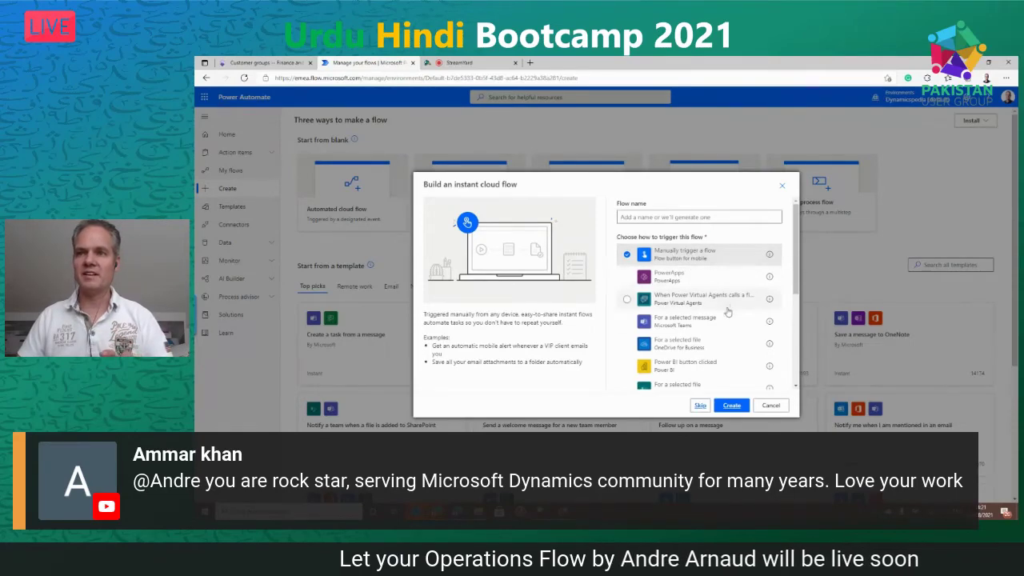
pyautogui.click(732, 405)
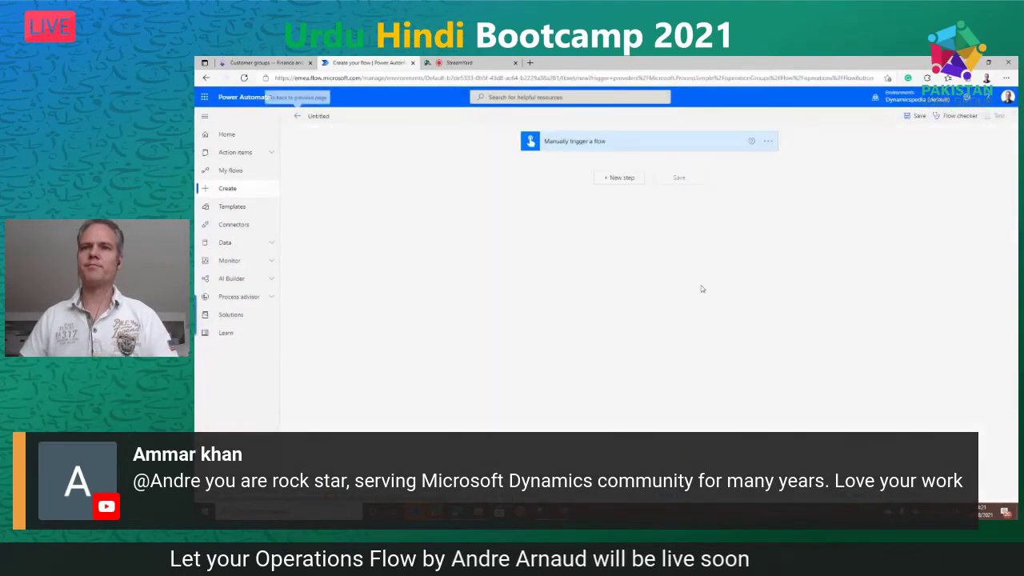
# - Add a text input named Company to the manual trigger, with the prompt "Company to insert data"
pyautogui.click(583, 144)
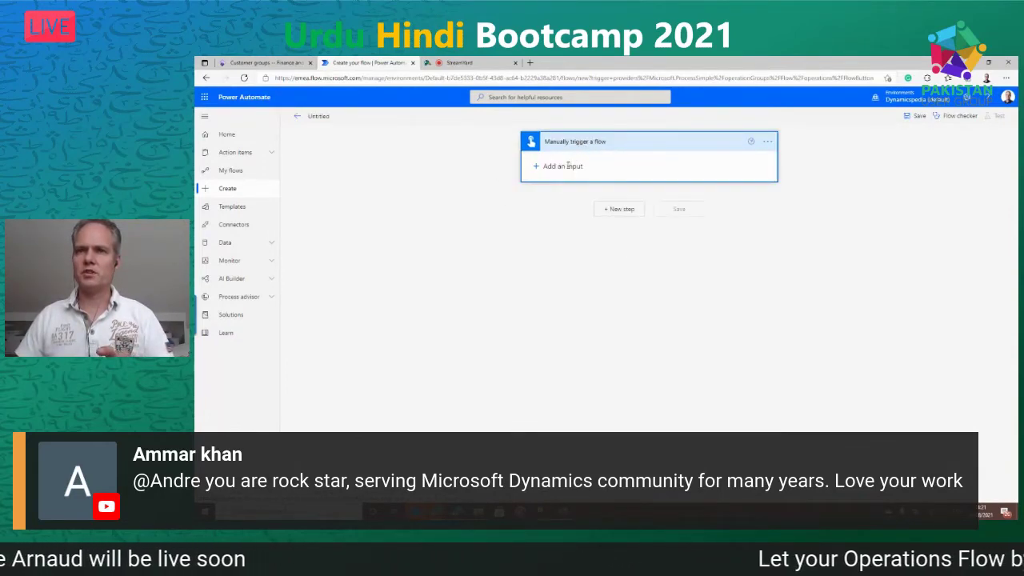
pyautogui.click(570, 165)
pyautogui.press('Escape')
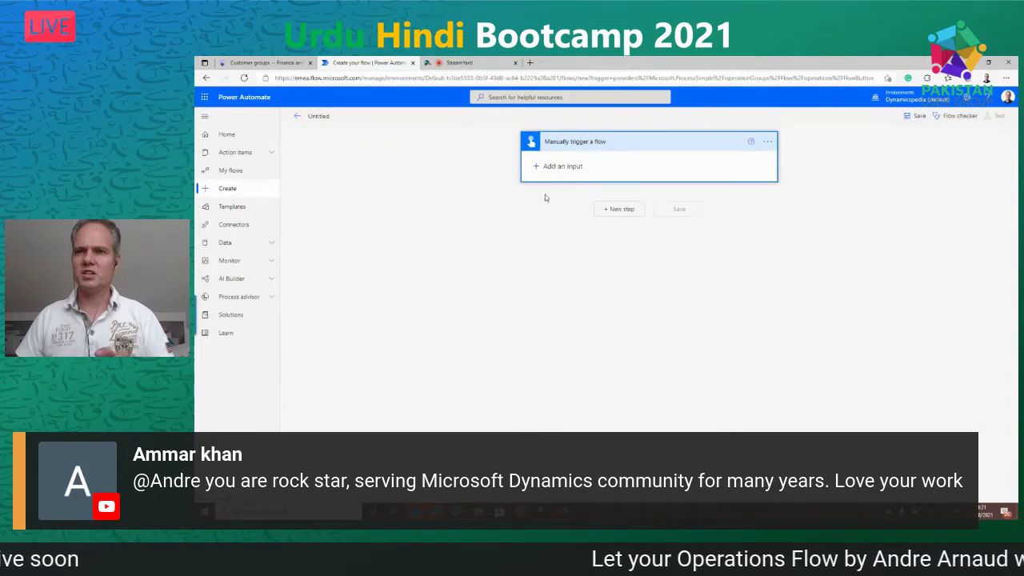
pyautogui.doubleClick(560, 160)
pyautogui.write('Company')
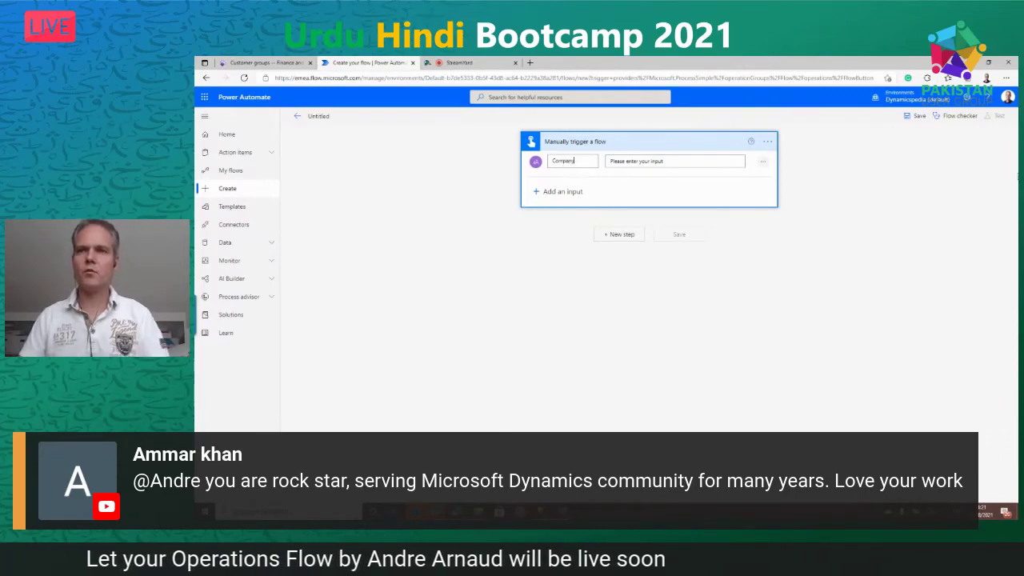
pyautogui.click(609, 161)
pyautogui.write('Company')
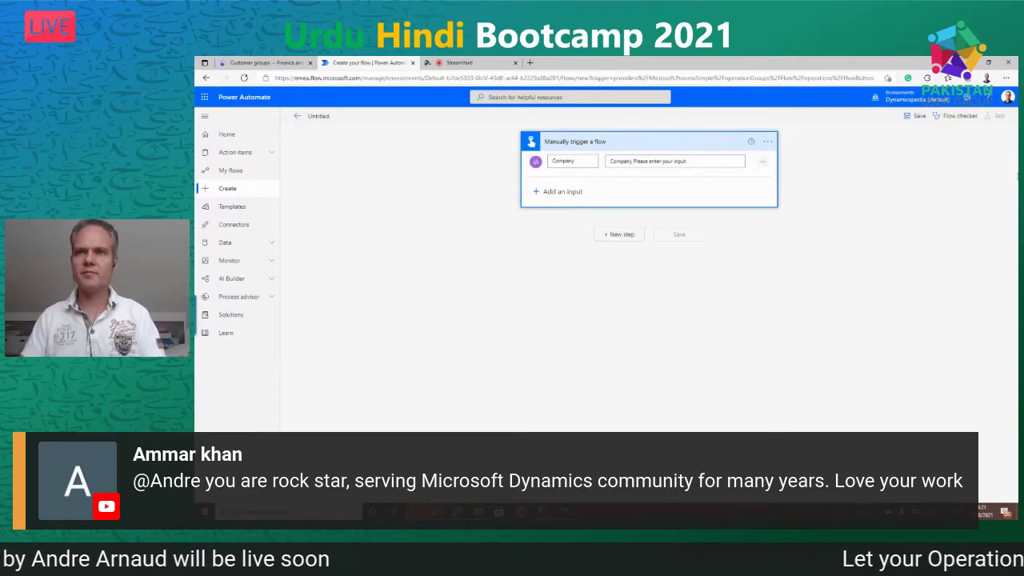
pyautogui.write(' to insert data')
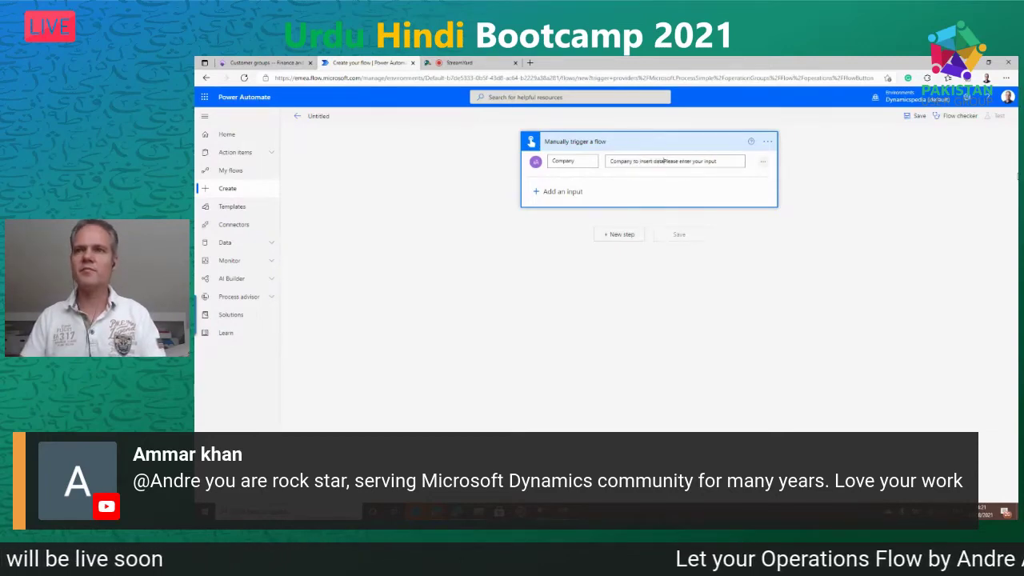
pyautogui.hotkey('ctrl', 'shift', 'Right')
pyautogui.hotkey('ctrl', 'shift', 'Right')
pyautogui.hotkey('ctrl', 'shift', 'Right')
pyautogui.hotkey('ctrl', 'shift', 'Right')
pyautogui.press('Delete')
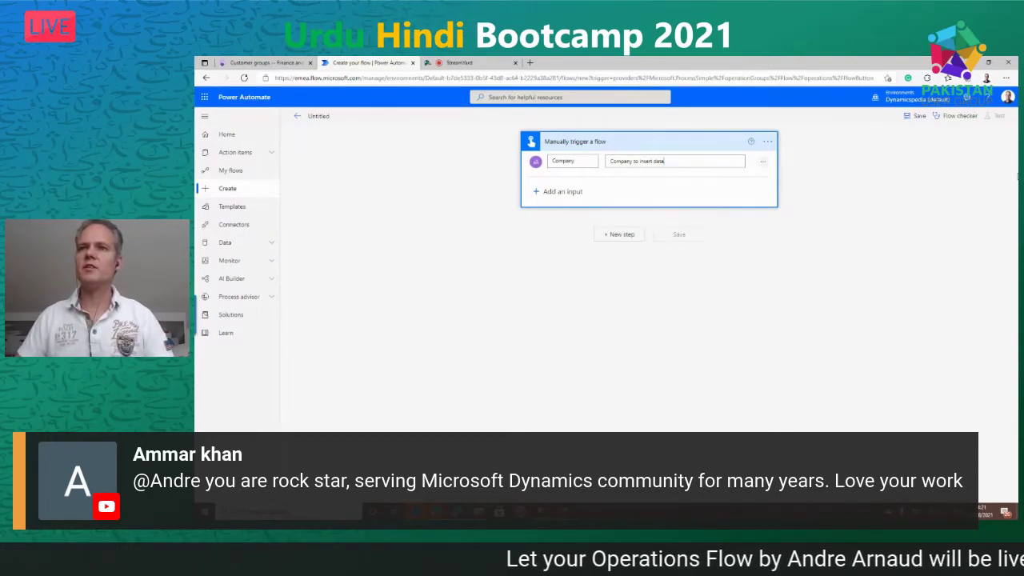
# - Add the Excel Online (Business) action List rows present in a table after the trigger
pyautogui.click(617, 236)
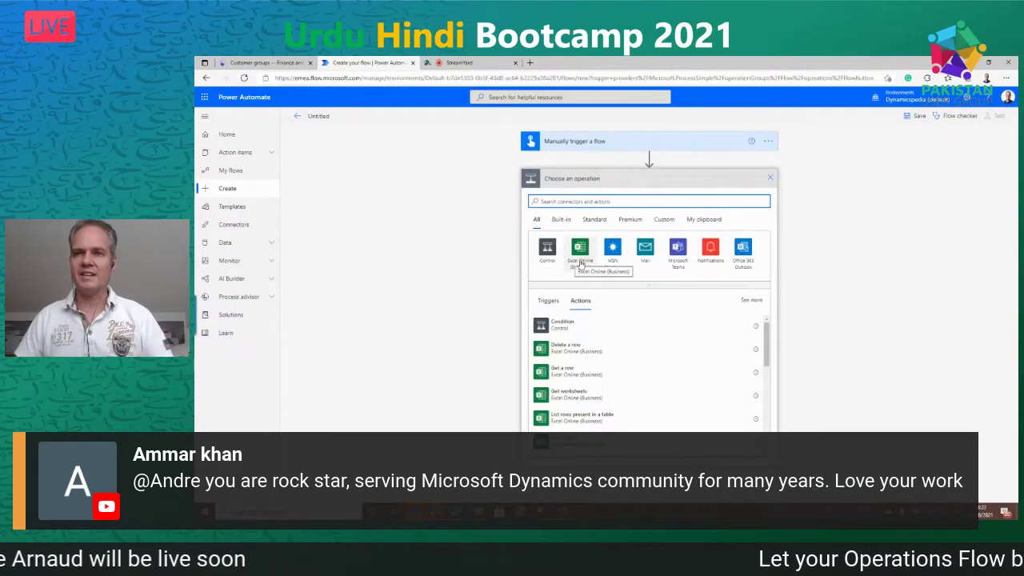
pyautogui.click(580, 264)
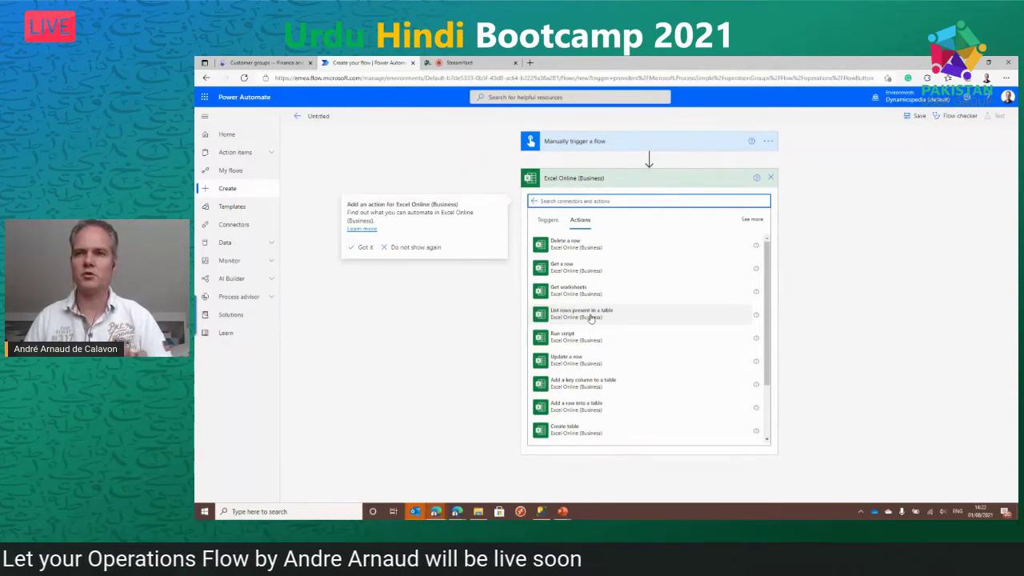
pyautogui.click(593, 316)
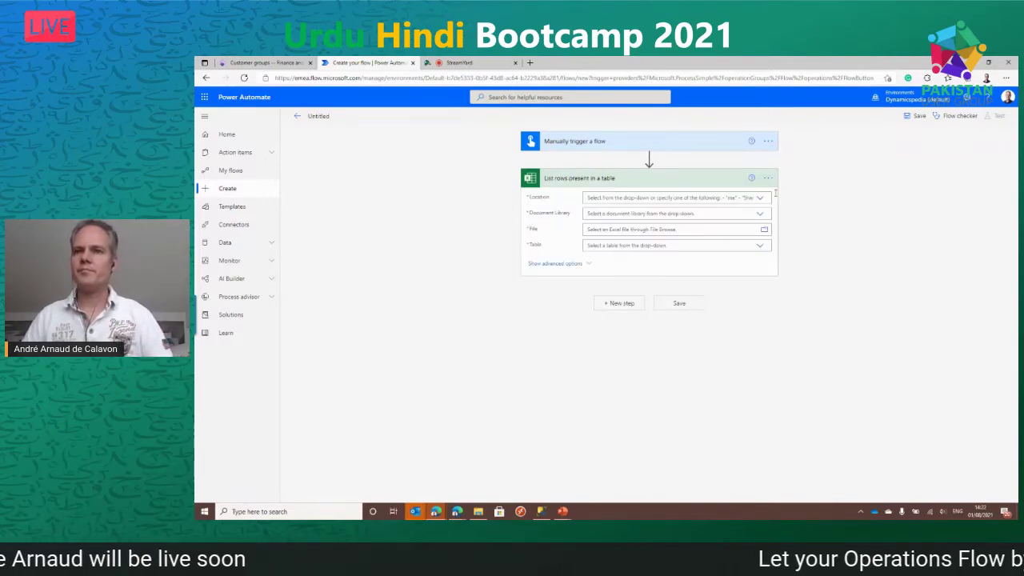
# - Set the Excel action's location to OneDrive for Business and its document library to OneDrive
pyautogui.click(763, 198)
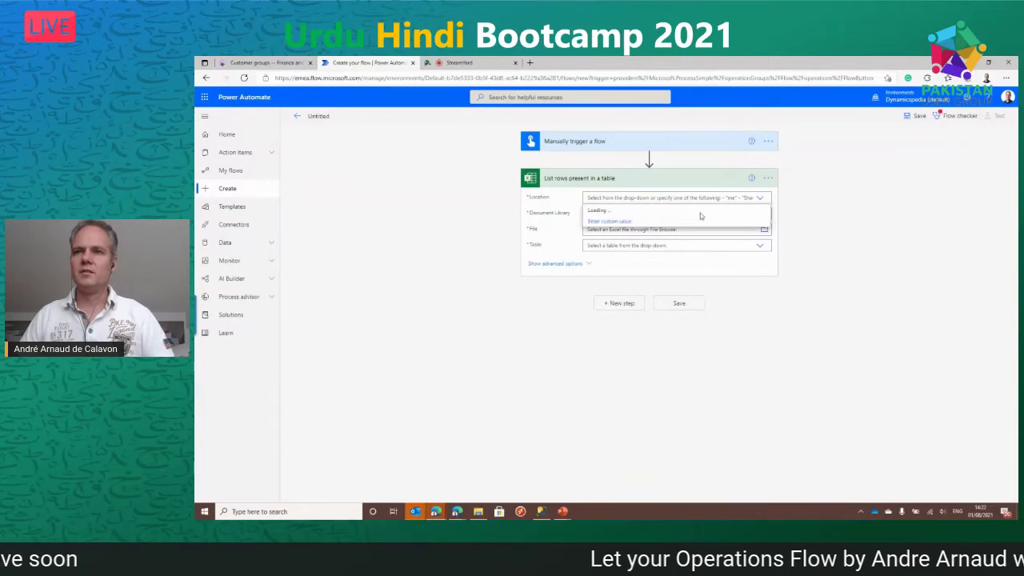
pyautogui.click(619, 212)
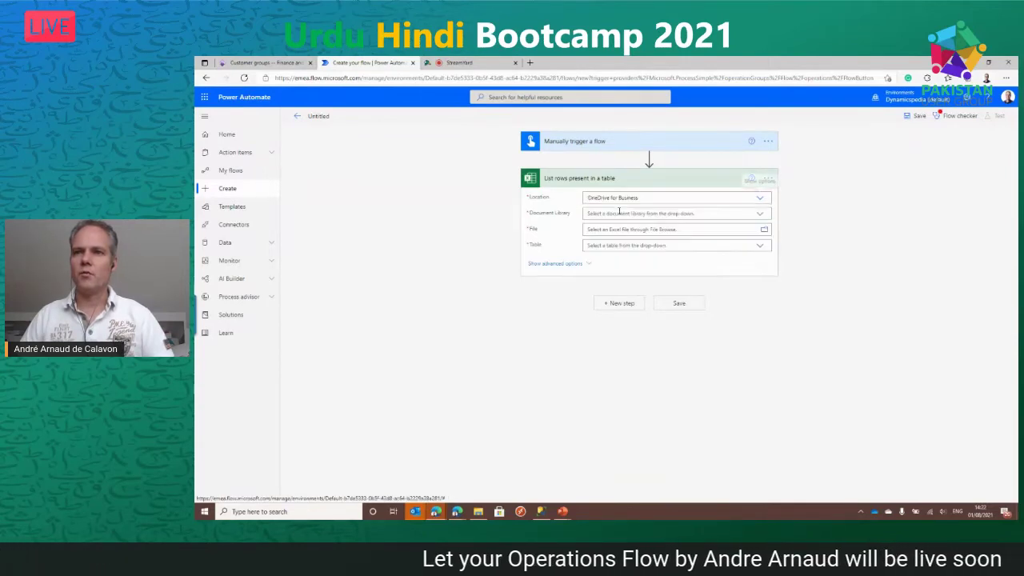
pyautogui.click(760, 213)
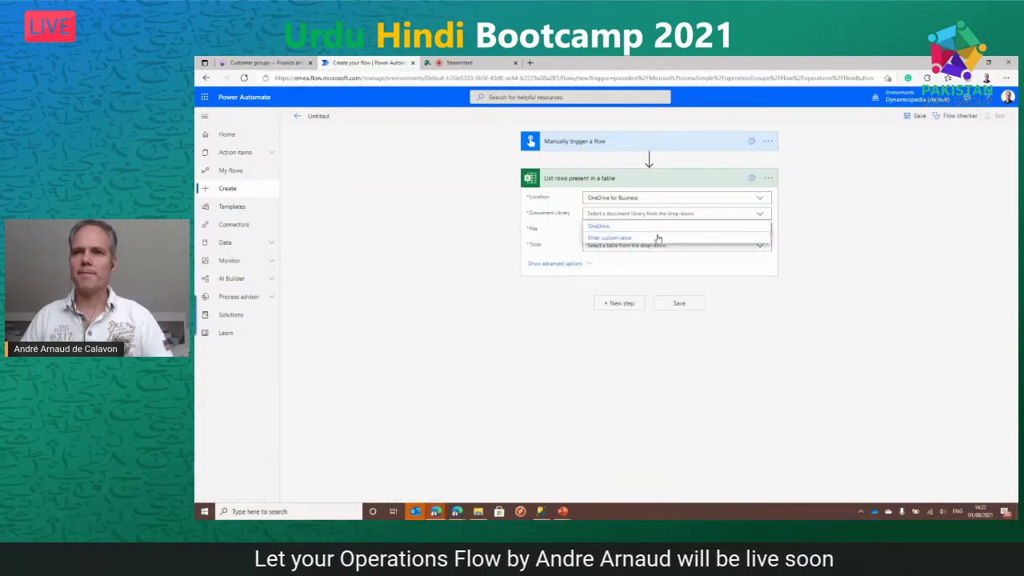
pyautogui.click(612, 227)
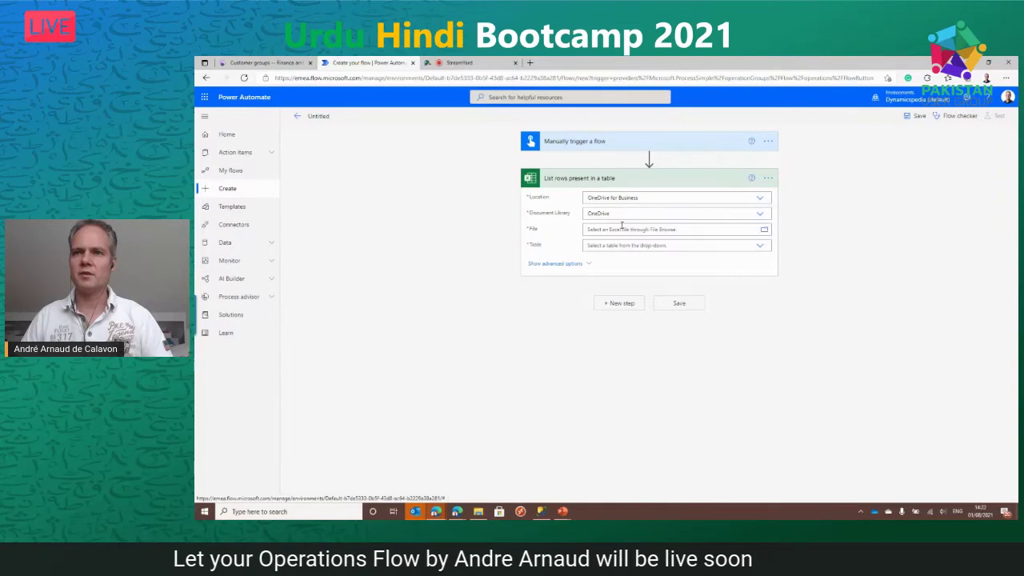
# - Choose /Power Automate/Demos/CustomerGroups/CustomerGroups.xlsx as the source file and CustomerGroupsTable as the table to list
pyautogui.click(765, 230)
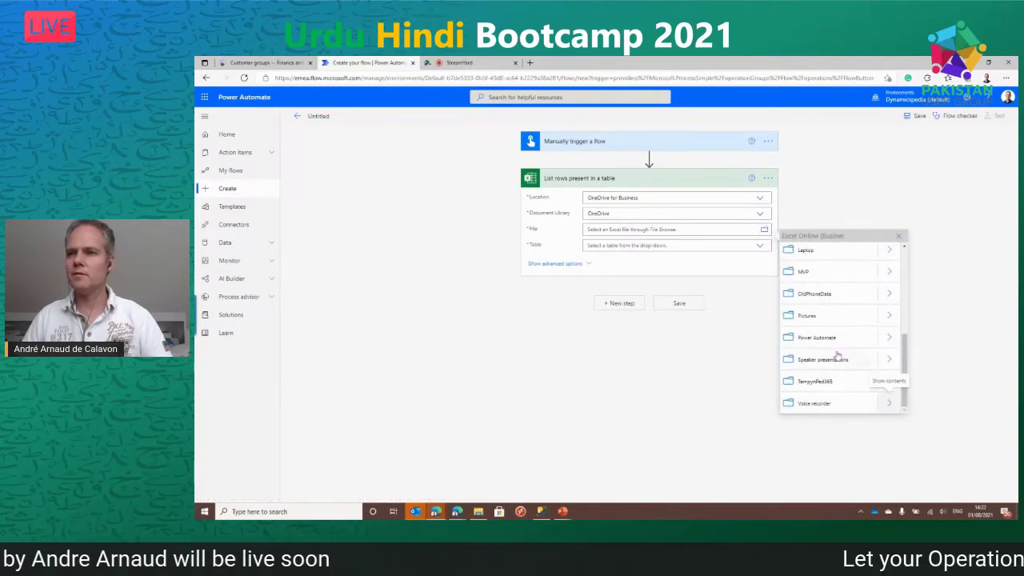
pyautogui.click(890, 339)
pyautogui.click(893, 277)
pyautogui.click(888, 256)
pyautogui.click(824, 261)
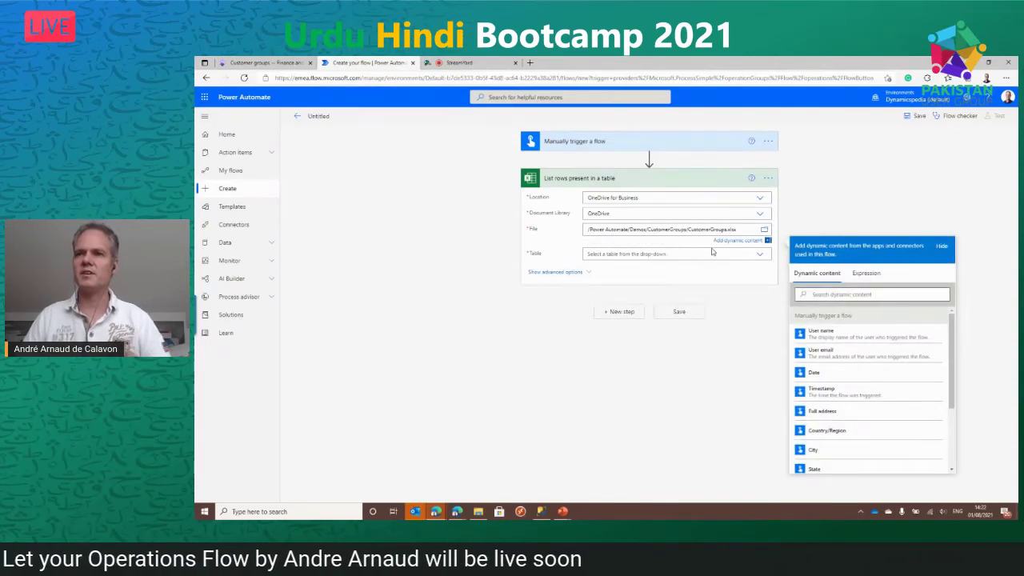
pyautogui.click(759, 254)
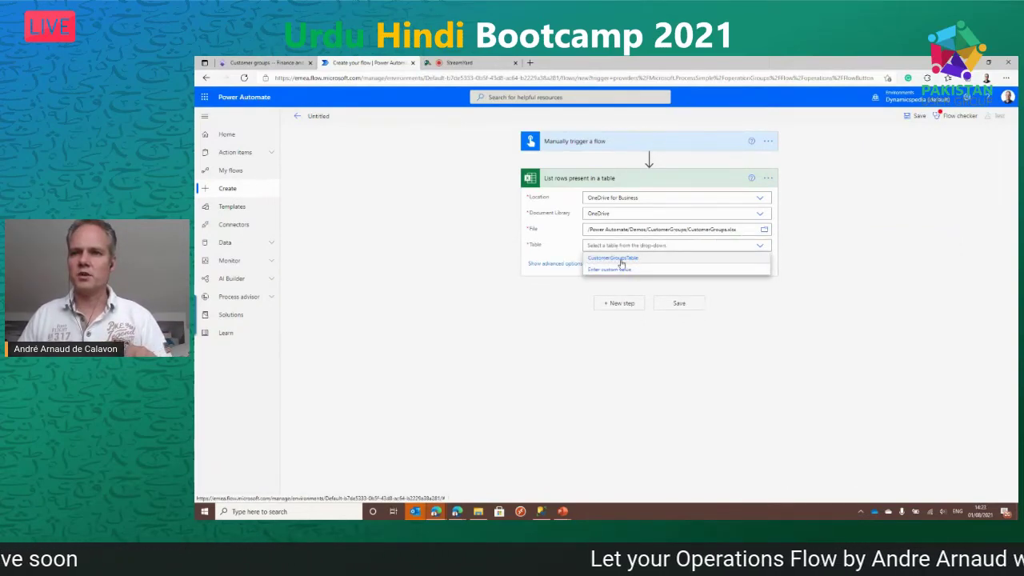
pyautogui.click(622, 258)
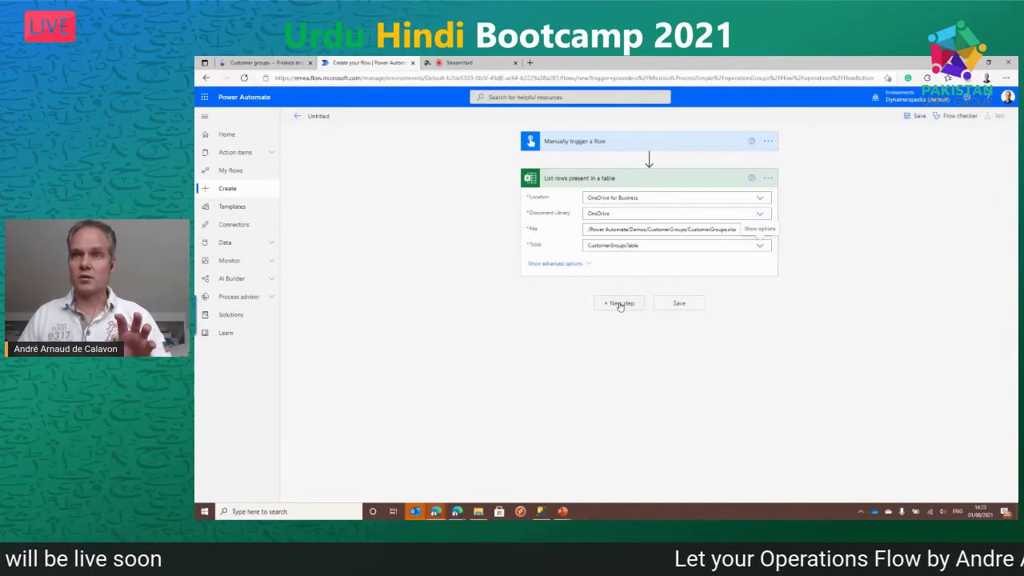
# - Add the Create record action from Fin & Ops Apps (Dynamics 365) after the Excel action
pyautogui.click(619, 304)
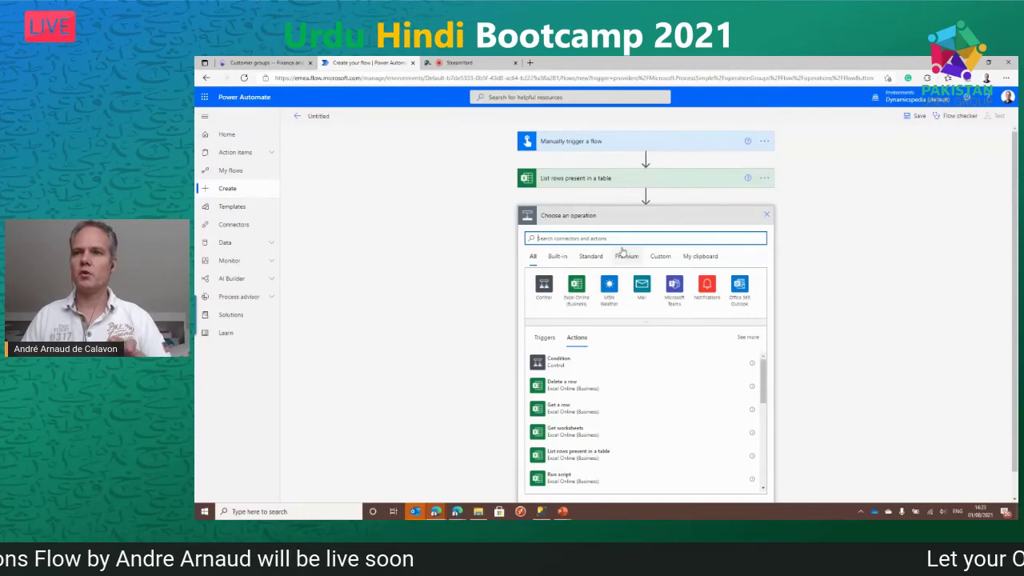
pyautogui.write('fin')
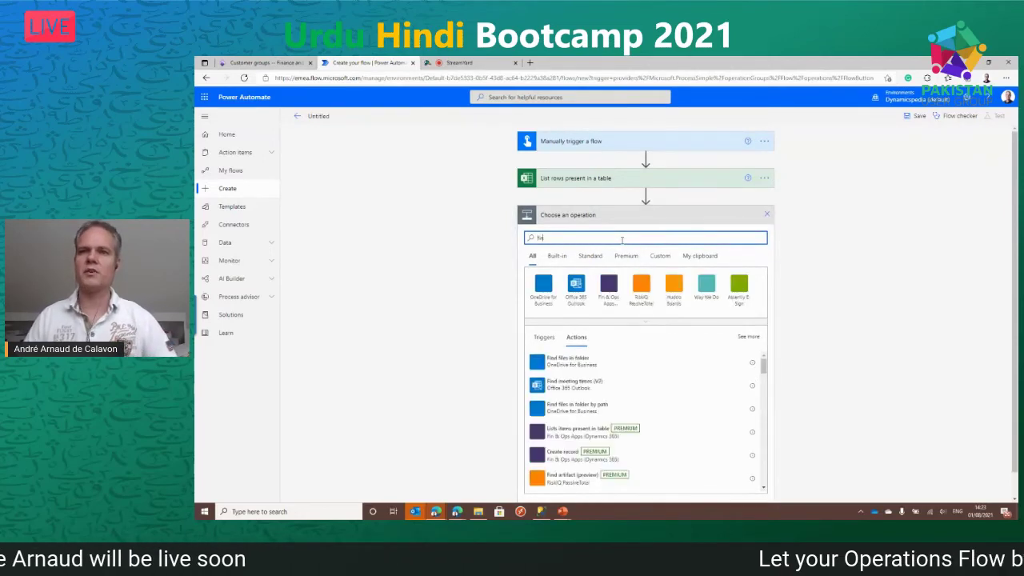
pyautogui.click(611, 292)
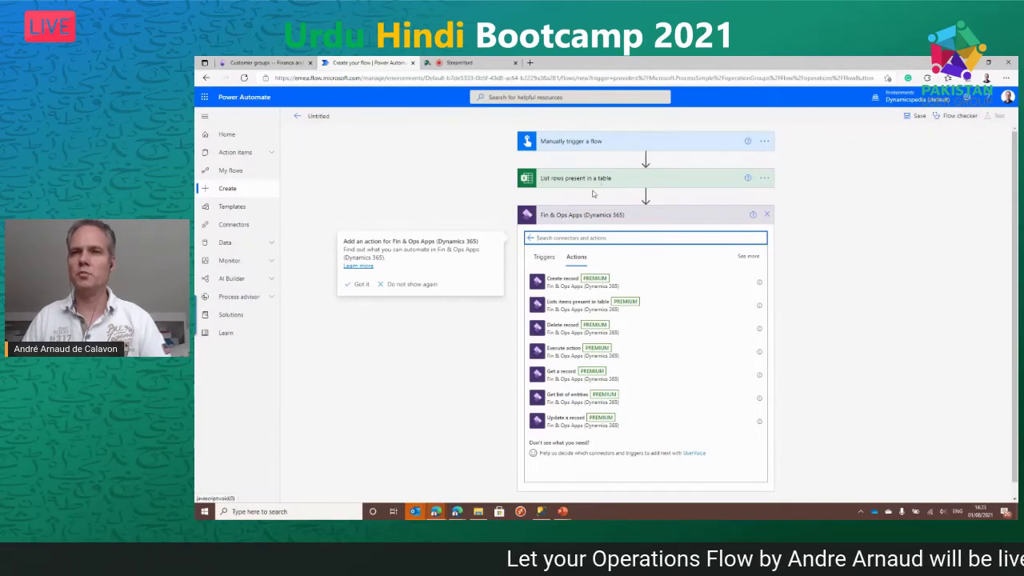
pyautogui.click(569, 282)
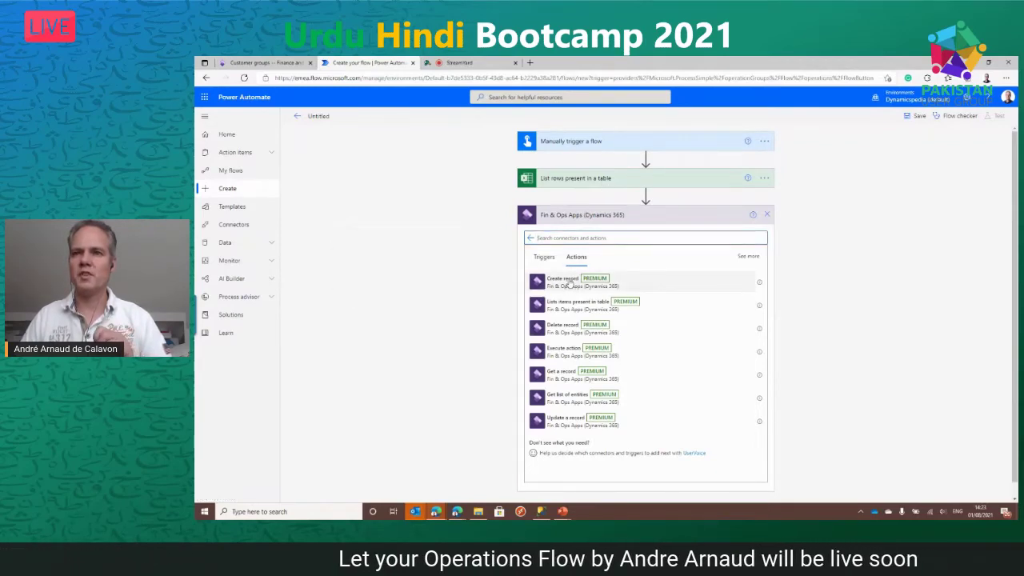
pyautogui.click(569, 283)
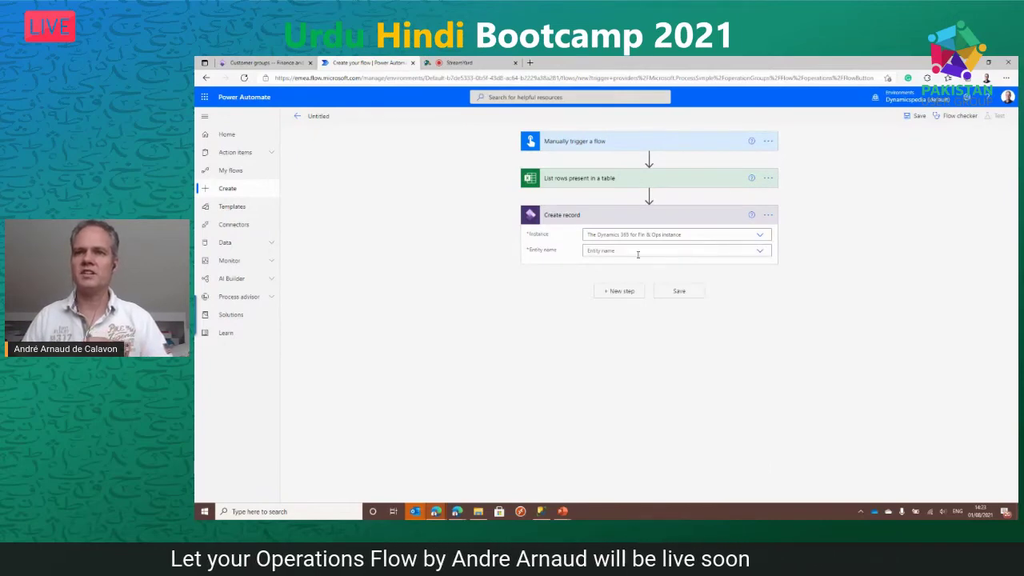
# - Set the Create record action's instance to the first listed dynamicspedia environment and its entity to CustomerGroups
pyautogui.click(760, 235)
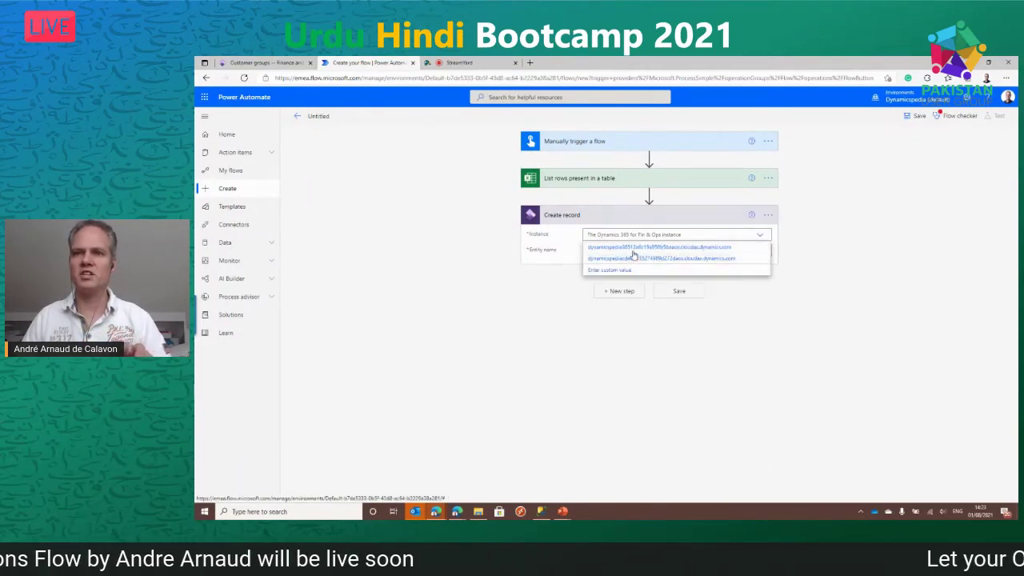
pyautogui.click(648, 247)
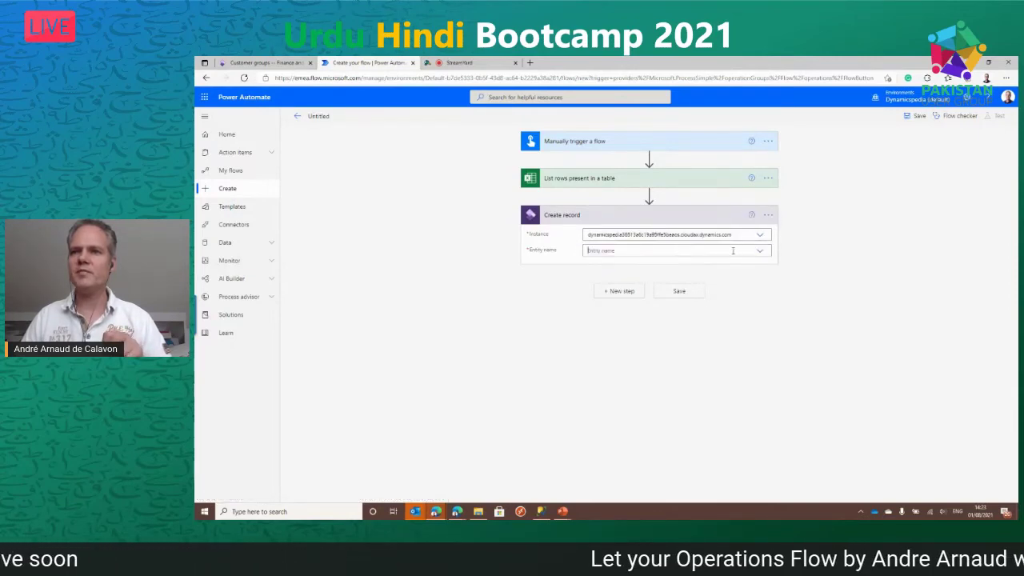
pyautogui.click(700, 251)
pyautogui.write('C')
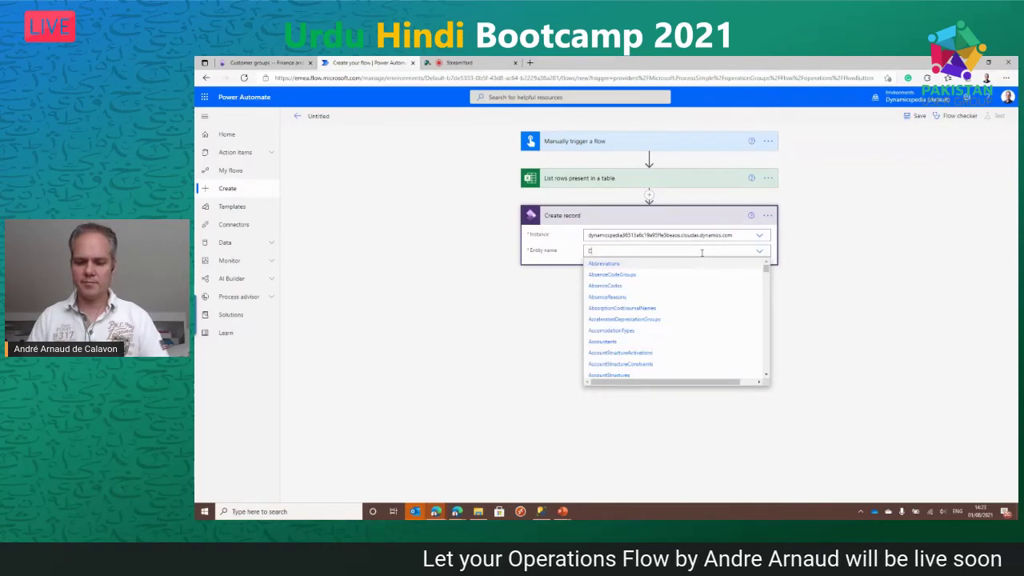
pyautogui.write('ustomers')
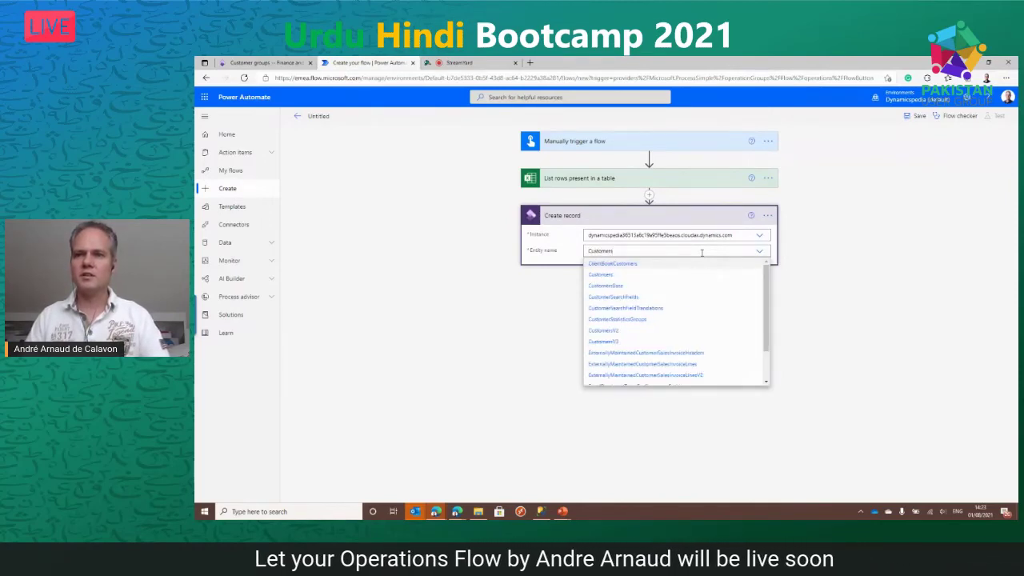
pyautogui.write('G')
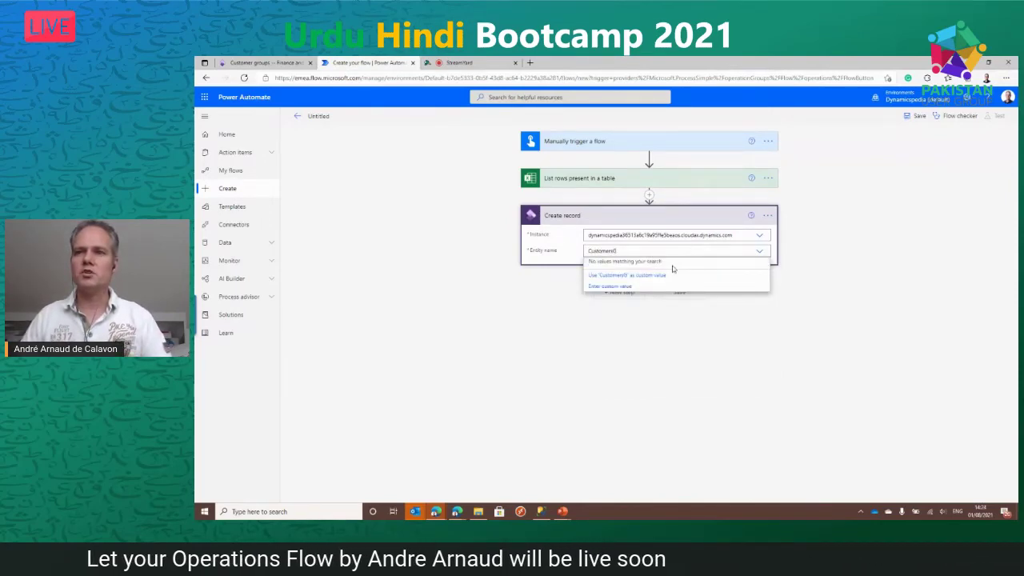
pyautogui.press('BackSpace')
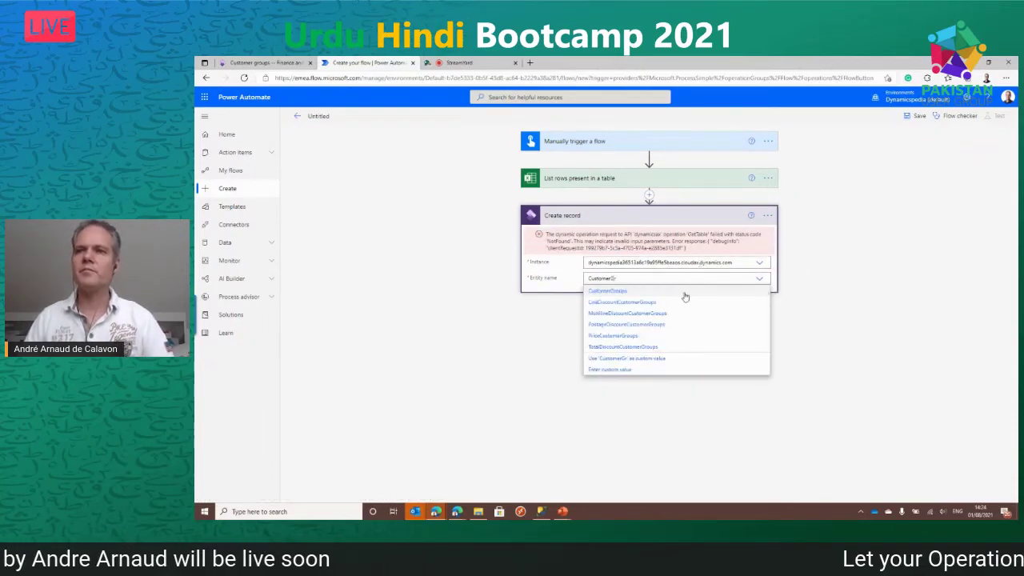
pyautogui.click(678, 296)
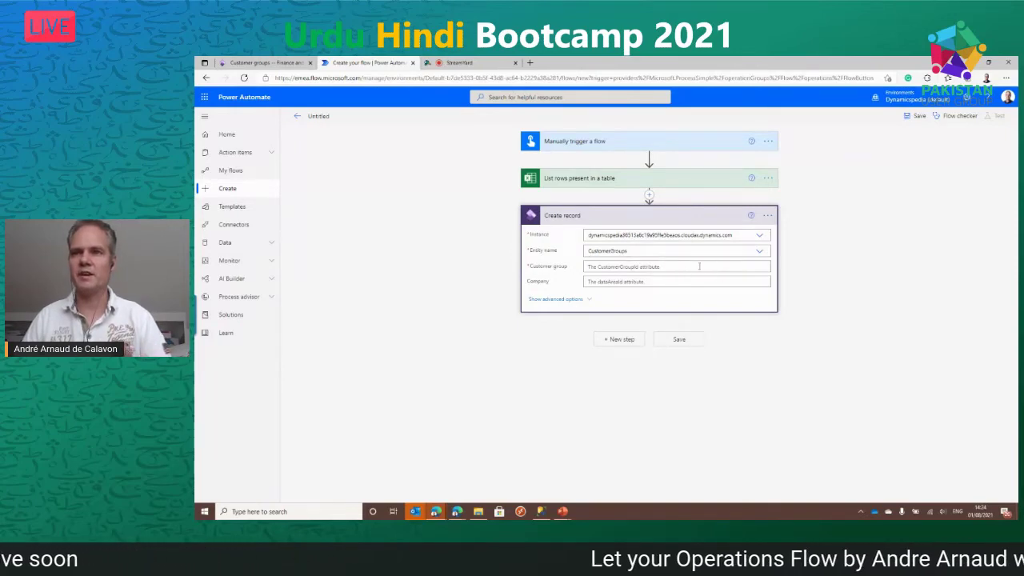
# - Show the advanced options of Create record and map its Customer group field to the Excel table's Group column
pyautogui.click(740, 267)
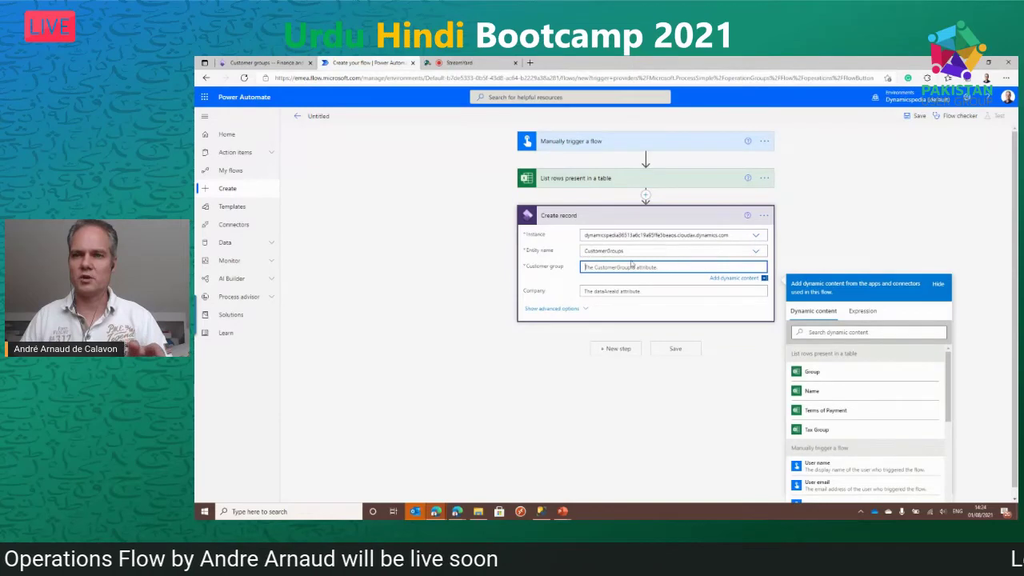
pyautogui.click(552, 309)
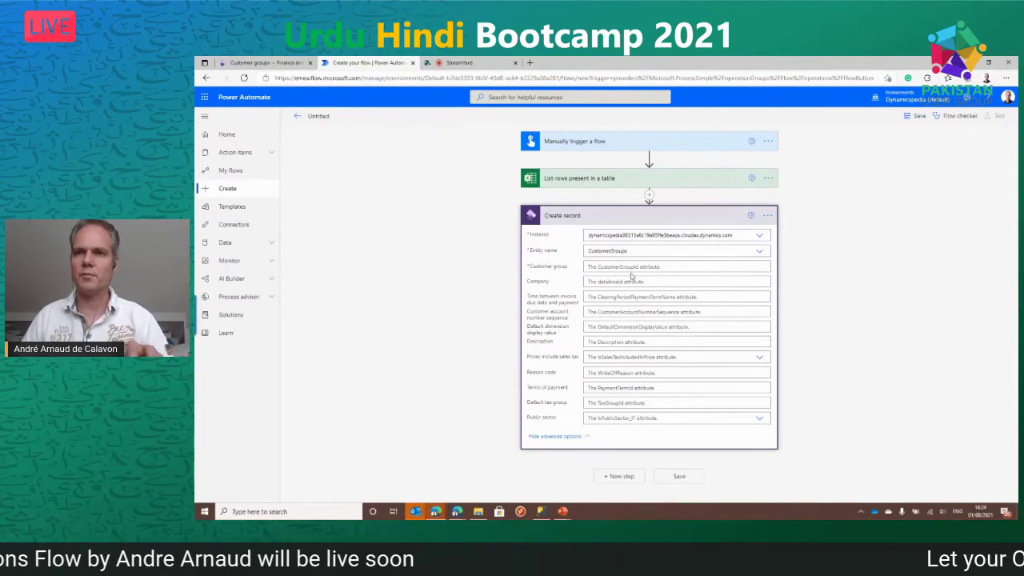
pyautogui.click(621, 268)
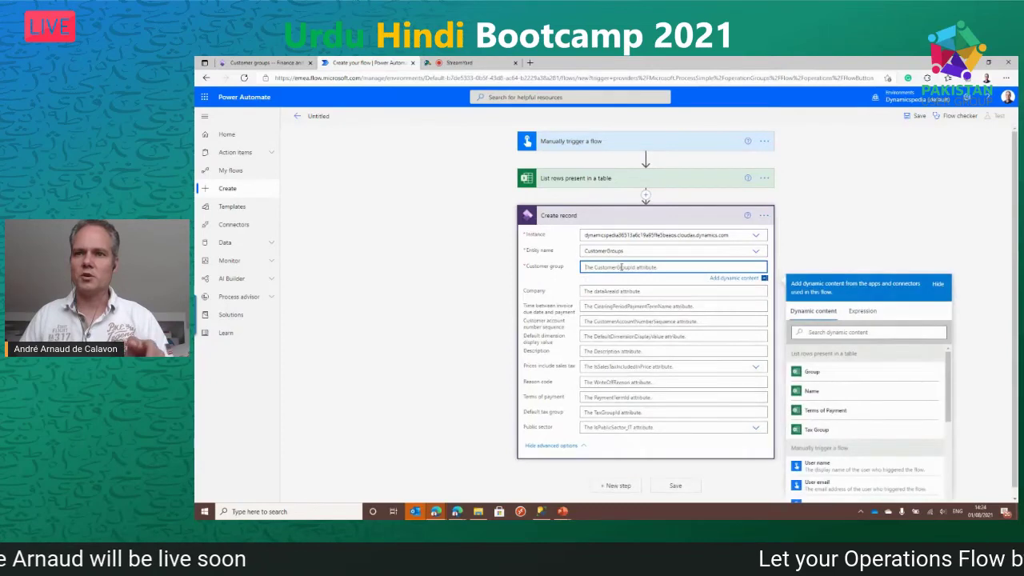
pyautogui.click(816, 376)
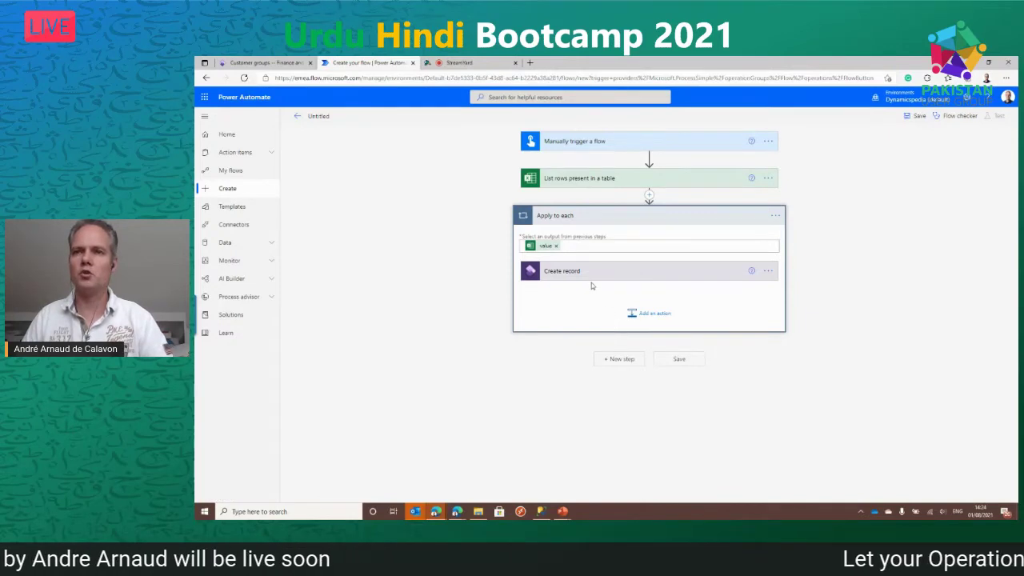
pyautogui.click(564, 272)
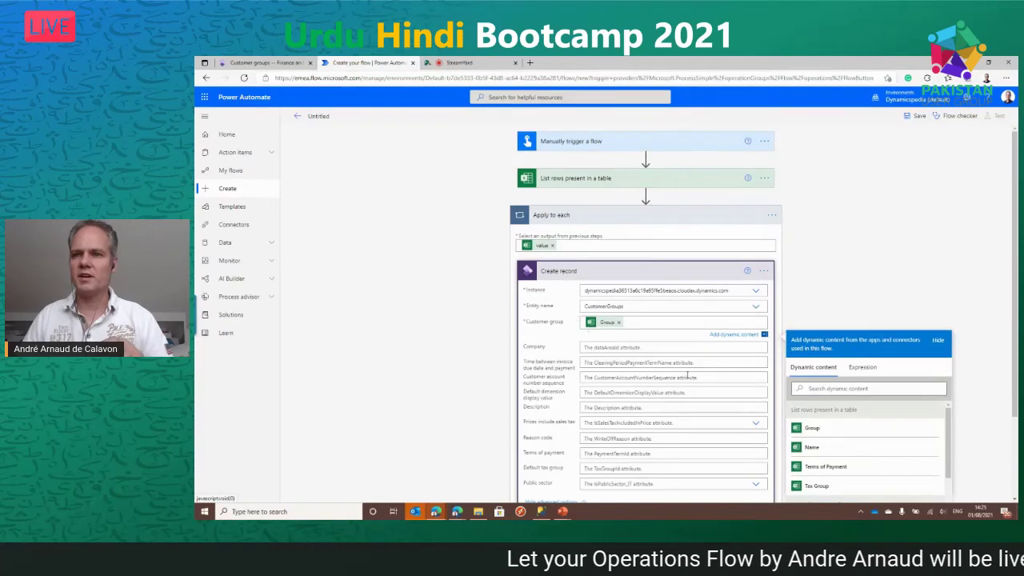
# - Map the Company field of Create record to the manual trigger's Company input
pyautogui.scroll(-2, 1014, 370)
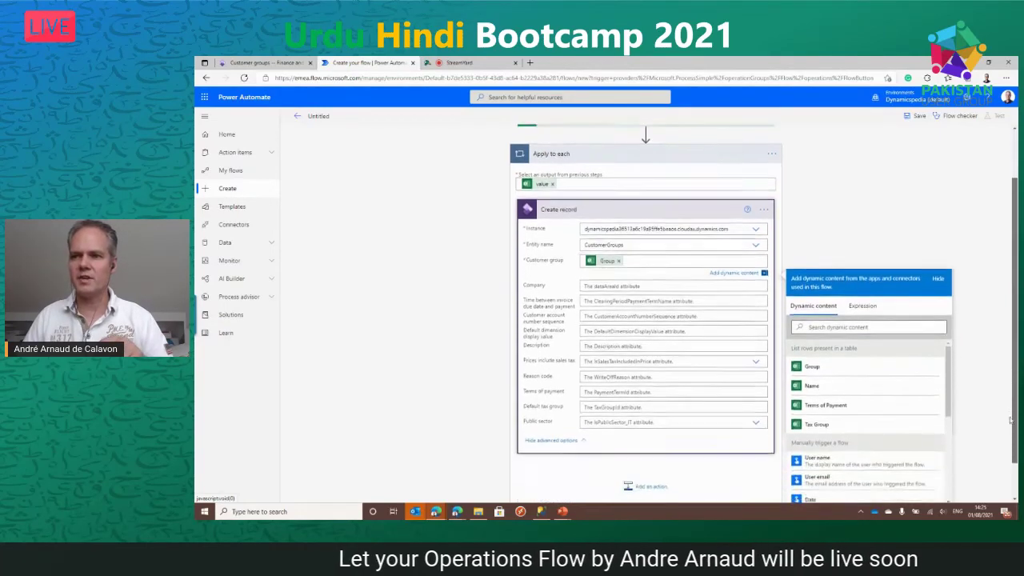
pyautogui.moveTo(954, 358)
pyautogui.mouseDown()
pyautogui.moveTo(950, 456)
pyautogui.moveTo(961, 341)
pyautogui.mouseUp()
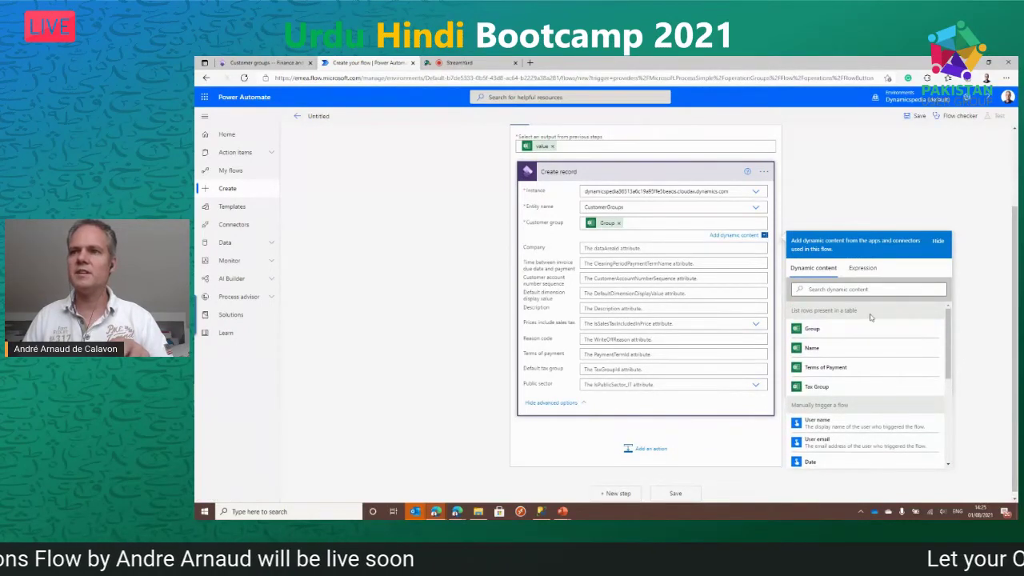
pyautogui.scroll(2, 985, 162)
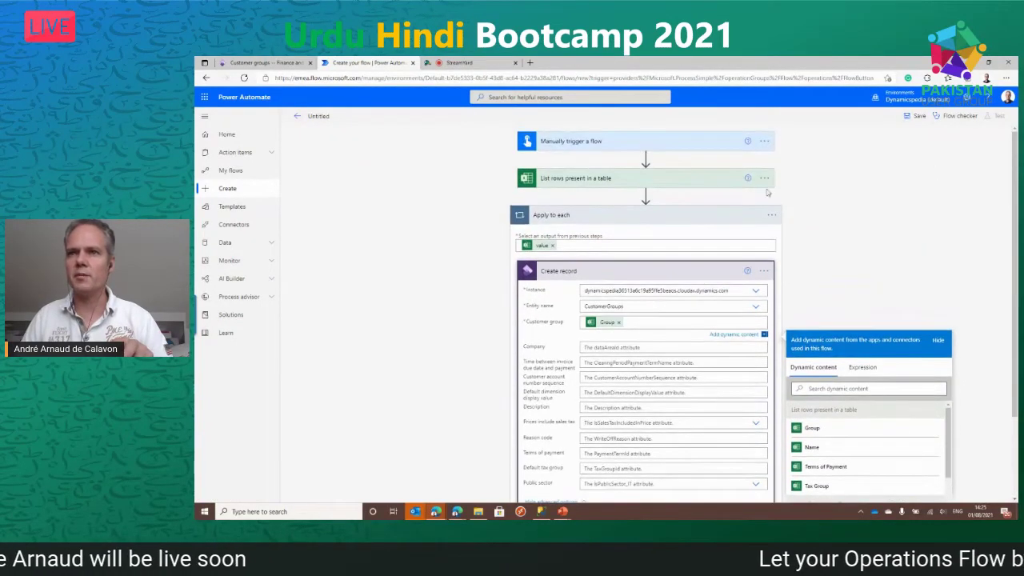
pyautogui.click(562, 142)
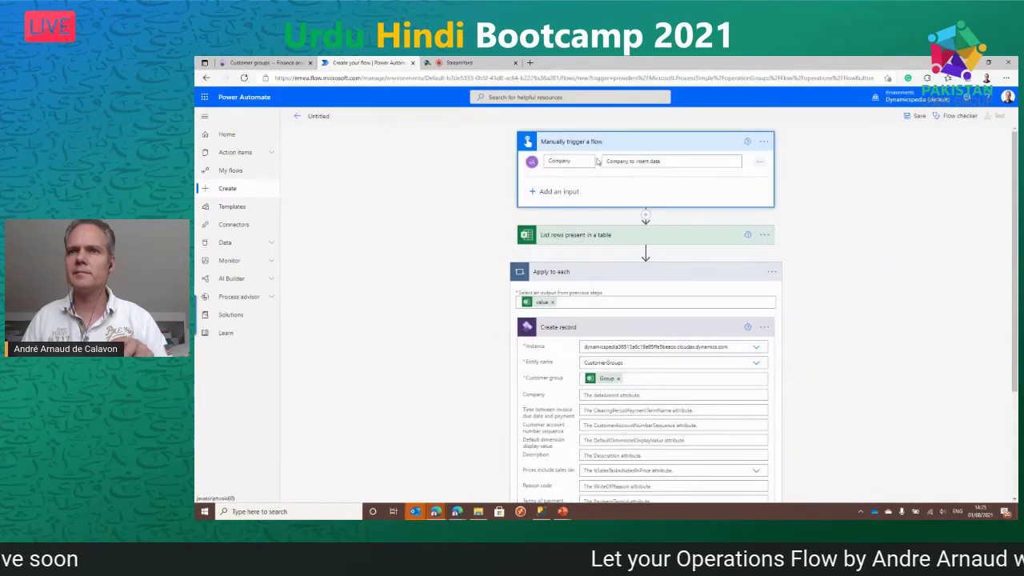
pyautogui.scroll(-3, 453, 244)
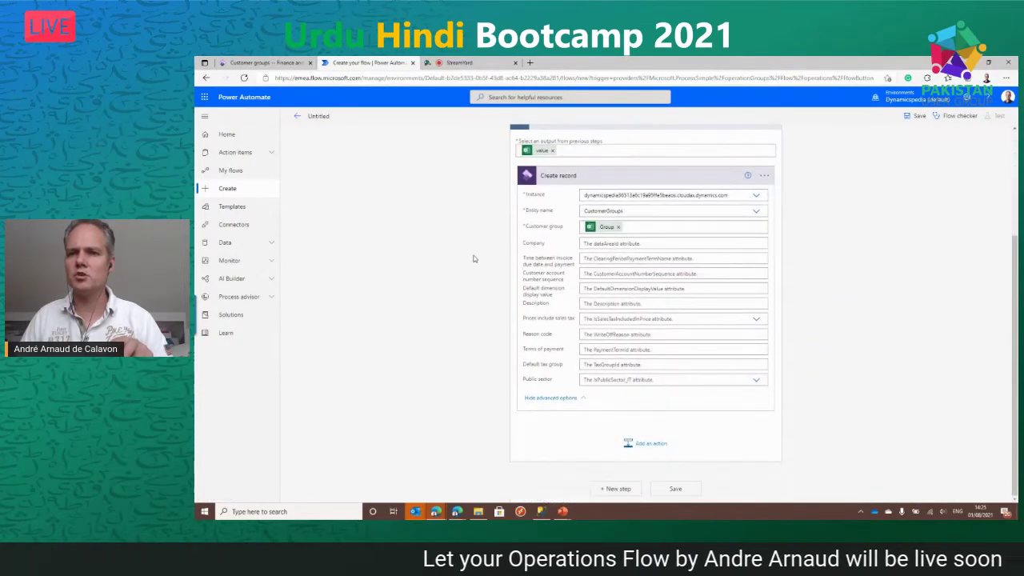
pyautogui.click(616, 244)
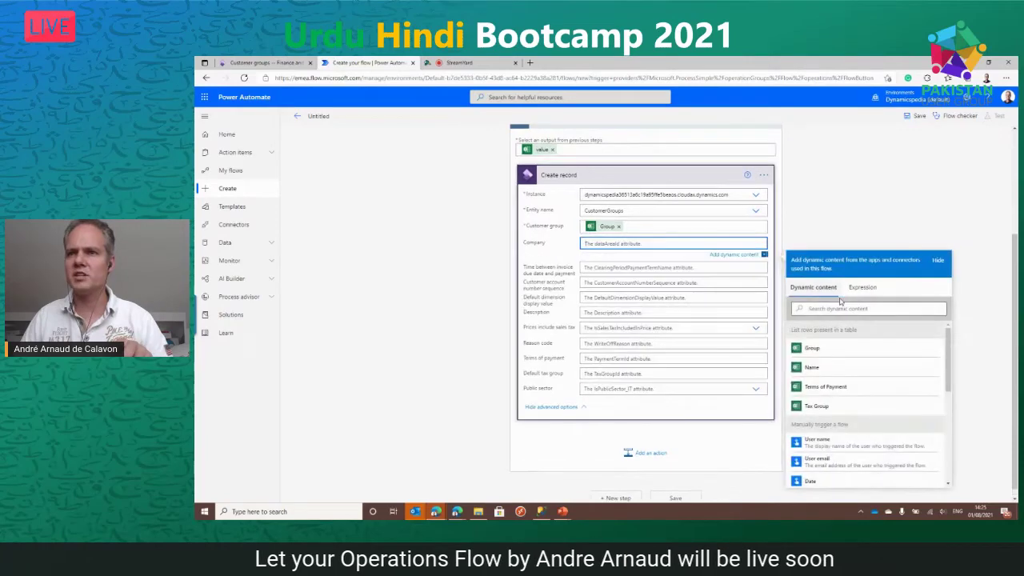
pyautogui.scroll(-1, 950, 479)
pyautogui.scroll(-5, 948, 466)
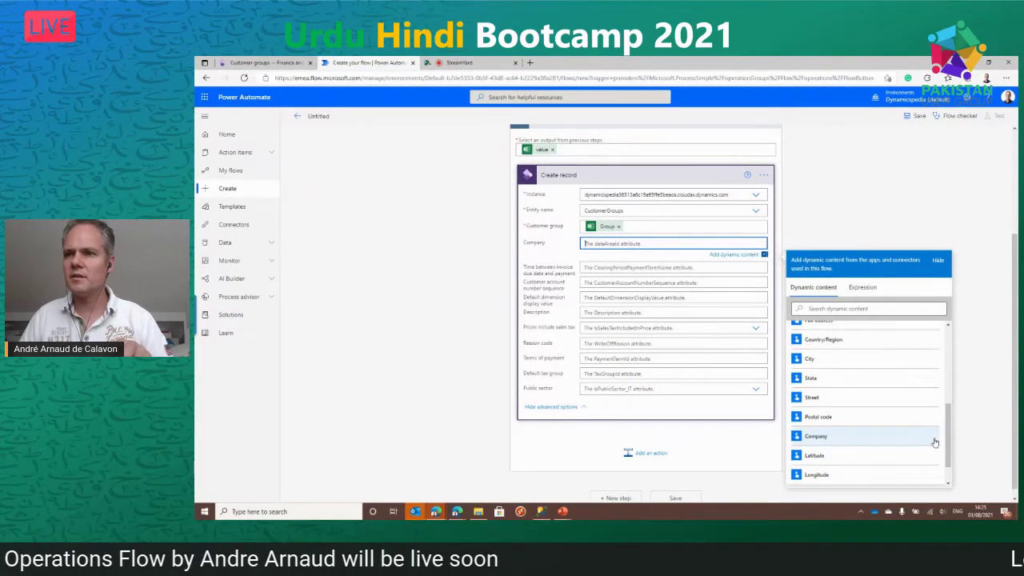
pyautogui.scroll(1, 932, 441)
pyautogui.scroll(4, 932, 441)
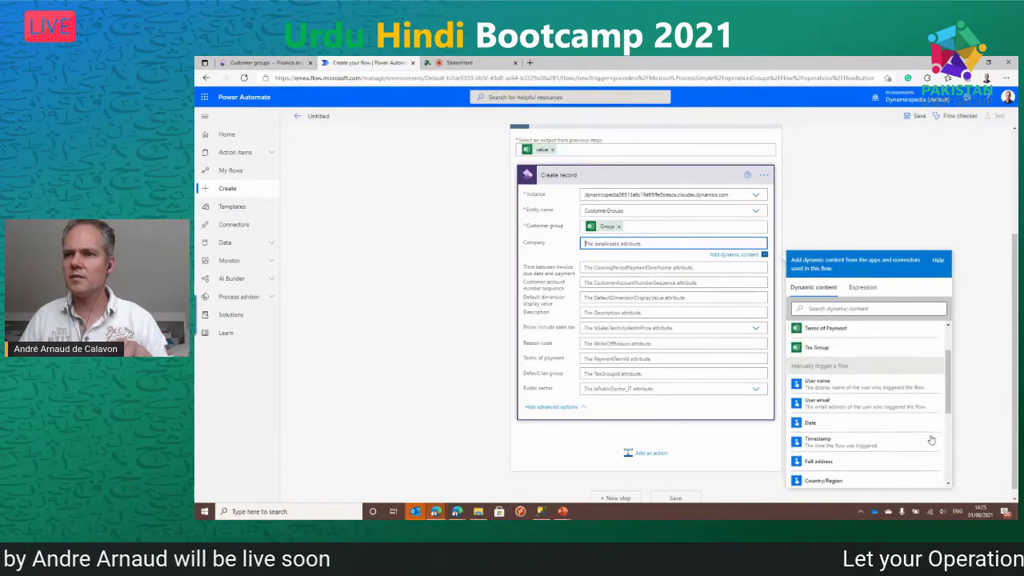
pyautogui.scroll(-3, 931, 443)
pyautogui.scroll(-3, 931, 444)
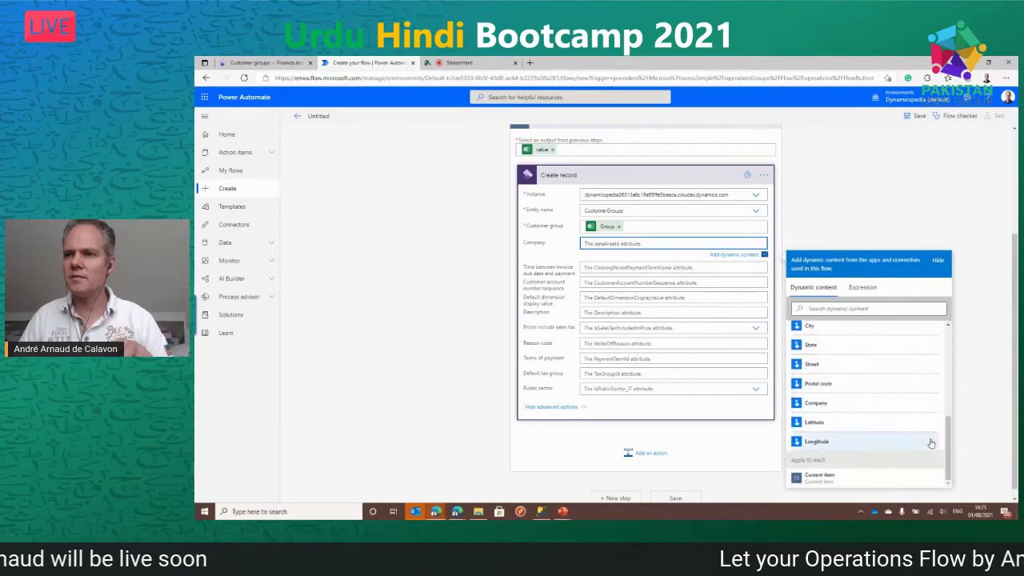
pyautogui.click(888, 406)
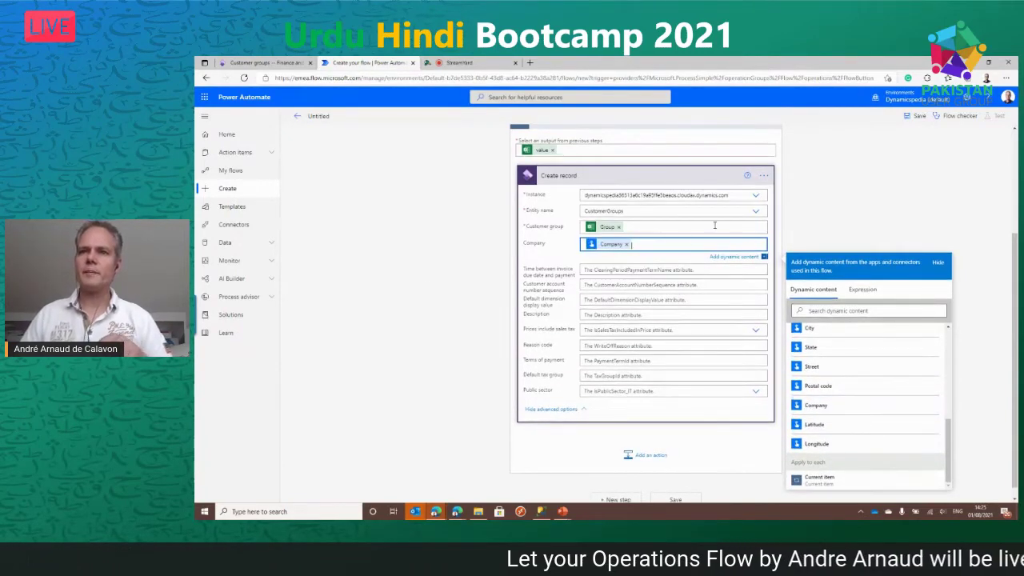
# - Map Description, Terms of payment and Default tax group in Create record to the Excel columns Name, Terms of Payment and Tax Group
pyautogui.click(608, 314)
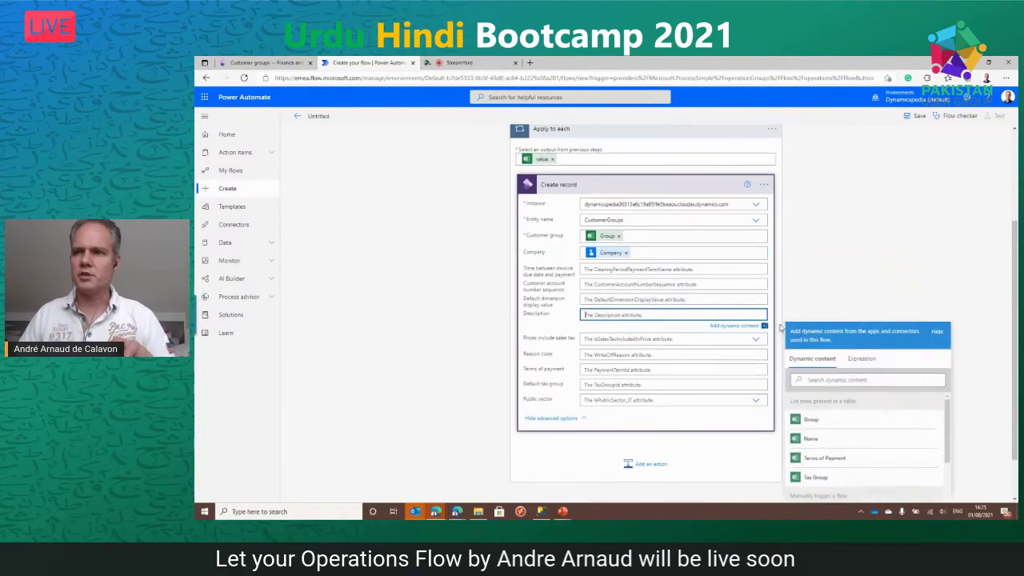
pyautogui.click(848, 440)
pyautogui.click(600, 370)
pyautogui.scroll(-2, 852, 420)
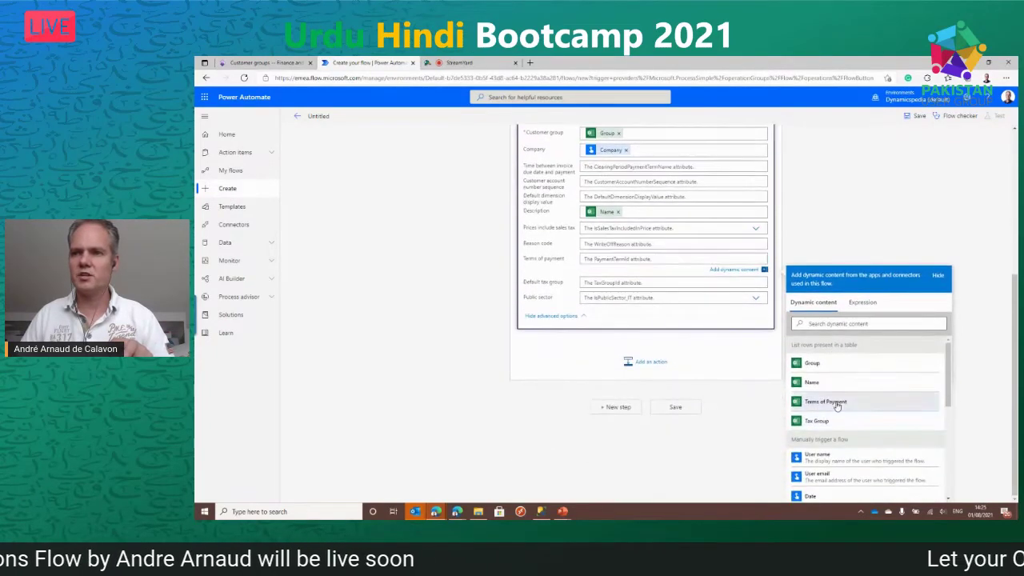
pyautogui.click(826, 402)
pyautogui.click(623, 288)
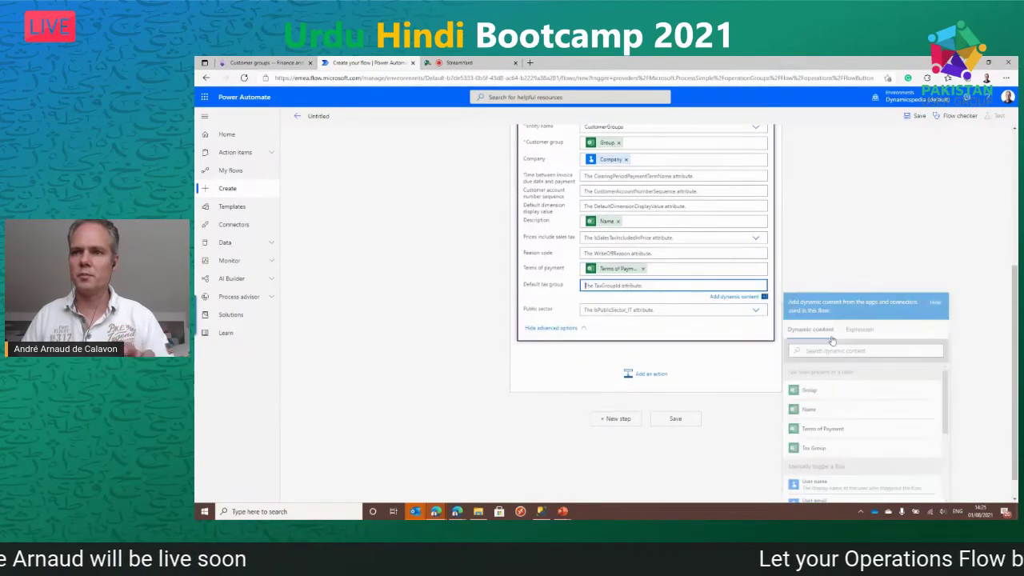
pyautogui.click(816, 449)
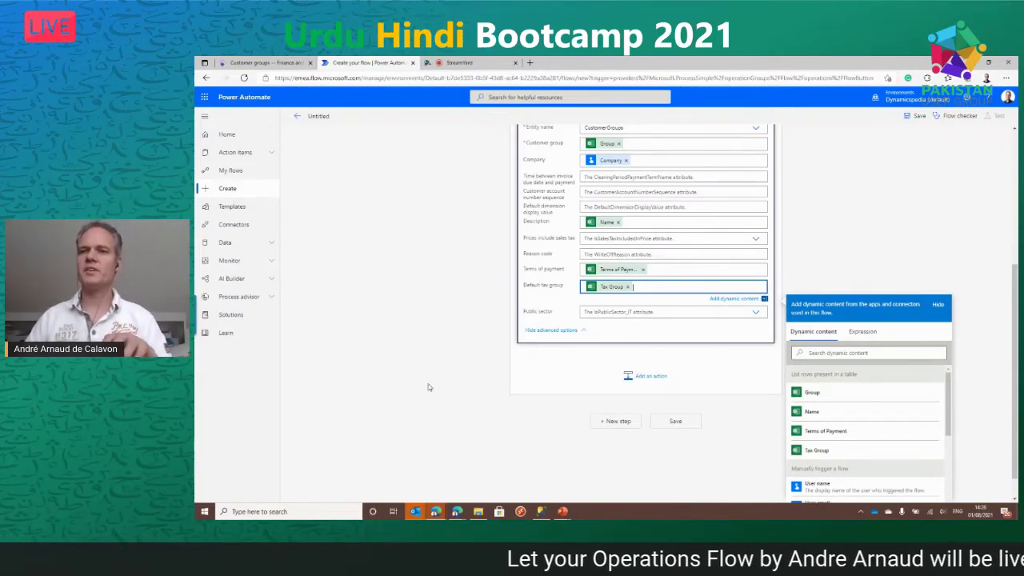
pyautogui.scroll(2, 412, 337)
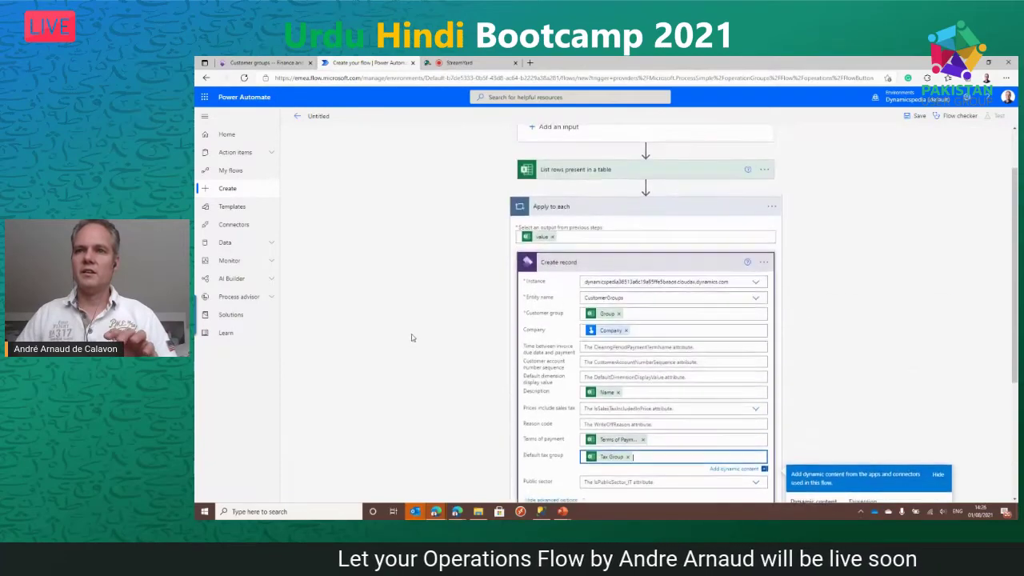
pyautogui.scroll(1, 412, 338)
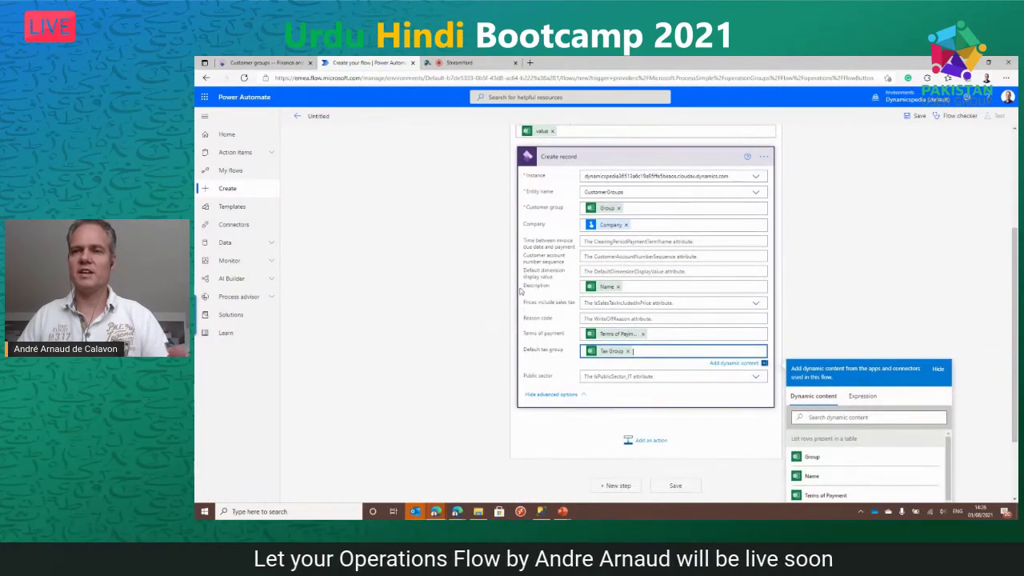
pyautogui.scroll(2, 470, 318)
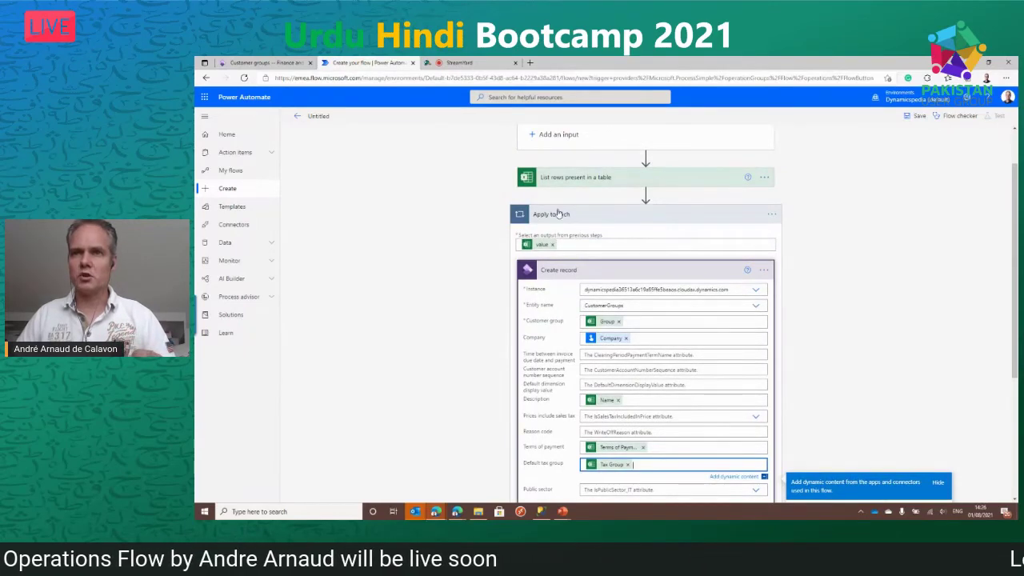
pyautogui.click(764, 176)
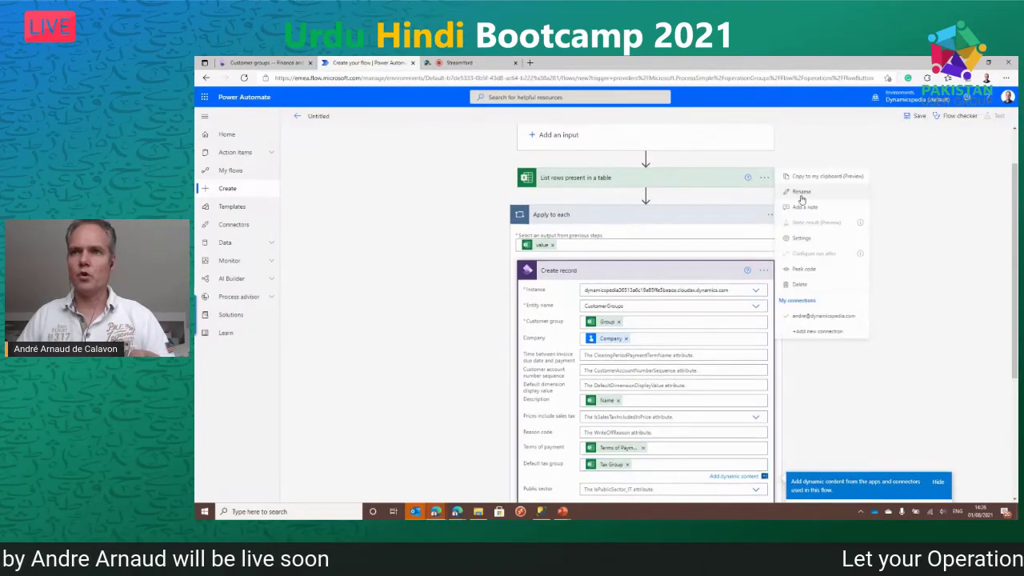
pyautogui.click(411, 246)
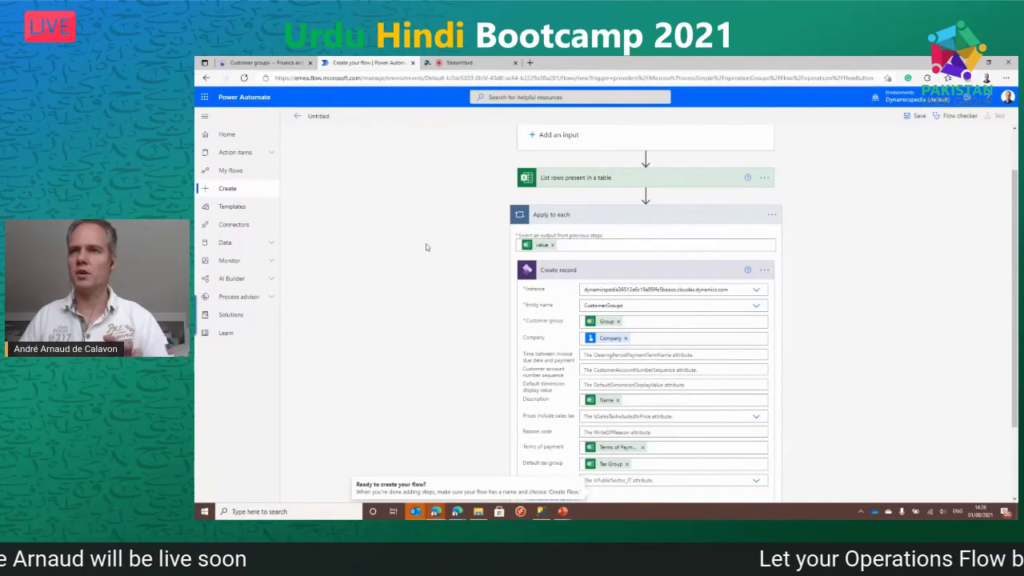
# - Save the customer group flow and start a manual test of it
pyautogui.click(917, 116)
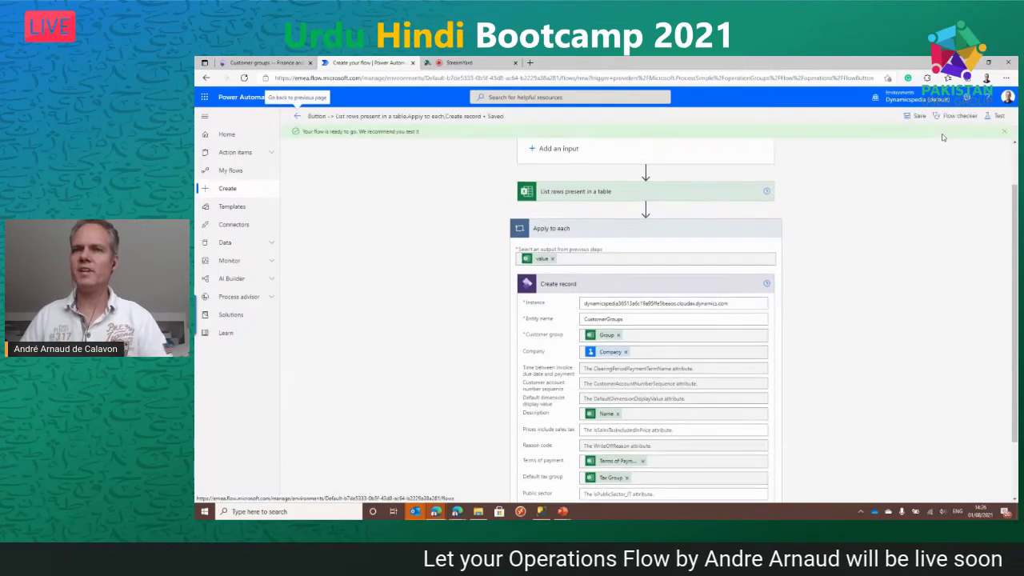
pyautogui.click(998, 115)
pyautogui.click(884, 137)
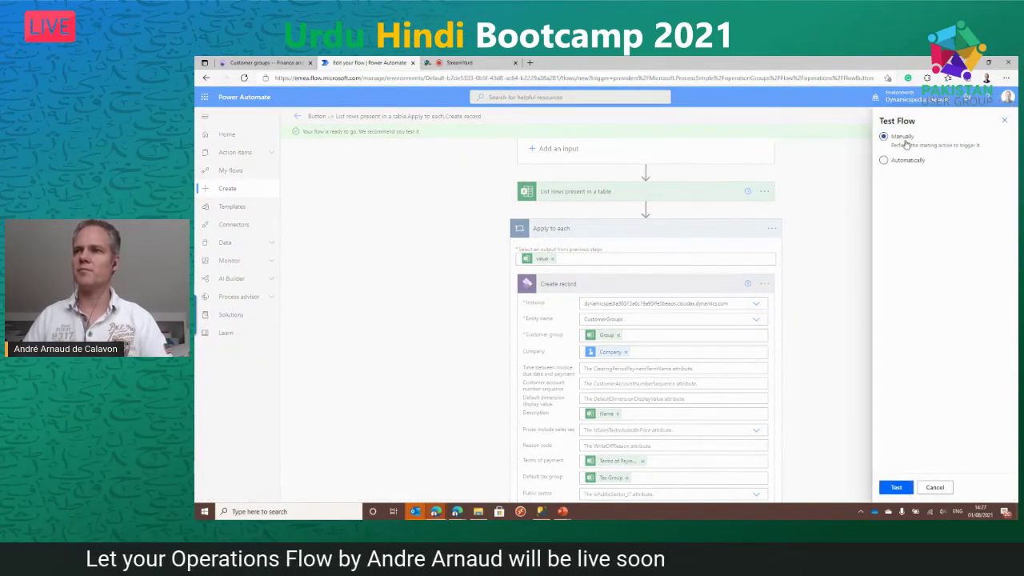
pyautogui.click(896, 487)
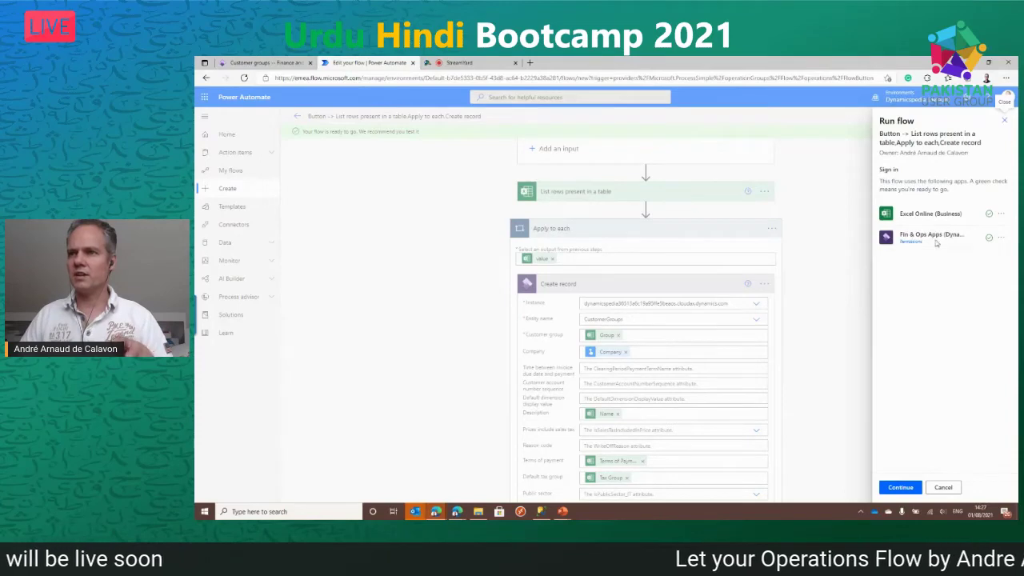
# - Accept the test's app connections and run the flow with USMF as the Company input
pyautogui.click(900, 488)
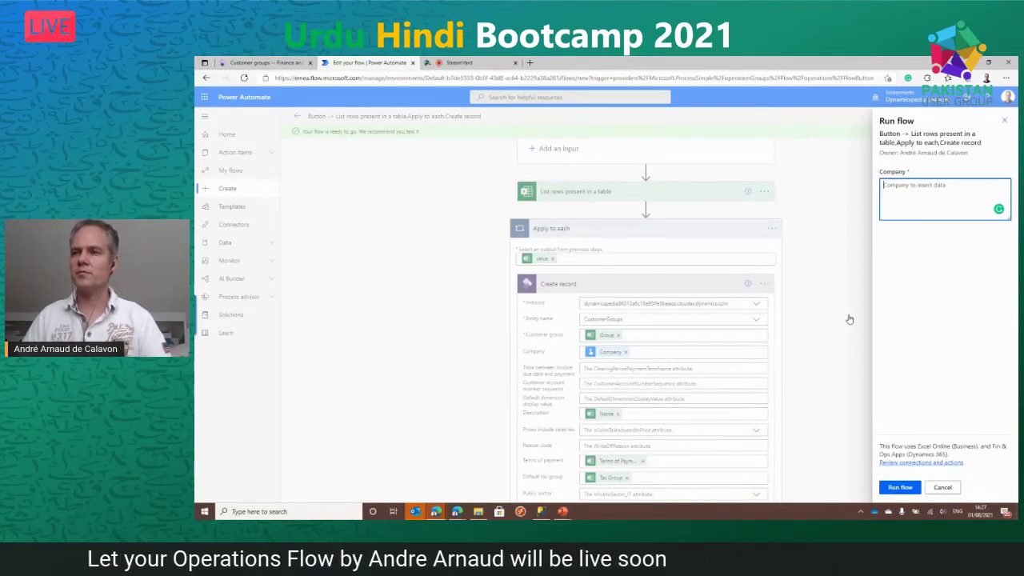
pyautogui.write('USMF')
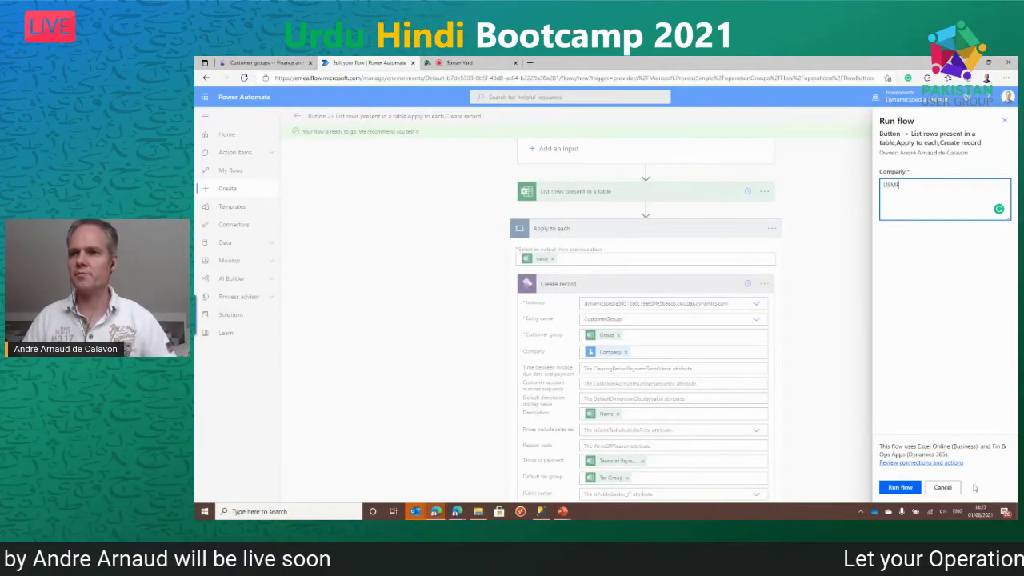
pyautogui.click(902, 487)
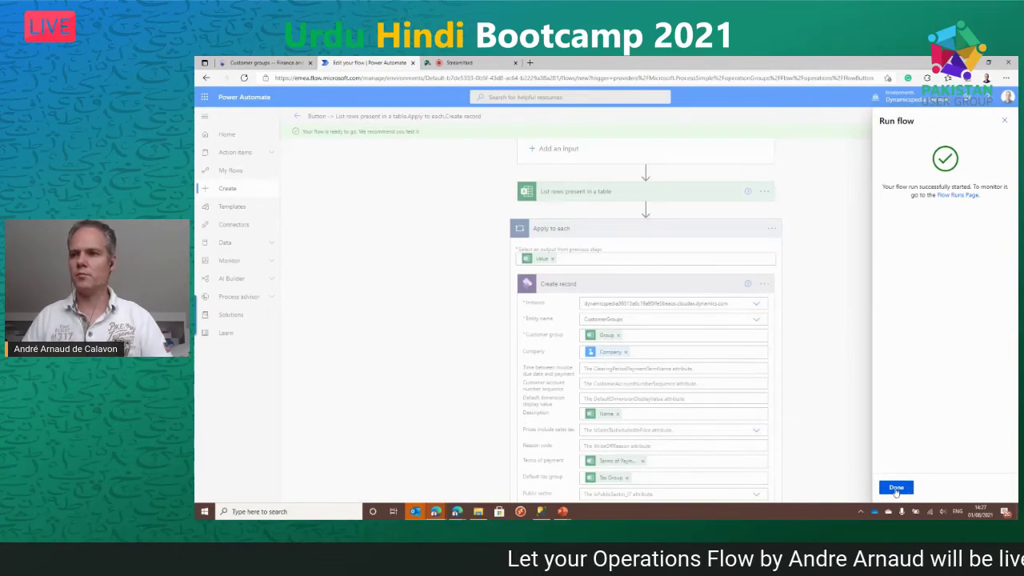
pyautogui.click(895, 488)
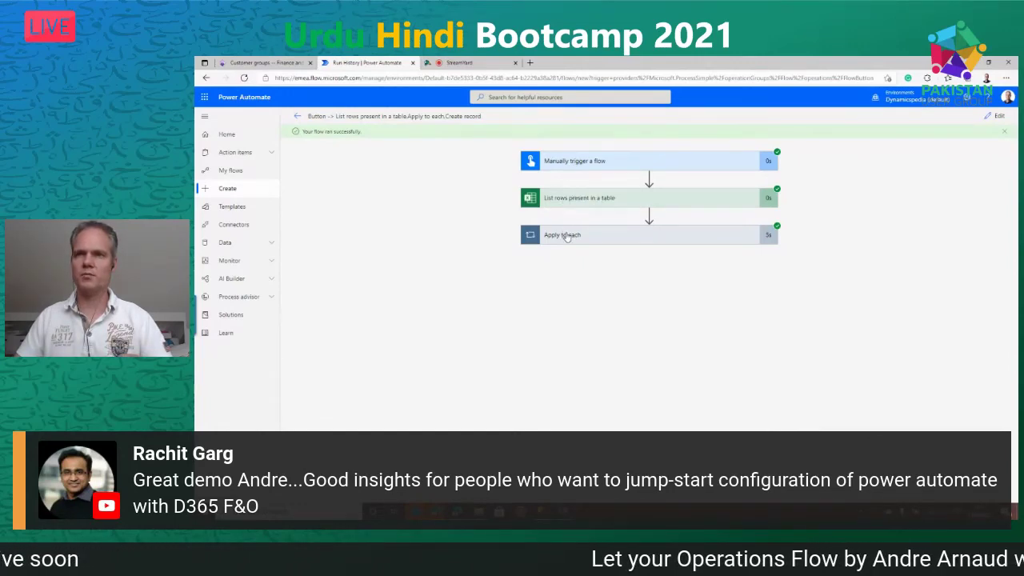
# - Examine the inputs and outputs of Create record in the third Apply to each iteration of the test run
pyautogui.click(552, 240)
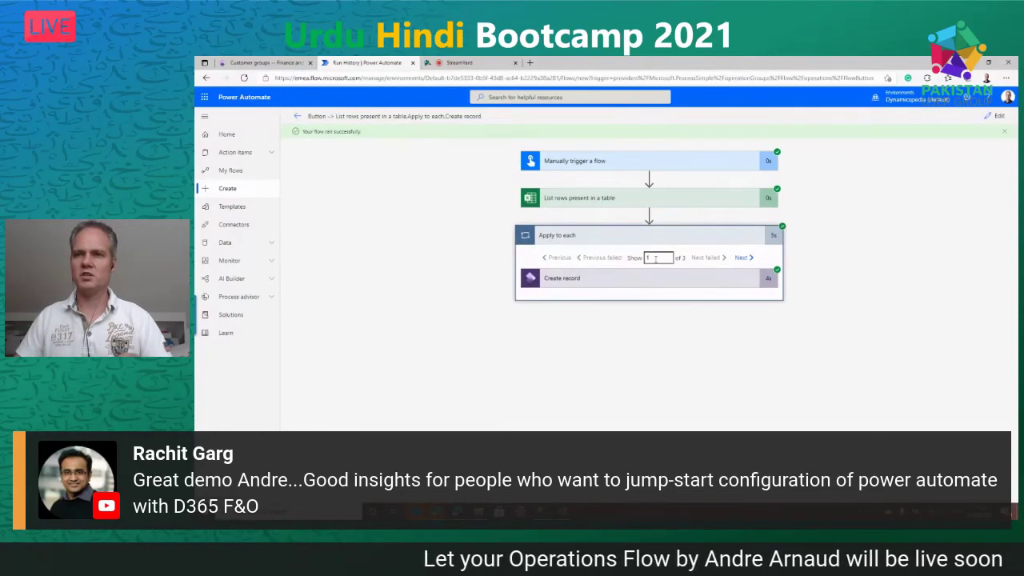
pyautogui.click(741, 259)
pyautogui.click(741, 258)
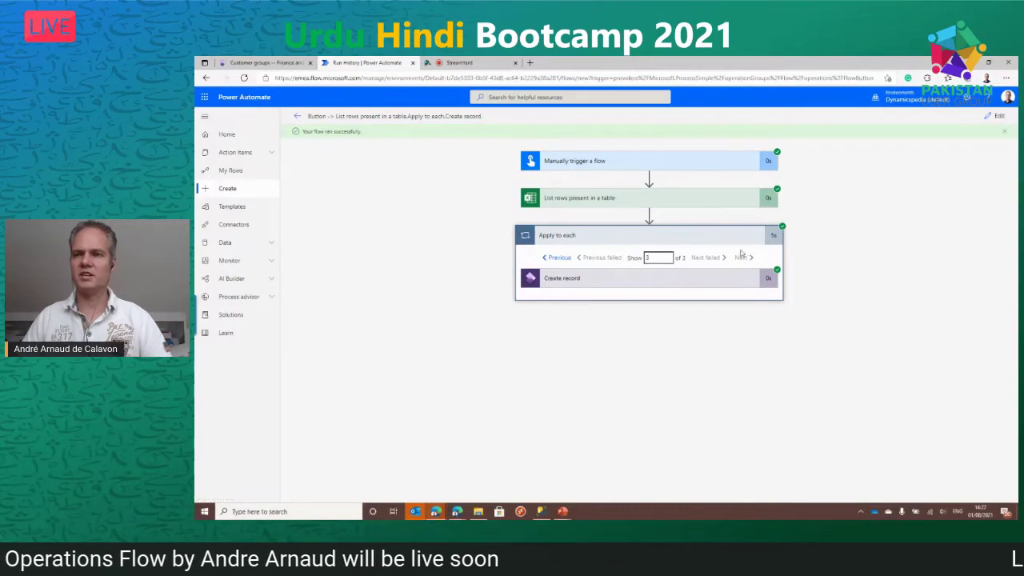
pyautogui.click(558, 279)
pyautogui.scroll(-2, 504, 285)
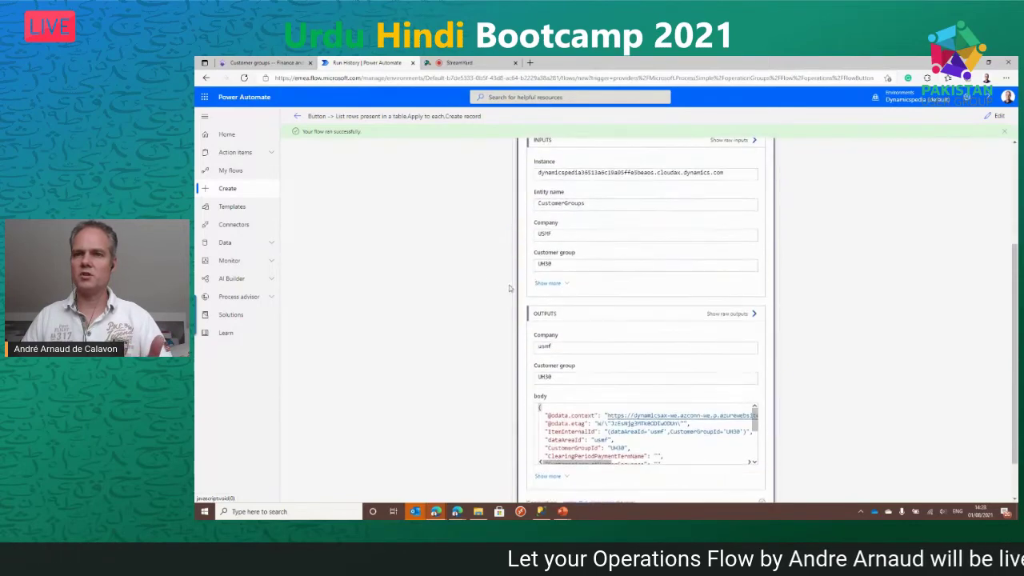
pyautogui.scroll(-1, 504, 287)
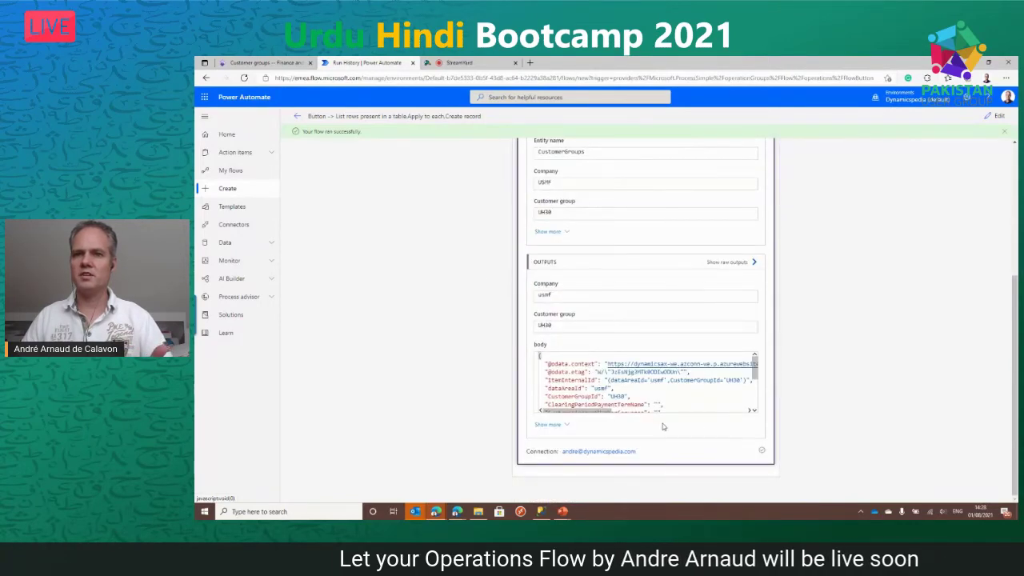
pyautogui.moveTo(755, 366)
pyautogui.mouseDown()
pyautogui.moveTo(756, 412)
pyautogui.moveTo(755, 358)
pyautogui.mouseUp()
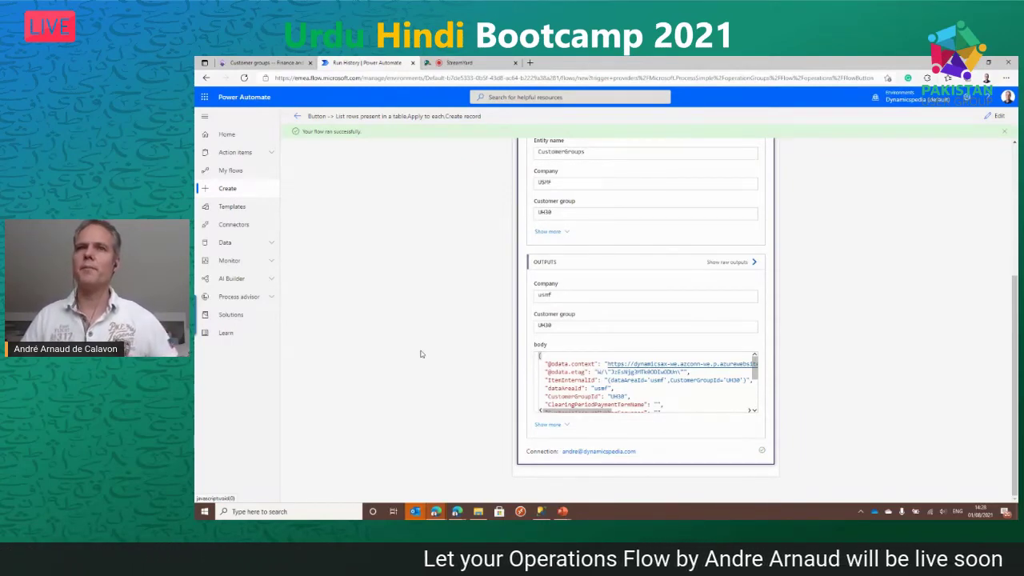
# - Switch to Finance and Operations and reload the environment from its base address with the company parameter cmp=USMF
pyautogui.click(252, 63)
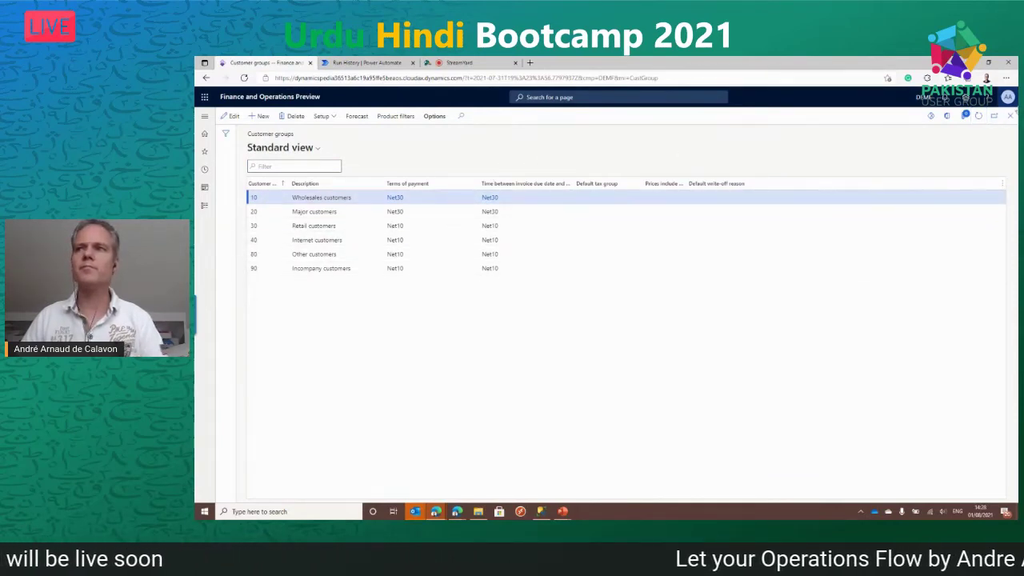
pyautogui.press('F5')
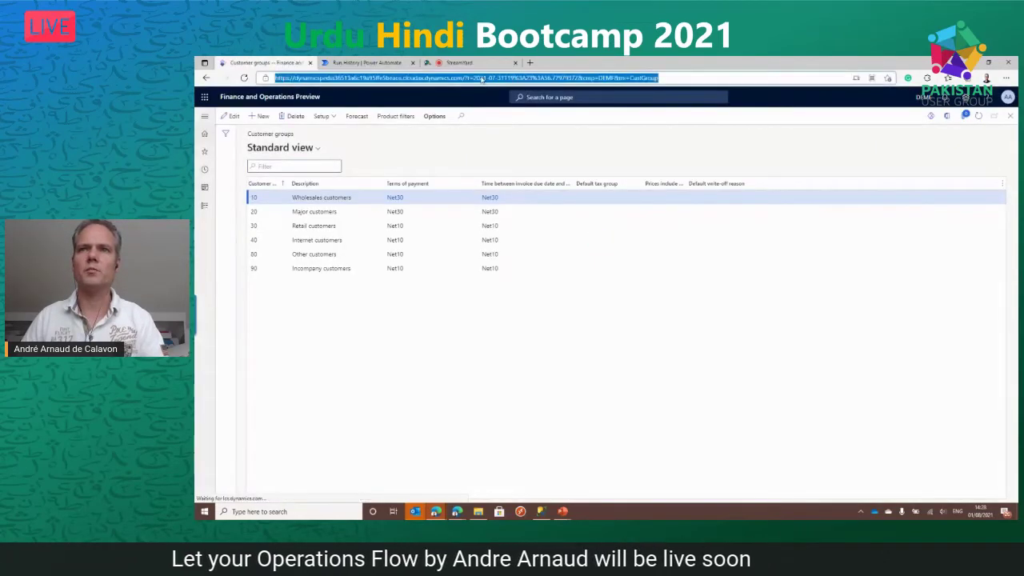
pyautogui.moveTo(466, 78); pyautogui.dragTo(843, 80)
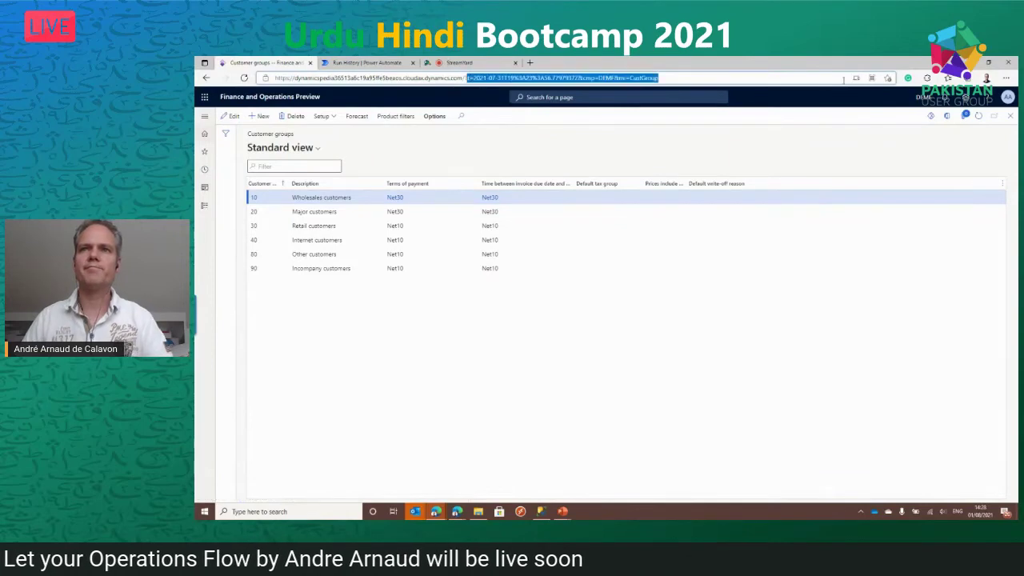
pyautogui.press('BackSpace')
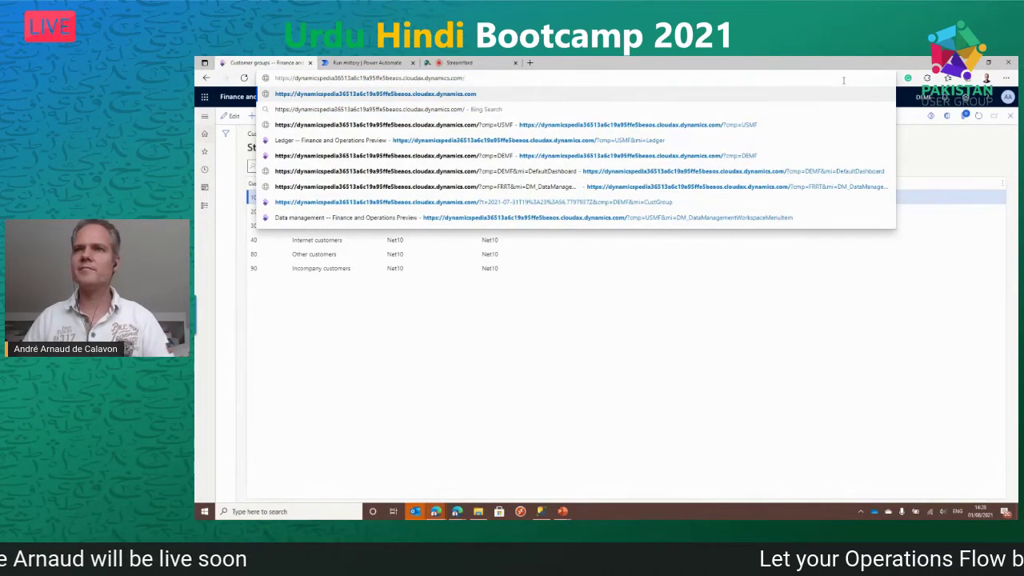
pyautogui.press('Down')
pyautogui.press('Down')
pyautogui.press('Down')
pyautogui.press('Up')
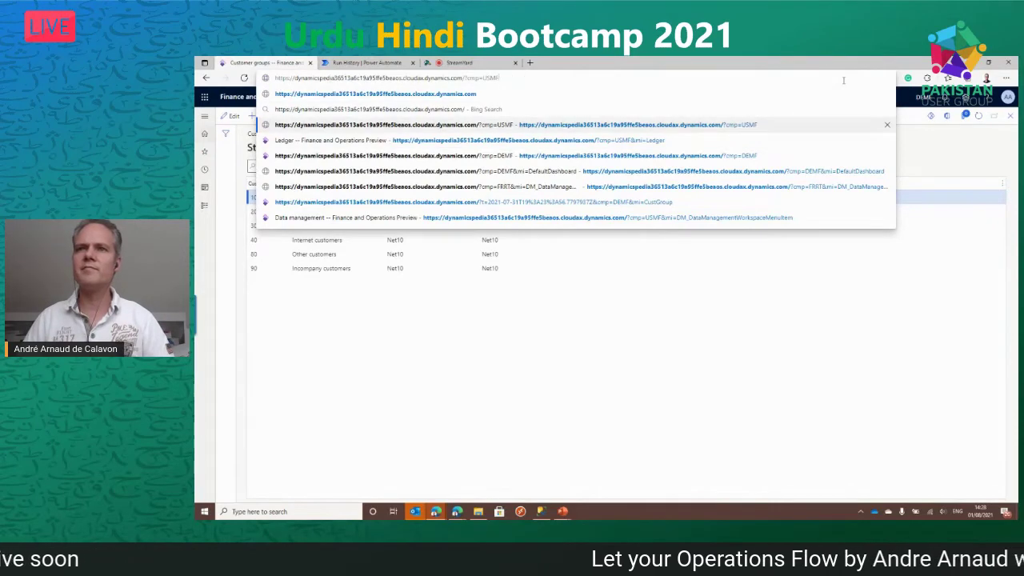
pyautogui.press('Return')
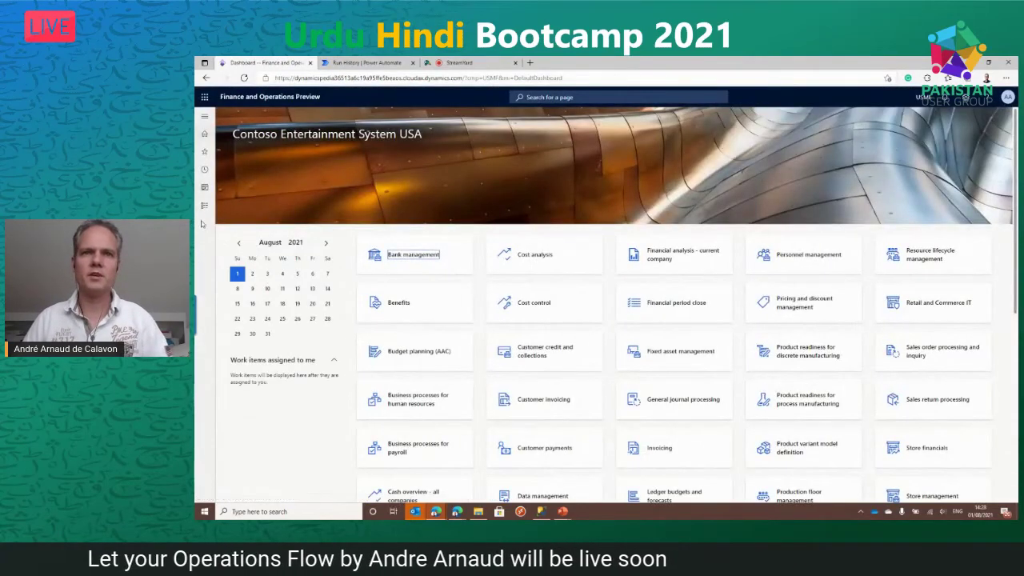
# - Search for the customer groups page with "cust gr", open it and check the UH10 group's row
pyautogui.click(554, 94)
pyautogui.write('cust')
pyautogui.write(' ge')
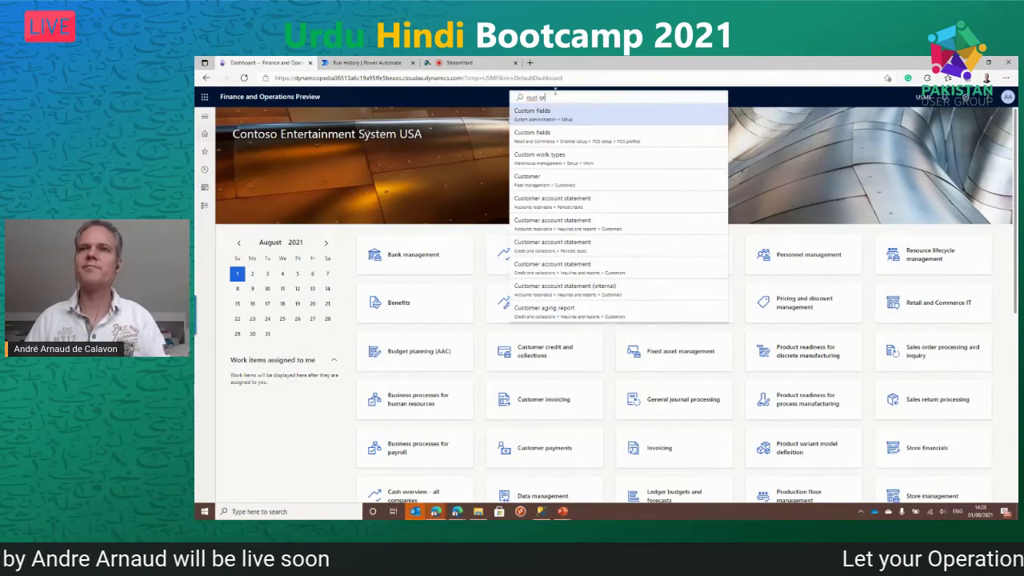
pyautogui.click(573, 128)
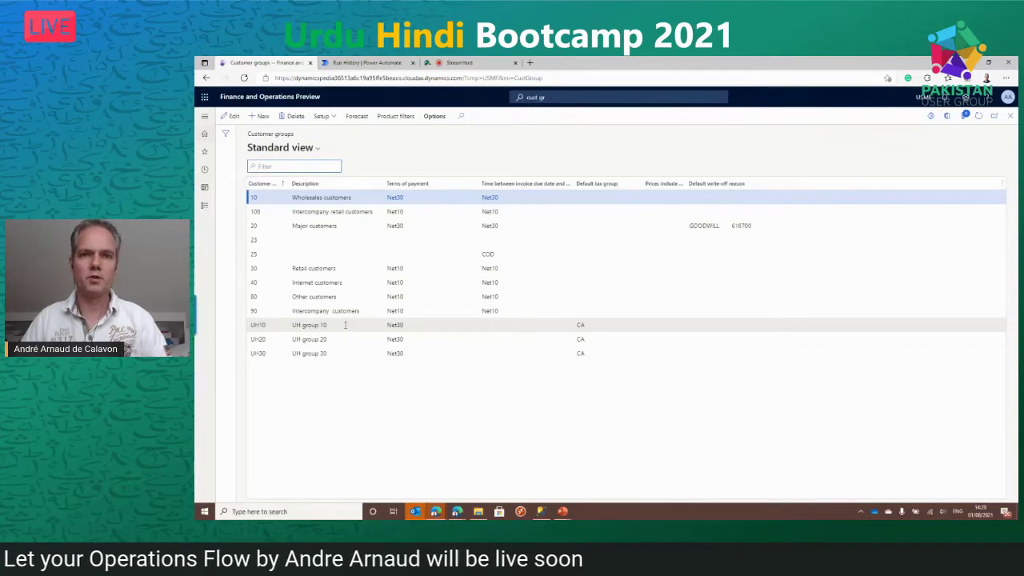
pyautogui.click(344, 325)
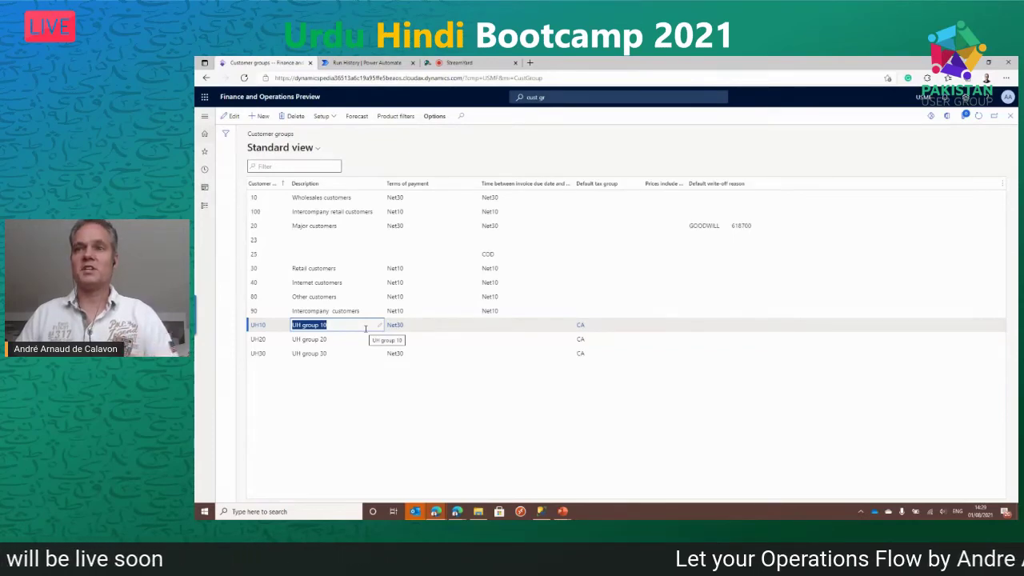
# - Check the startup company in the user options' Preferences, and return to the dashboard
pyautogui.click(976, 114)
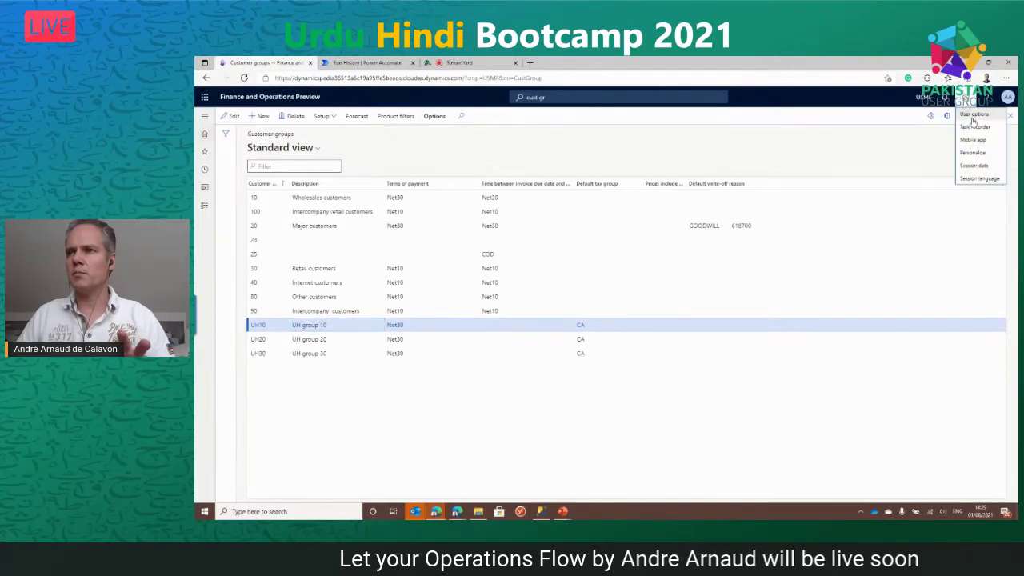
pyautogui.click(970, 117)
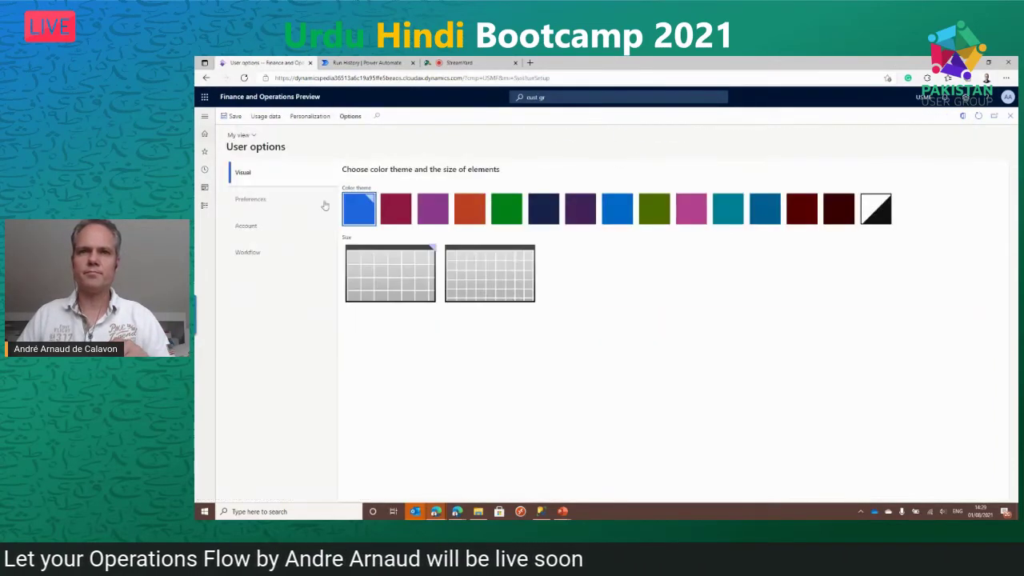
pyautogui.click(295, 207)
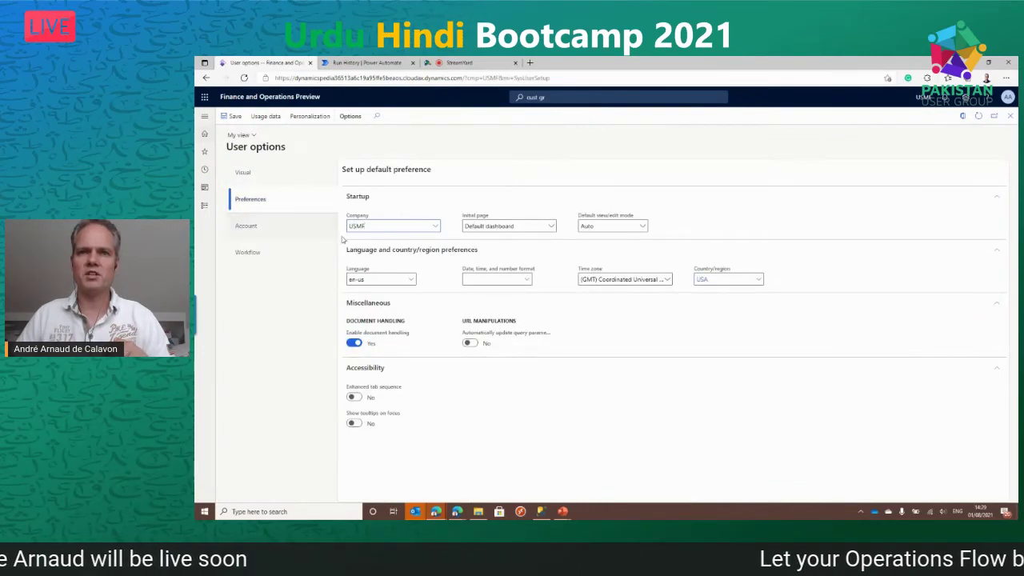
pyautogui.click(268, 98)
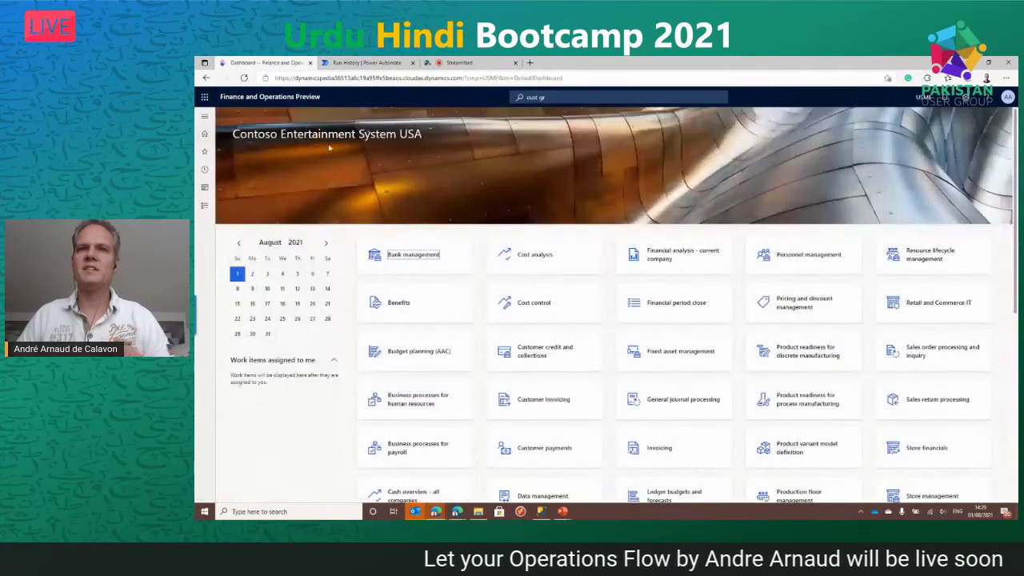
# - Switch to Power Automate and open the flow "Demo temporary change user default company" for editing
pyautogui.click(368, 63)
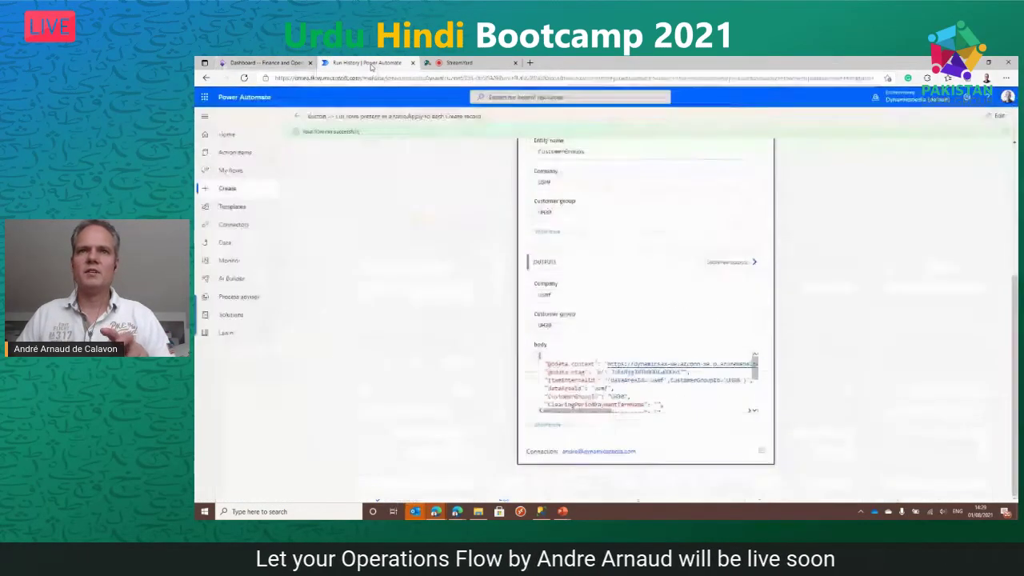
pyautogui.click(230, 170)
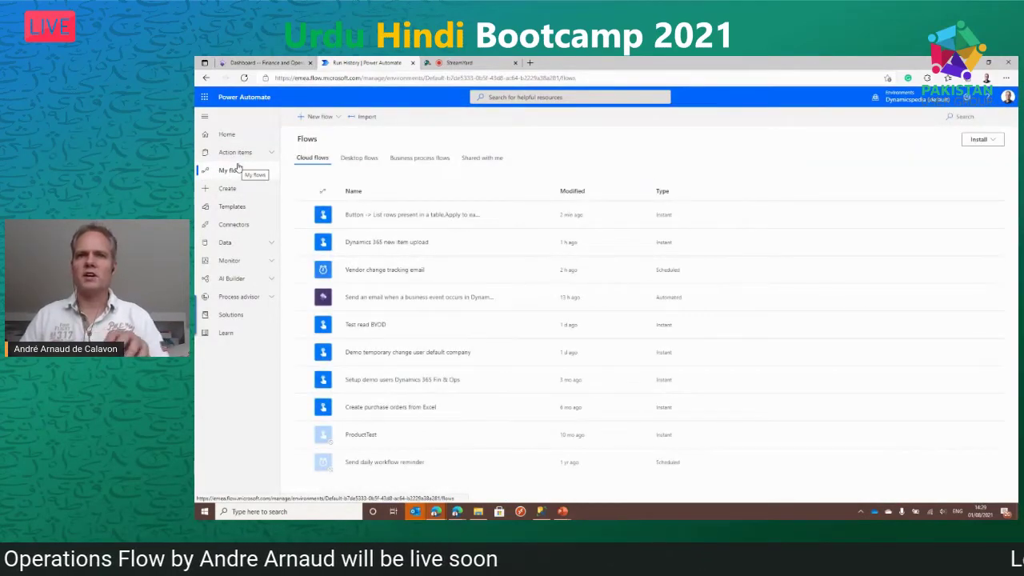
pyautogui.click(412, 354)
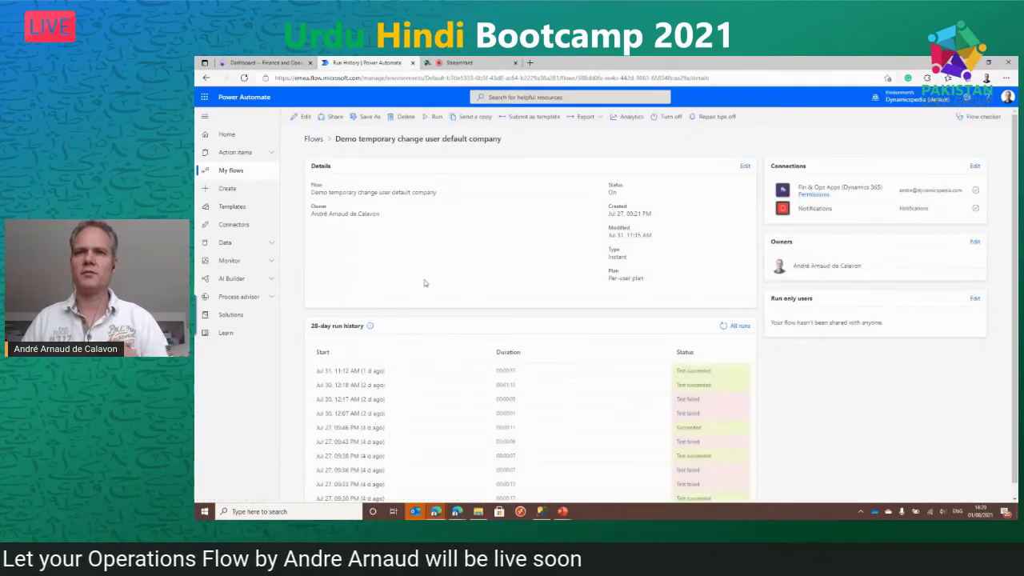
pyautogui.click(305, 117)
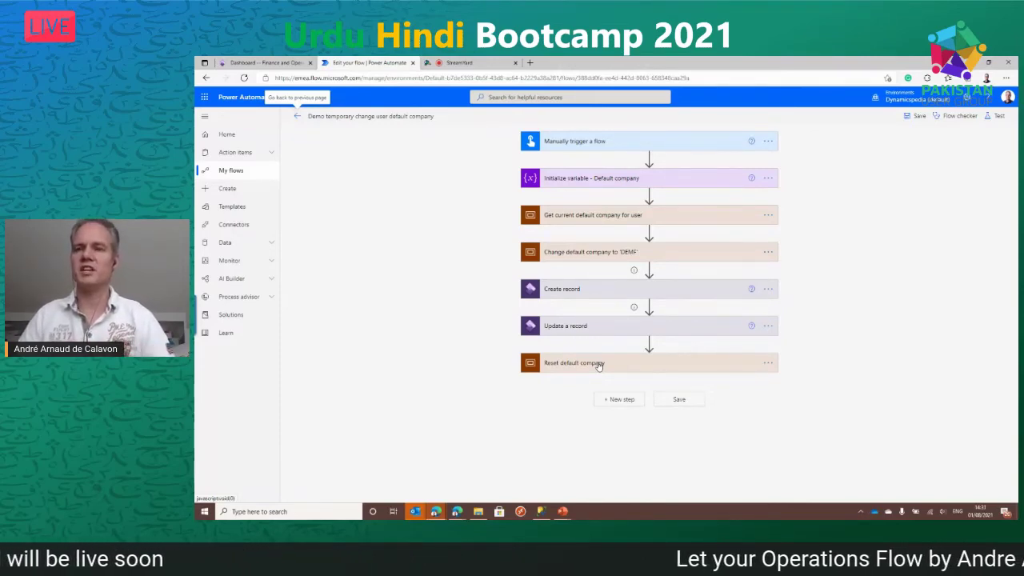
# - Examine the "Get current default company for user" scope, including its SystemUsers query, Apply to each loop and Set variable - DefaultCompany action
pyautogui.click(581, 219)
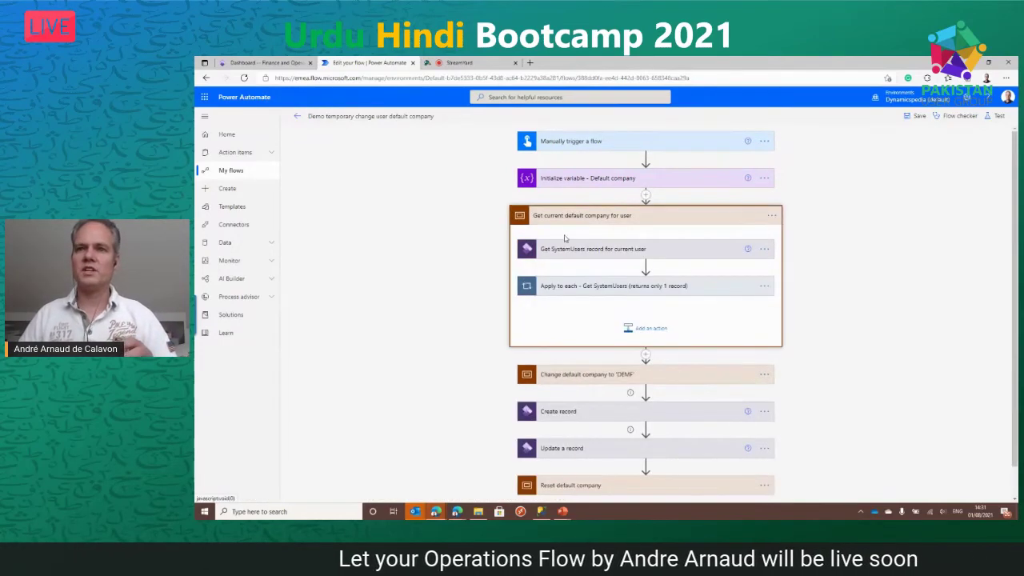
pyautogui.click(605, 251)
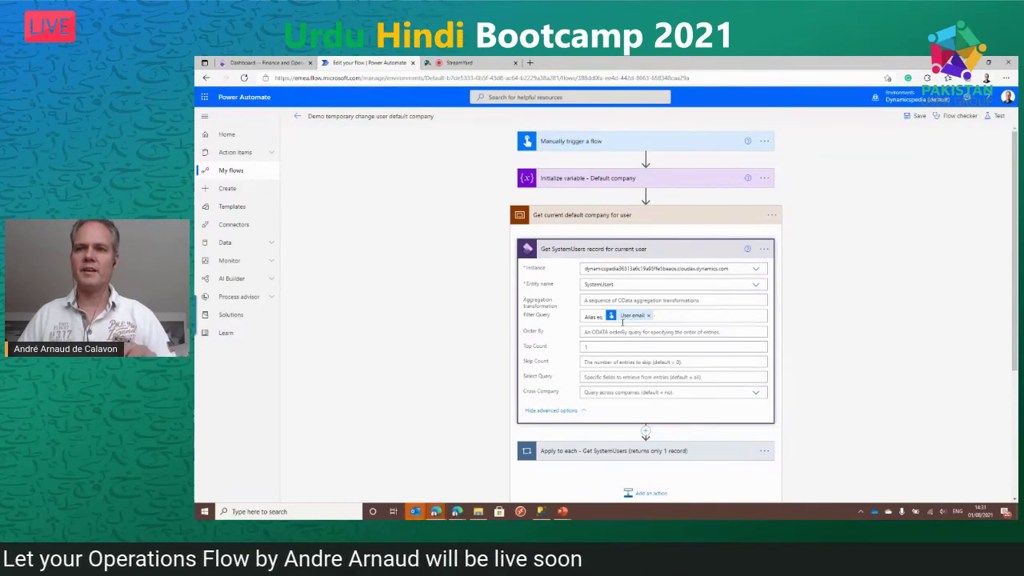
pyautogui.scroll(-1, 539, 328)
pyautogui.scroll(-2, 539, 328)
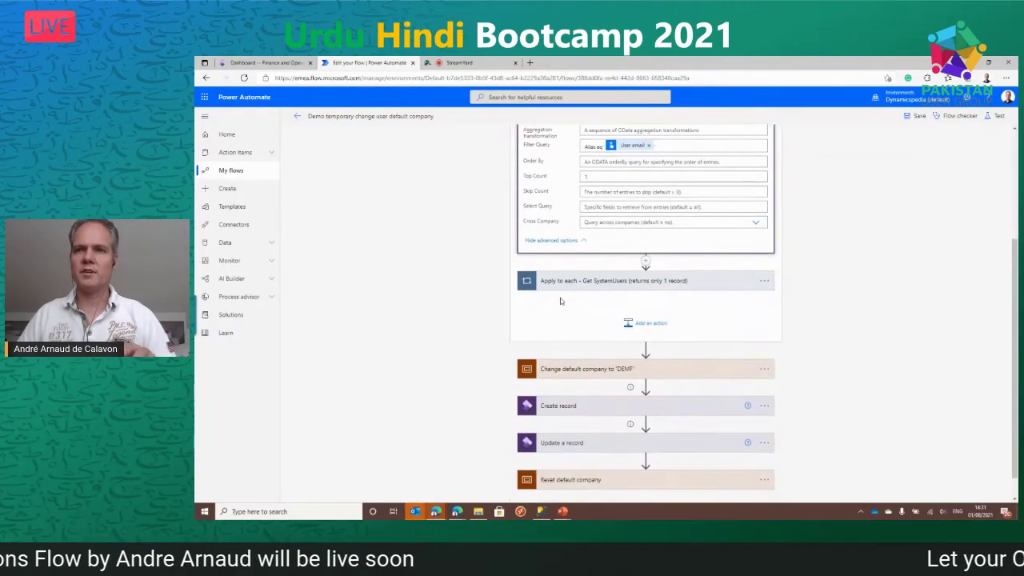
pyautogui.click(562, 287)
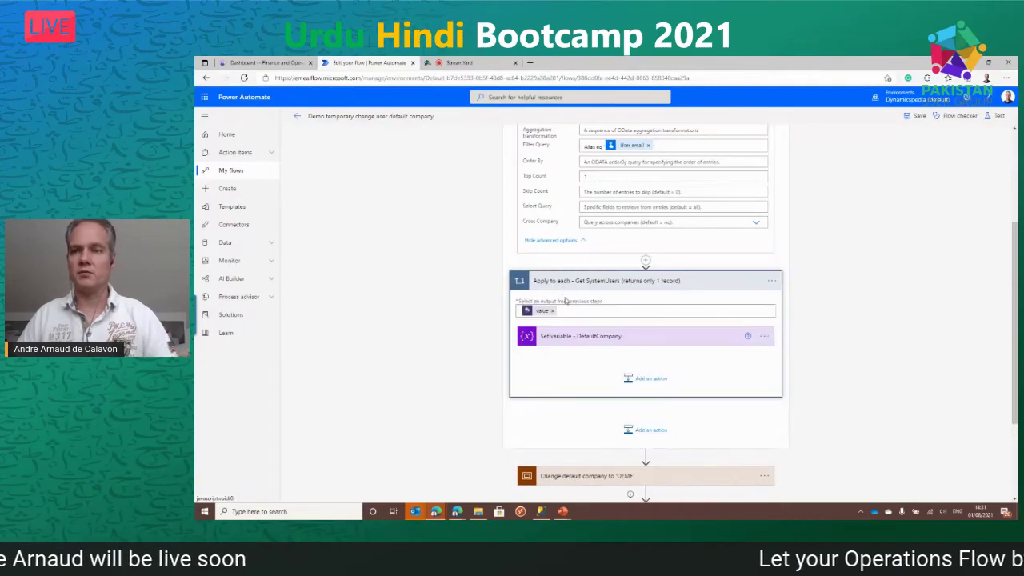
pyautogui.click(596, 177)
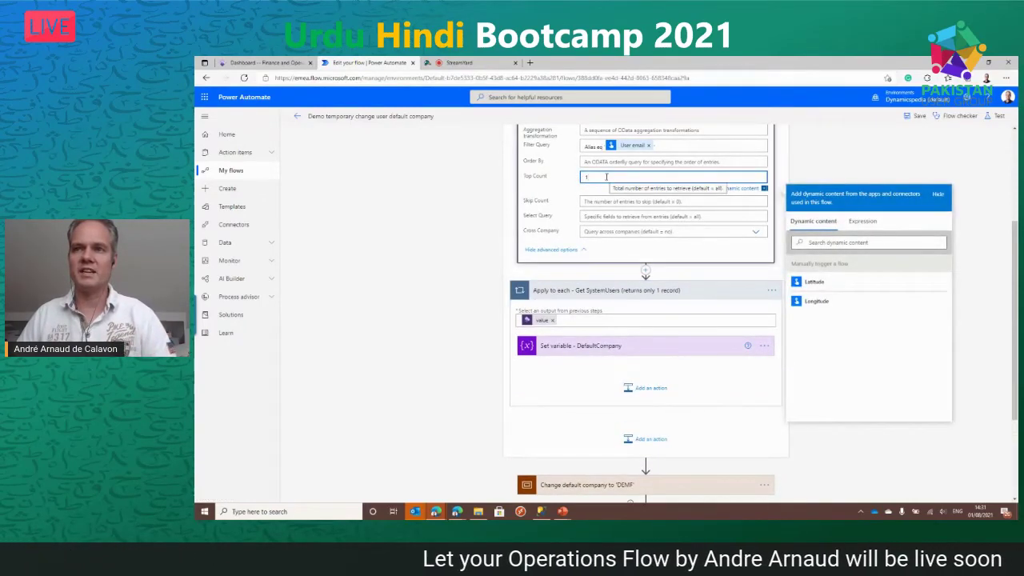
pyautogui.click(583, 346)
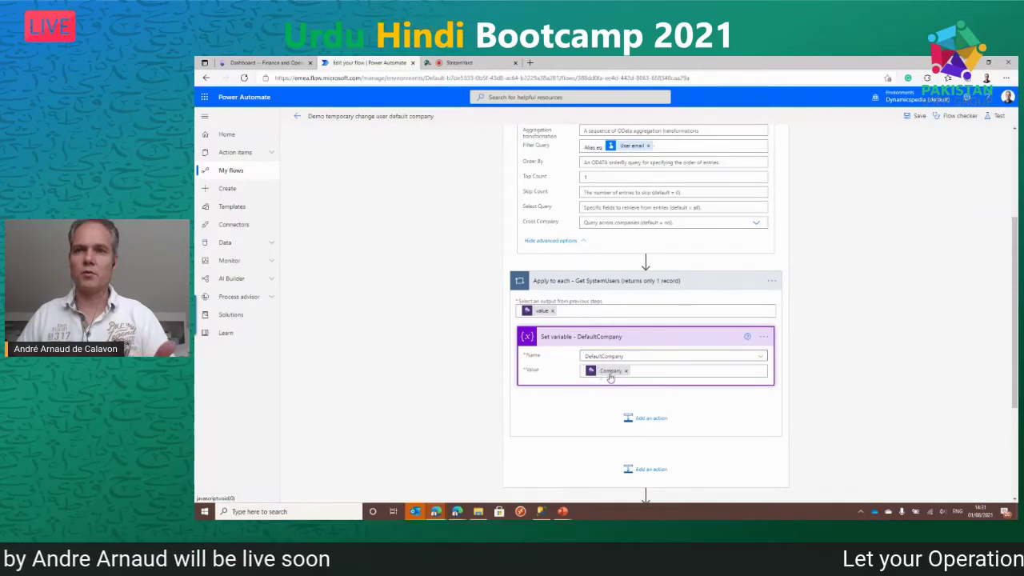
# - Examine the "Change default company to 'DEMF'" scope, including its Apply to each loop and the SystemUsers update action's advanced options
pyautogui.scroll(-2, 601, 366)
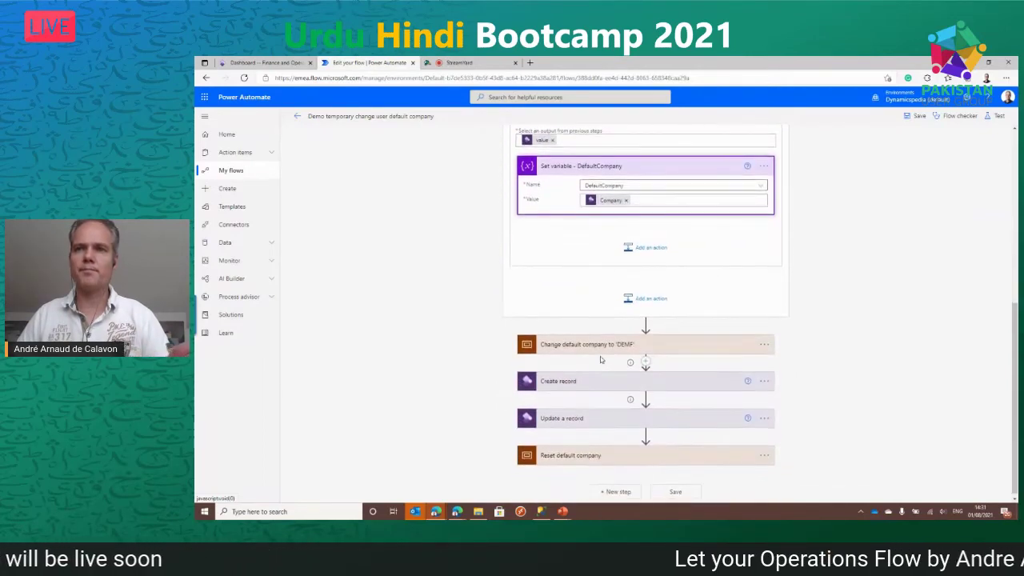
pyautogui.click(589, 351)
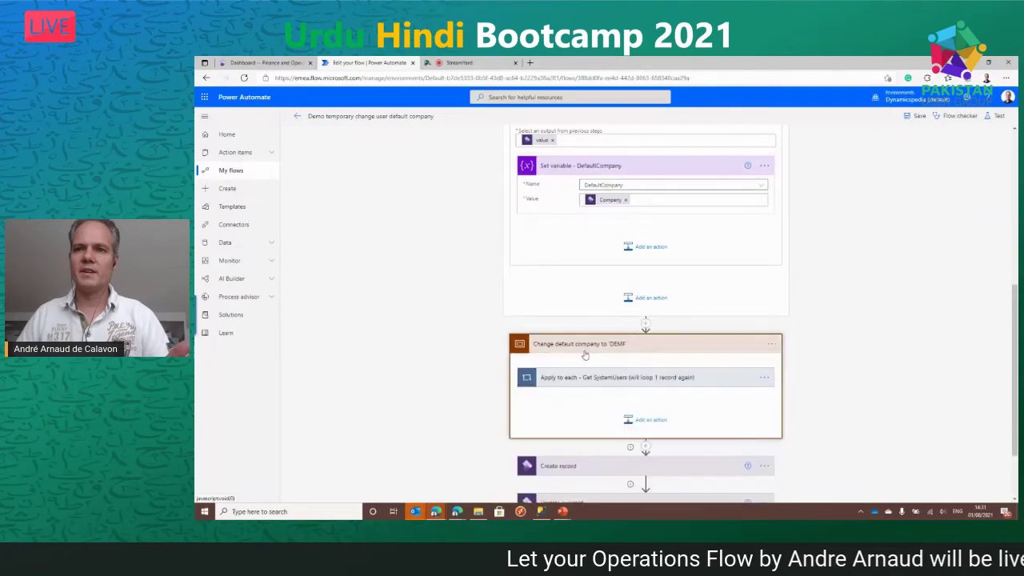
pyautogui.click(585, 379)
pyautogui.scroll(-1, 566, 376)
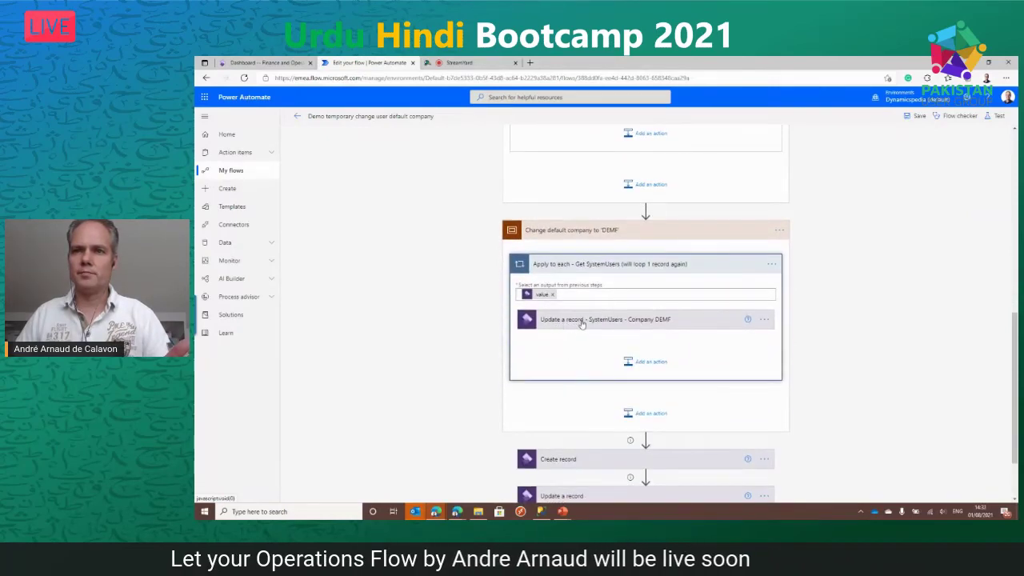
pyautogui.click(572, 320)
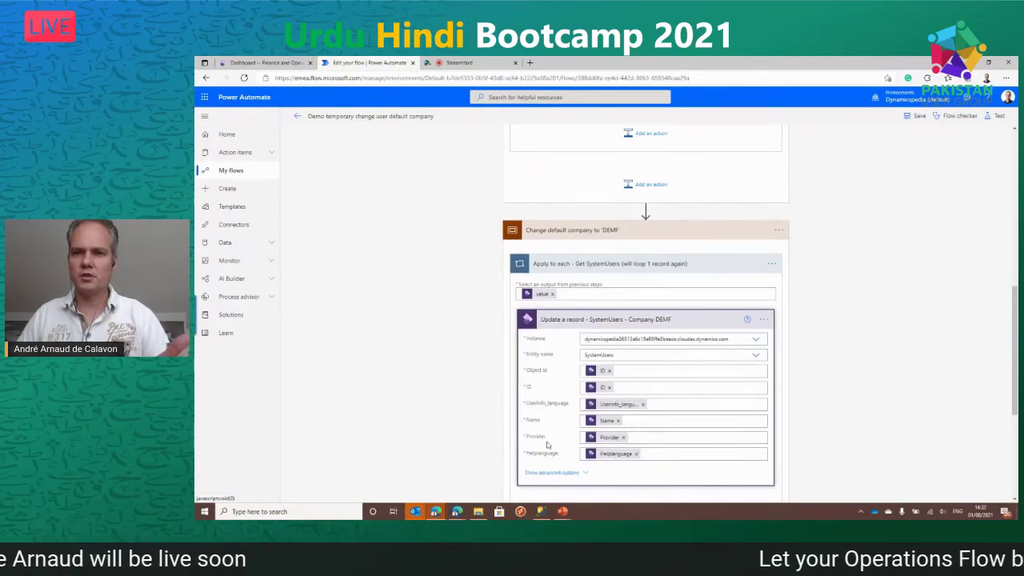
pyautogui.scroll(-1, 549, 440)
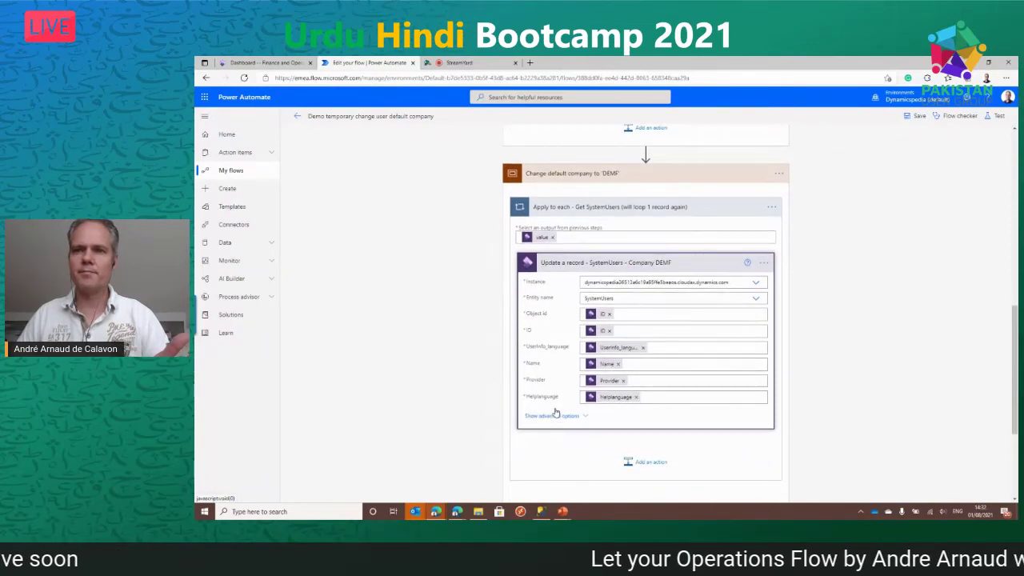
pyautogui.click(552, 416)
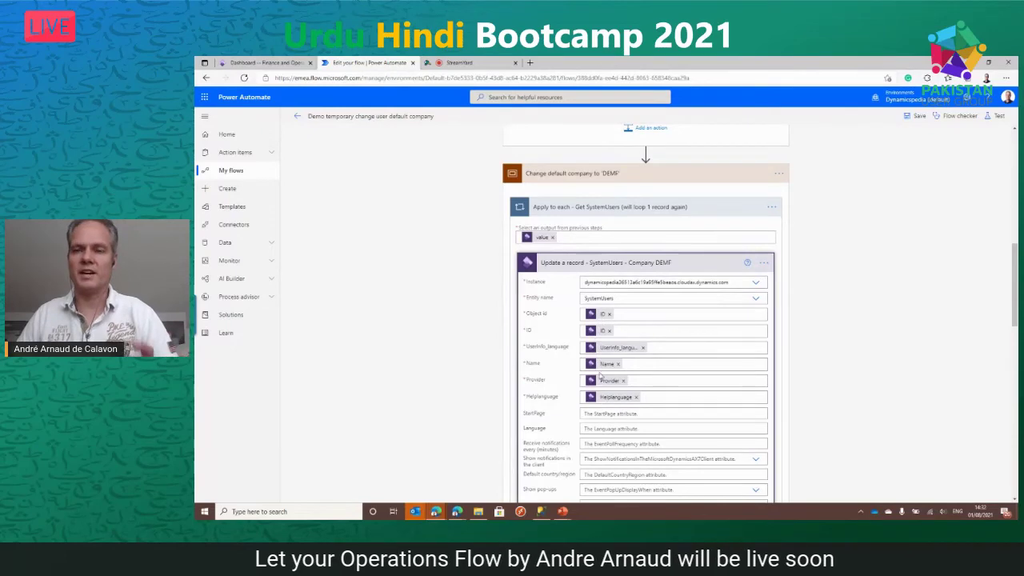
pyautogui.scroll(-1, 564, 371)
pyautogui.scroll(-6, 562, 370)
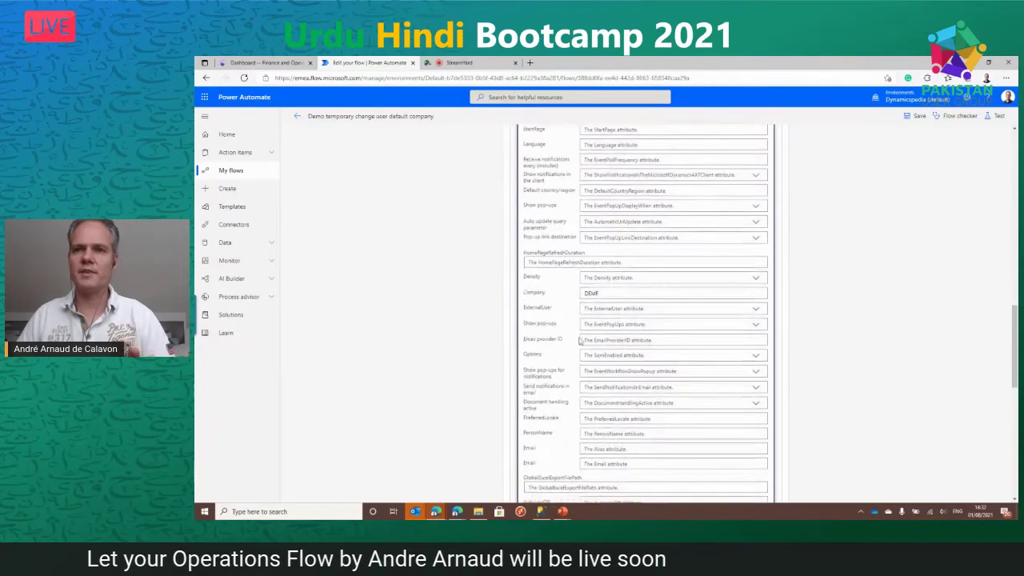
pyautogui.scroll(-10, 558, 321)
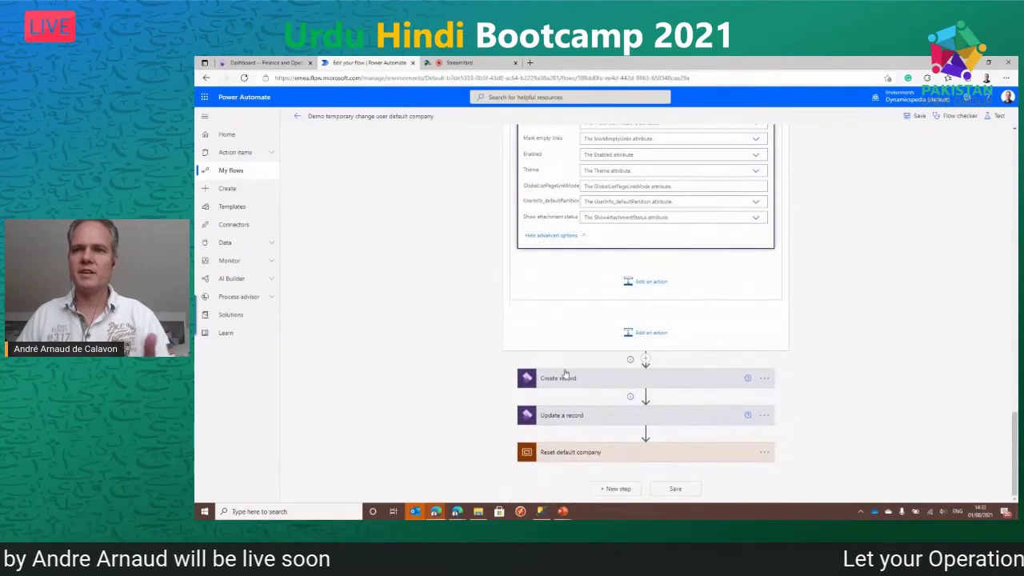
# - Review the customer group fields in the "Create record" and "Update a record" actions, including the update action's advanced options
pyautogui.click(546, 414)
pyautogui.scroll(-3, 456, 376)
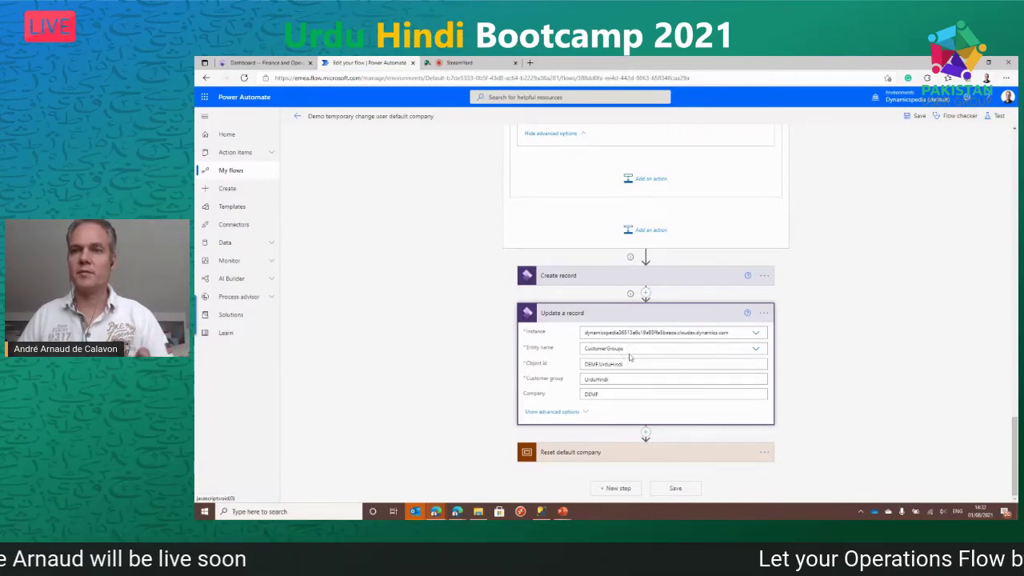
pyautogui.click(680, 364)
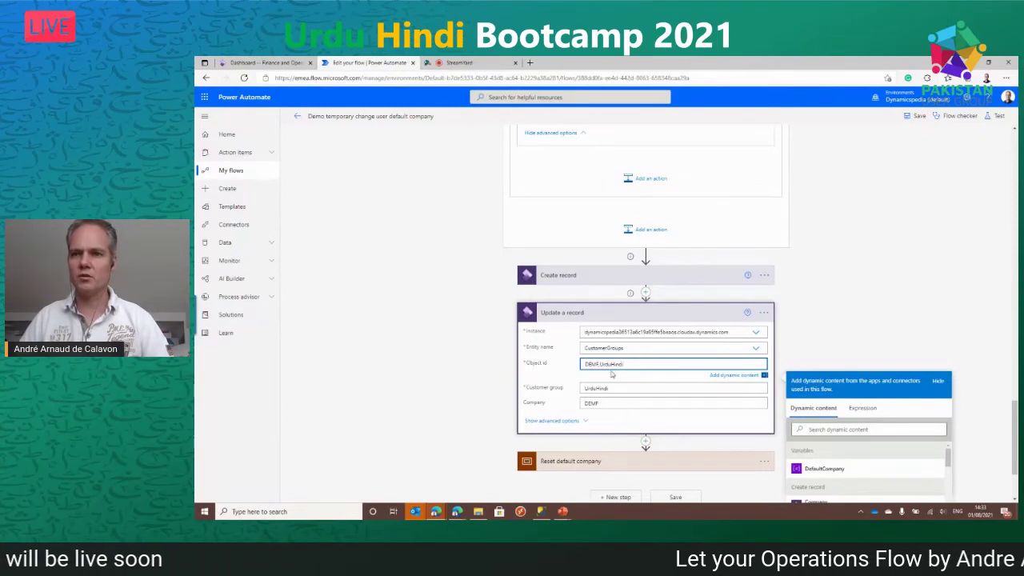
pyautogui.click(568, 280)
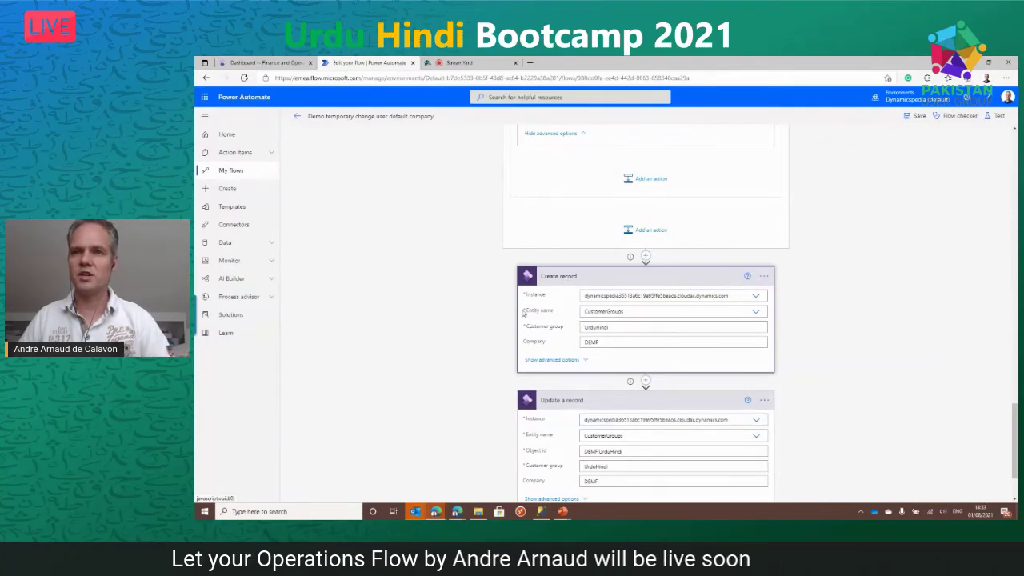
pyautogui.click(565, 283)
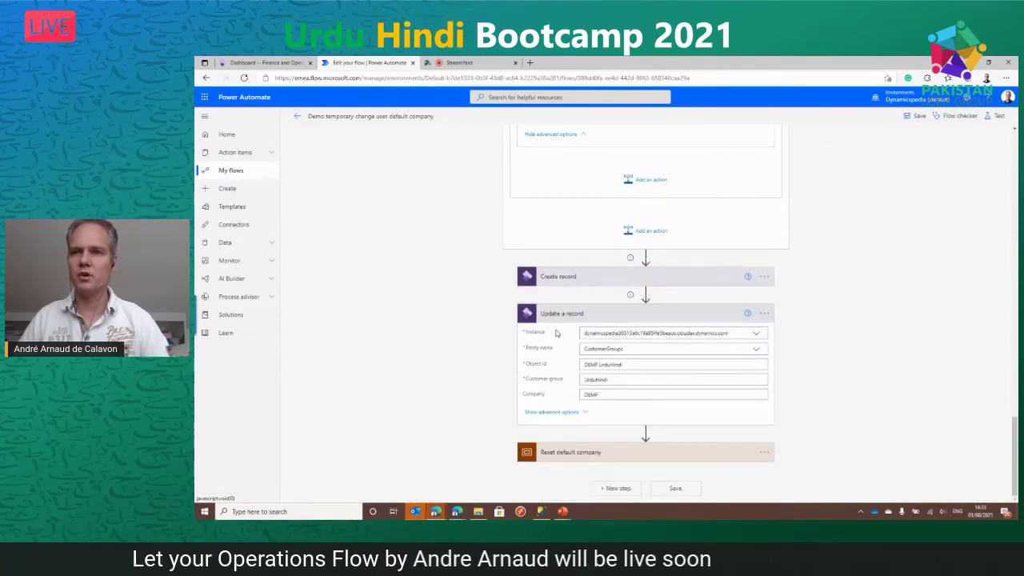
pyautogui.click(532, 411)
pyautogui.scroll(-2, 490, 384)
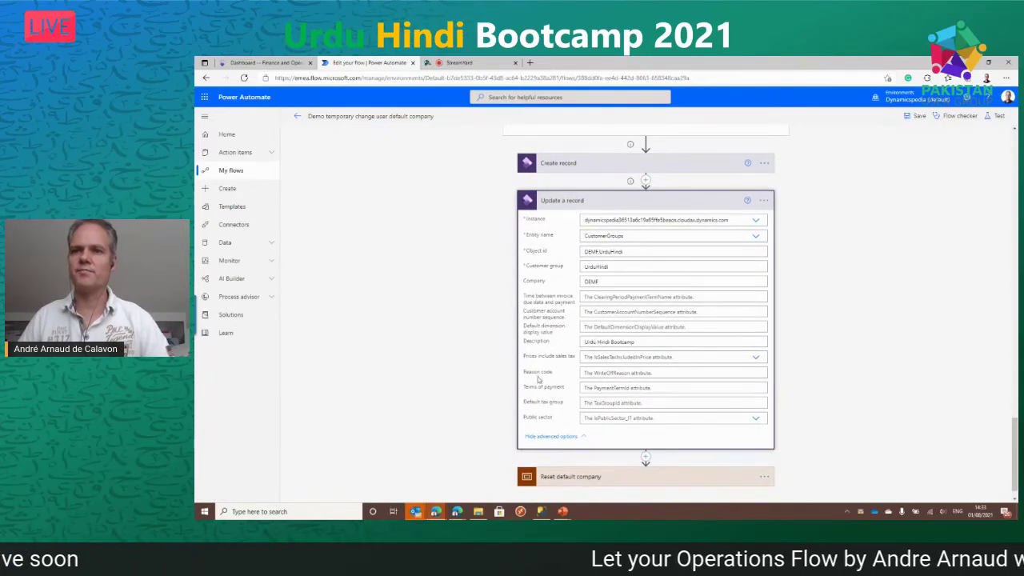
# - Examine the "Reset default company" scope, including its Apply to each loop and the Company field of the SystemUsers update action
pyautogui.scroll(-2, 539, 378)
pyautogui.click(572, 451)
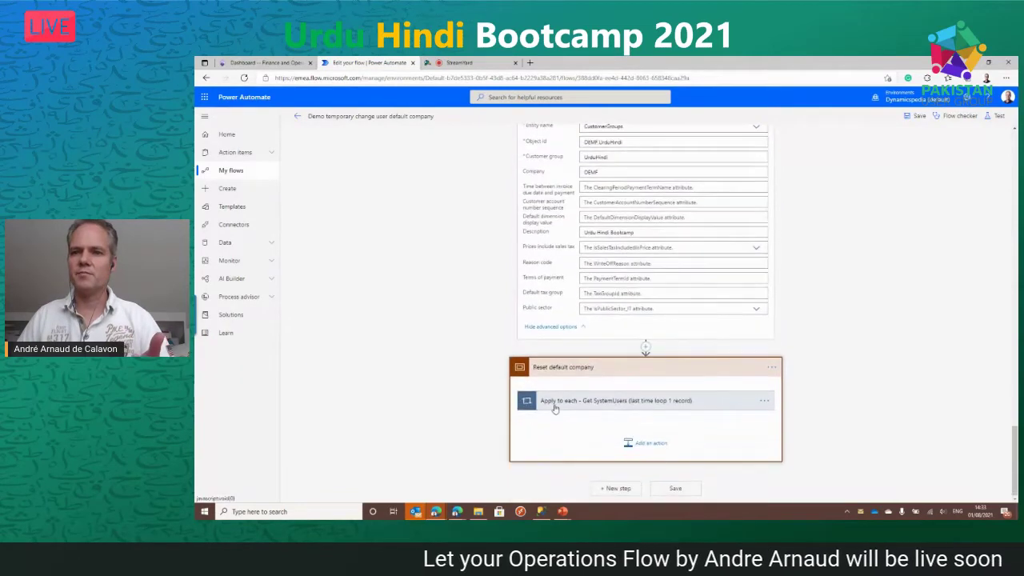
pyautogui.click(605, 405)
pyautogui.scroll(-2, 557, 359)
pyautogui.click(557, 356)
pyautogui.scroll(-2, 612, 384)
pyautogui.click(558, 352)
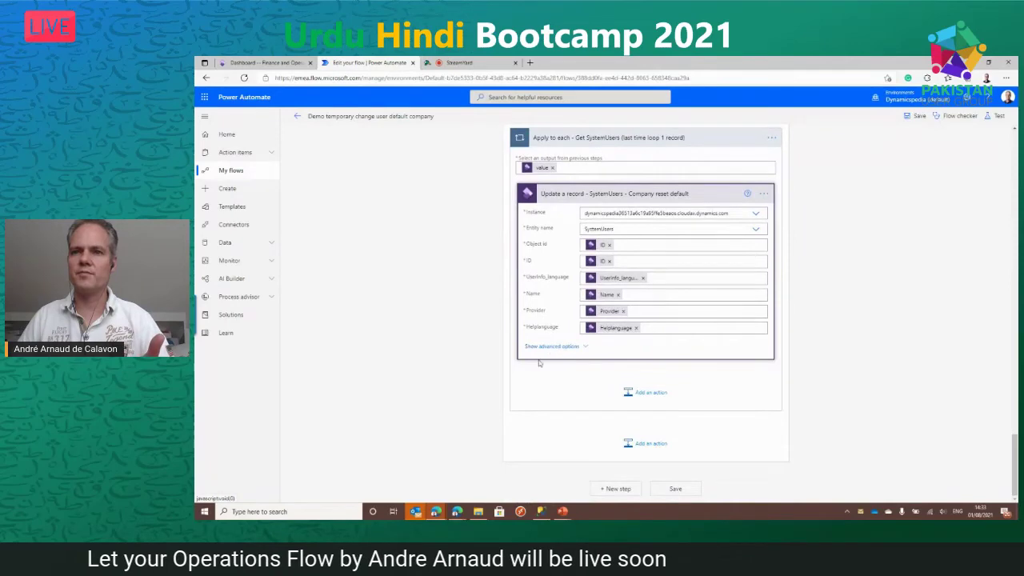
pyautogui.scroll(-5, 533, 364)
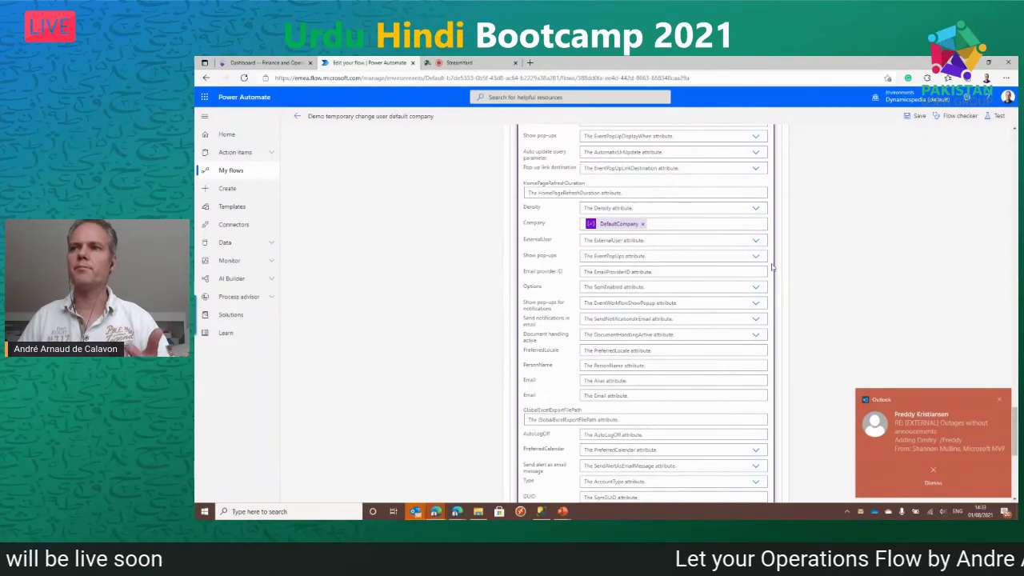
# - Run a manual test of the flow and open its run results, dismissing the mail notification
pyautogui.click(996, 116)
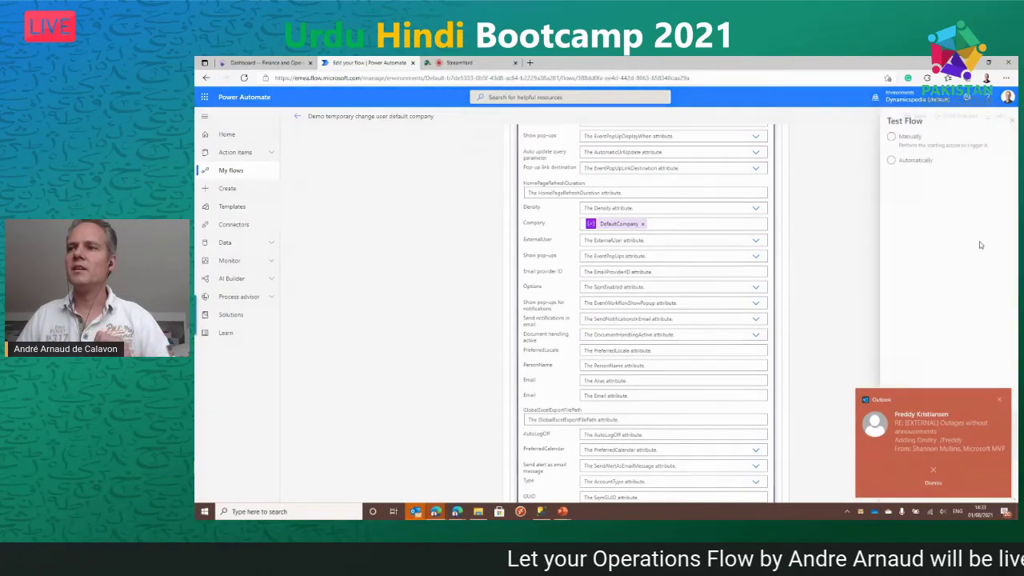
pyautogui.click(897, 142)
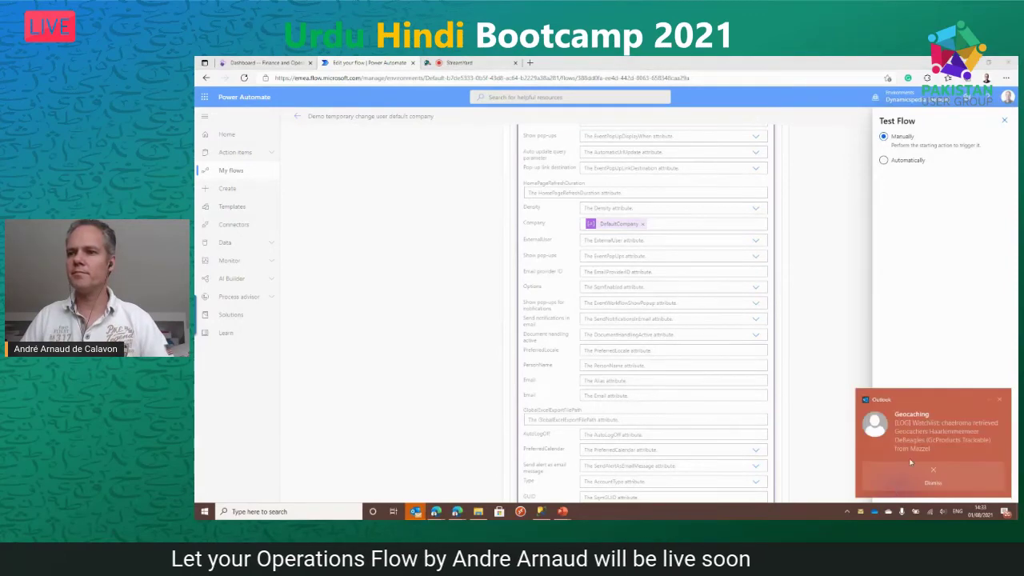
pyautogui.click(996, 401)
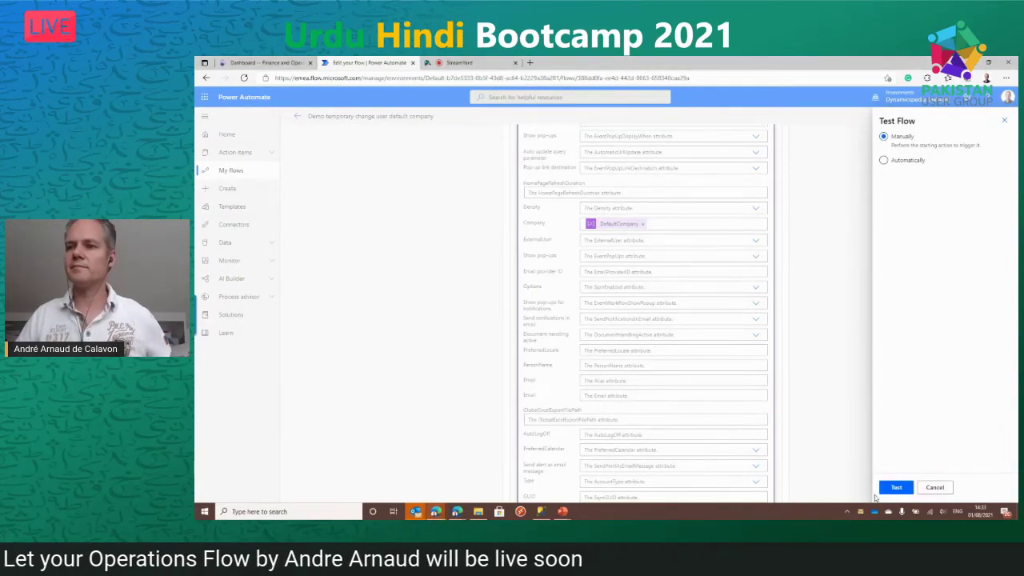
pyautogui.click(893, 488)
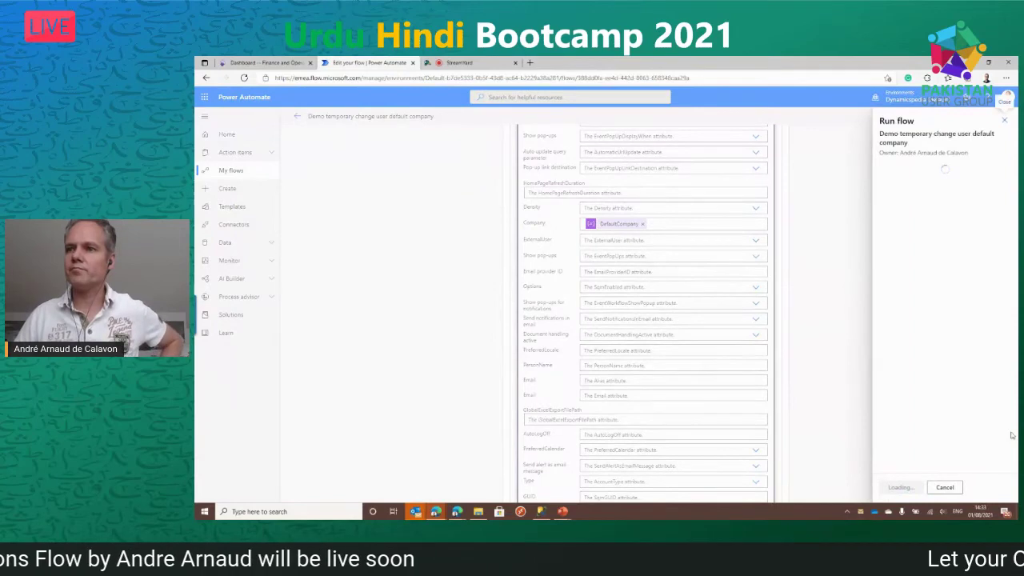
pyautogui.click(902, 486)
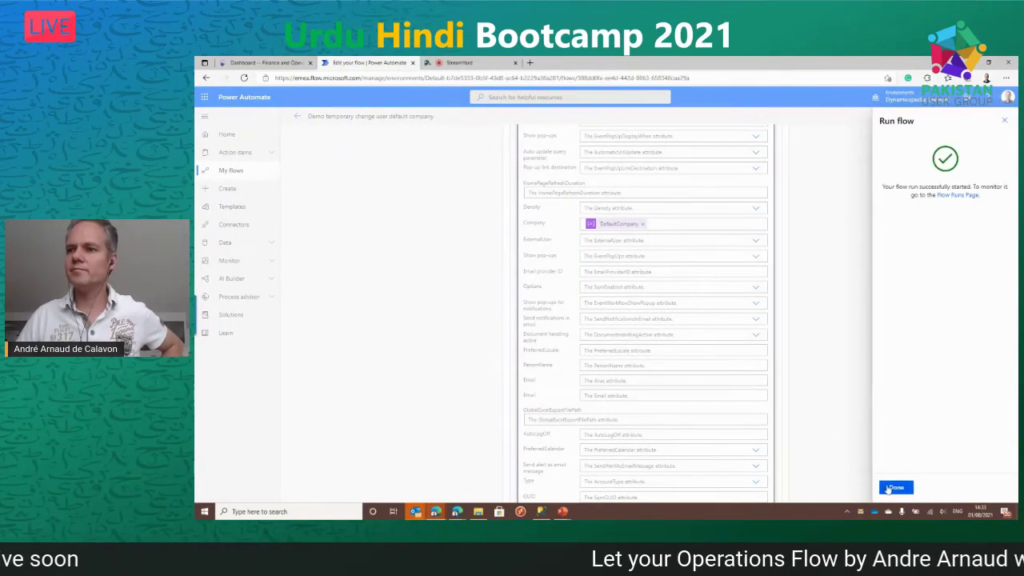
pyautogui.click(886, 487)
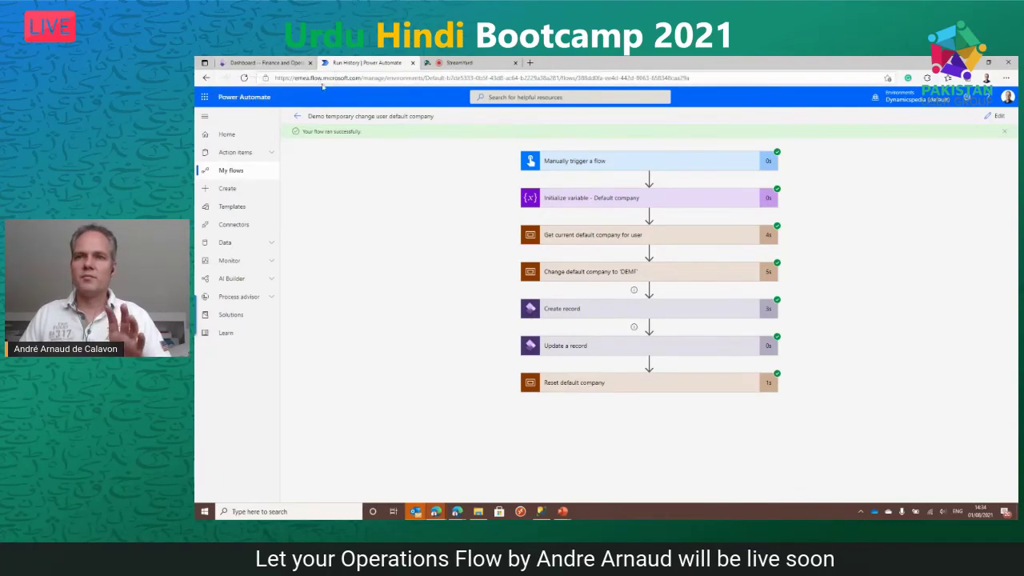
# - Switch to Finance and Operations and open the CustGroup page for company DEMF by editing the URL's company and menu item parameters
pyautogui.click(272, 62)
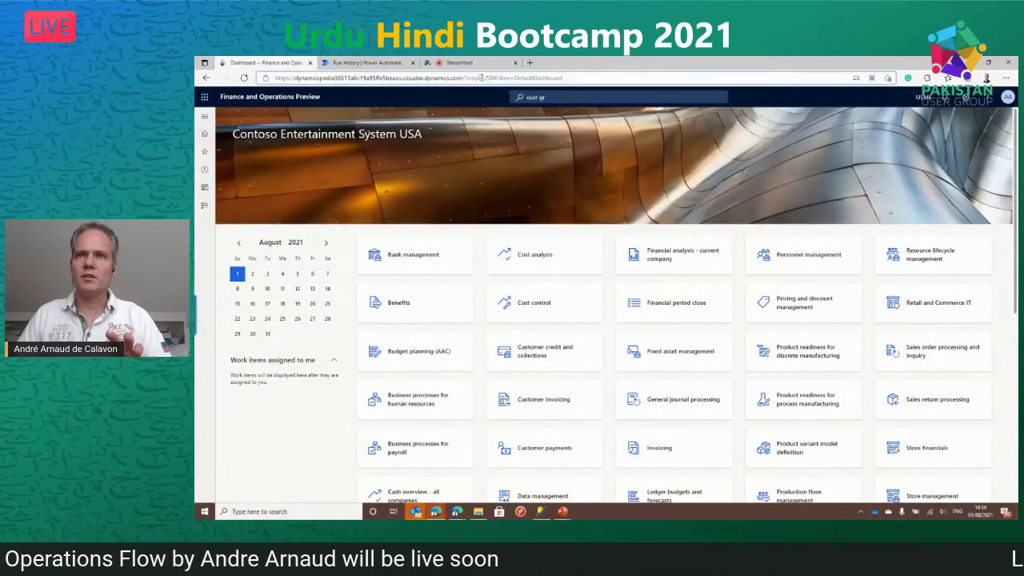
pyautogui.moveTo(482, 78); pyautogui.dragTo(502, 78)
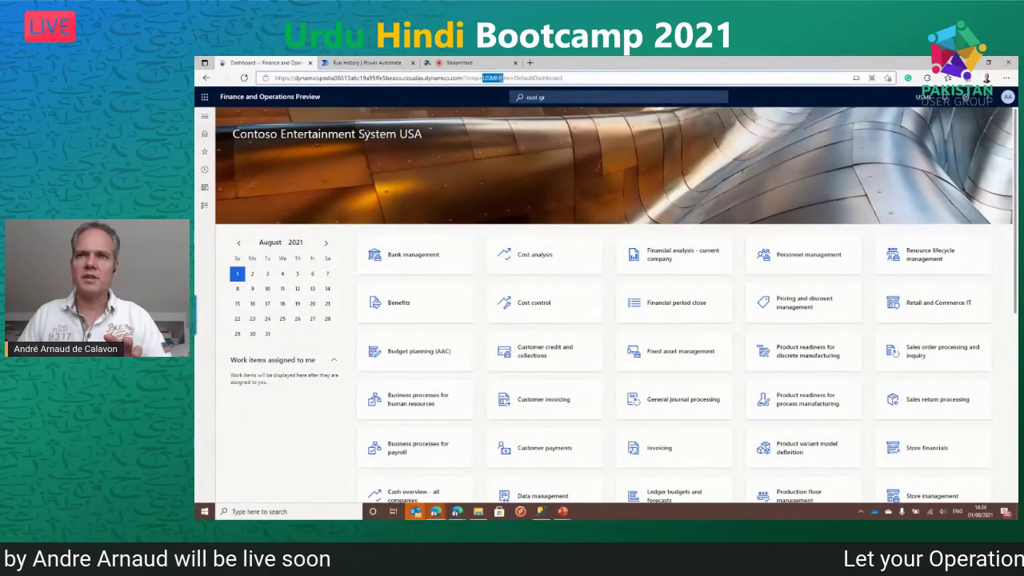
pyautogui.write('DEM')
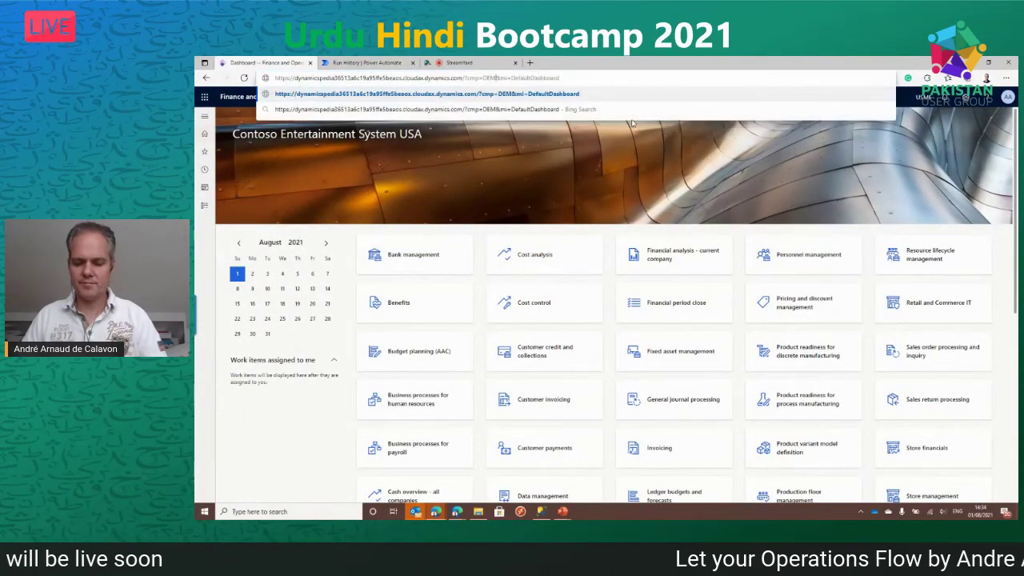
pyautogui.write('F')
pyautogui.press('Right')
pyautogui.press('Right')
pyautogui.press('Right')
pyautogui.press('Right')
pyautogui.hotkey('shift', 'End')
pyautogui.write('Cust')
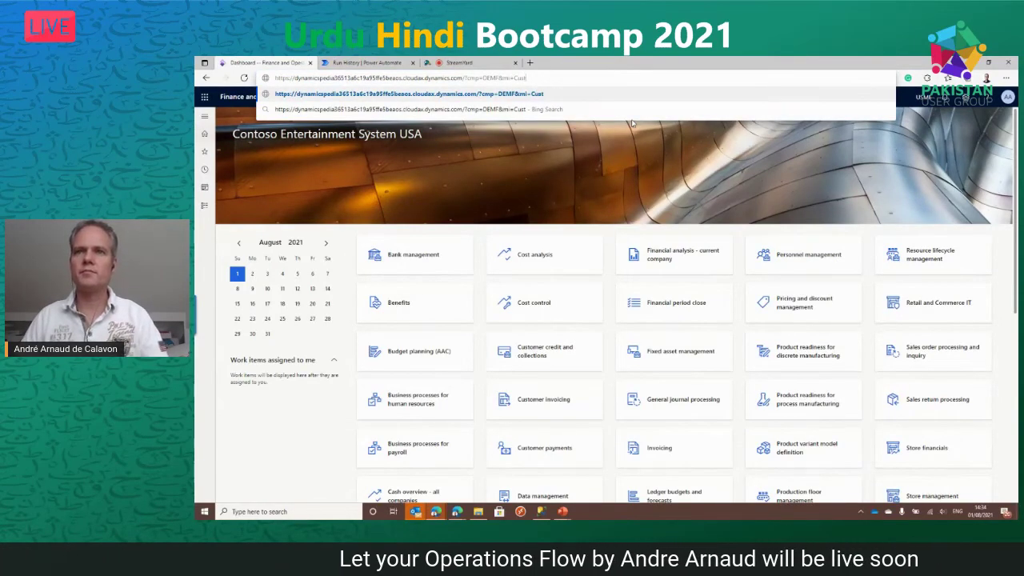
pyautogui.write('Group')
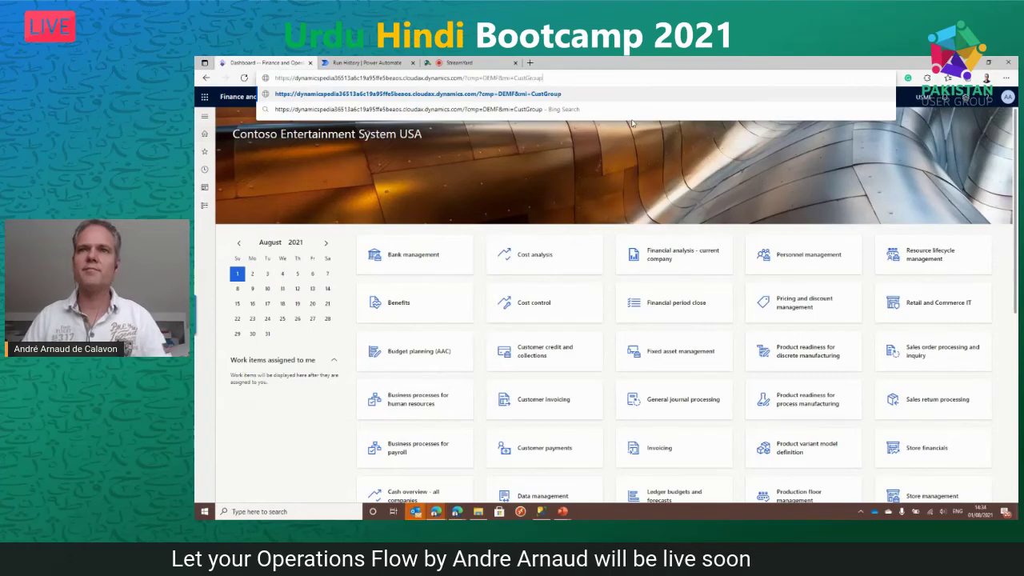
pyautogui.press('Return')
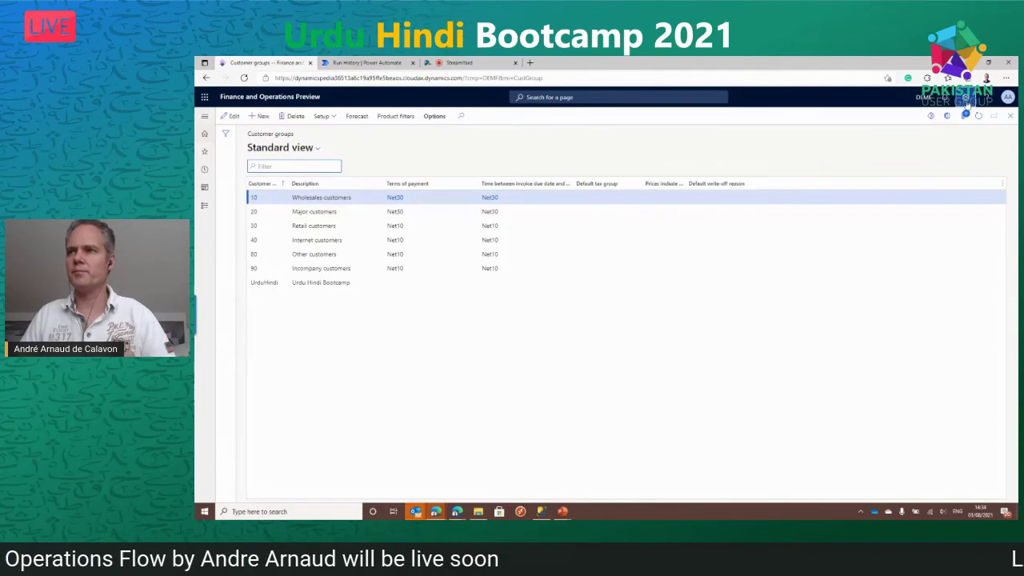
# - Open the user options and check the startup company under Preferences
pyautogui.click(966, 99)
pyautogui.click(780, 147)
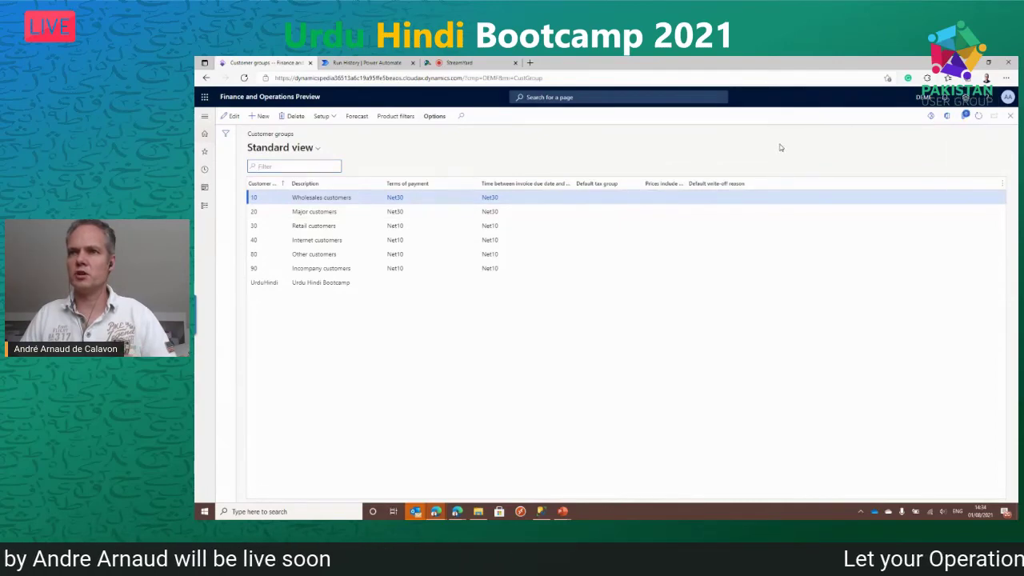
pyautogui.click(255, 200)
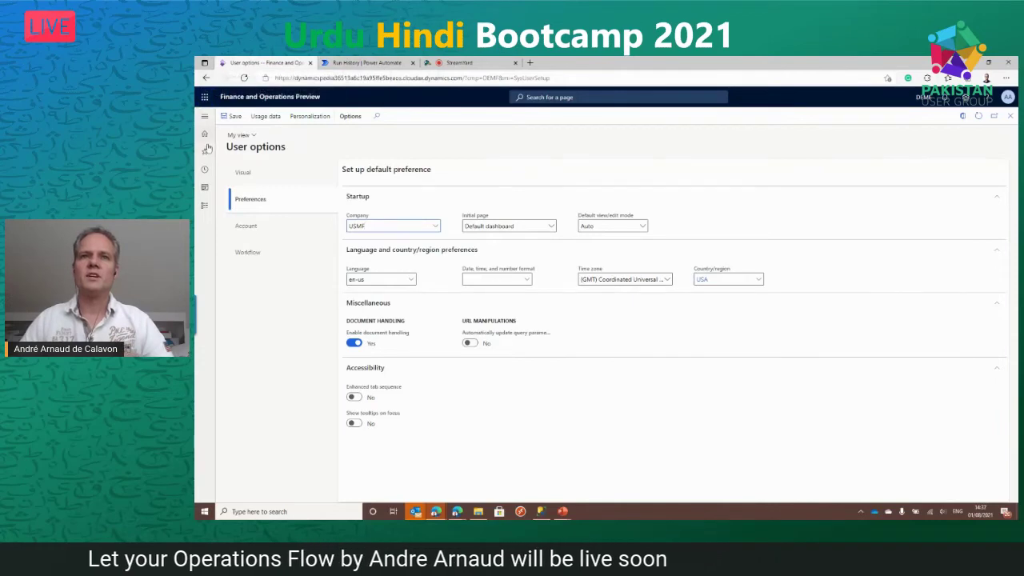
# - Open the Data management workspace from the System administration module and show the entity export to database configuration
pyautogui.click(204, 208)
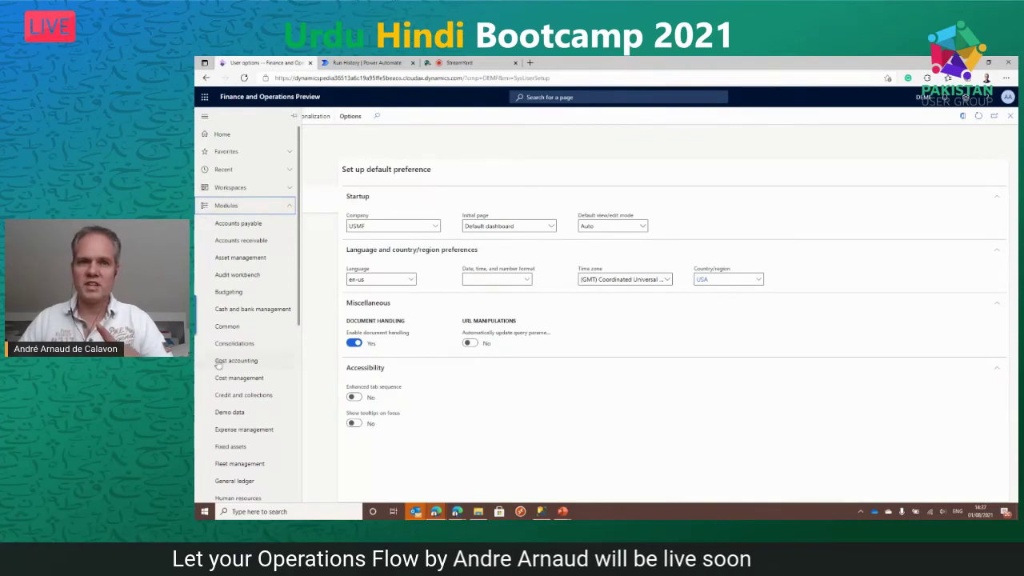
pyautogui.scroll(-3, 251, 328)
pyautogui.scroll(-2, 256, 328)
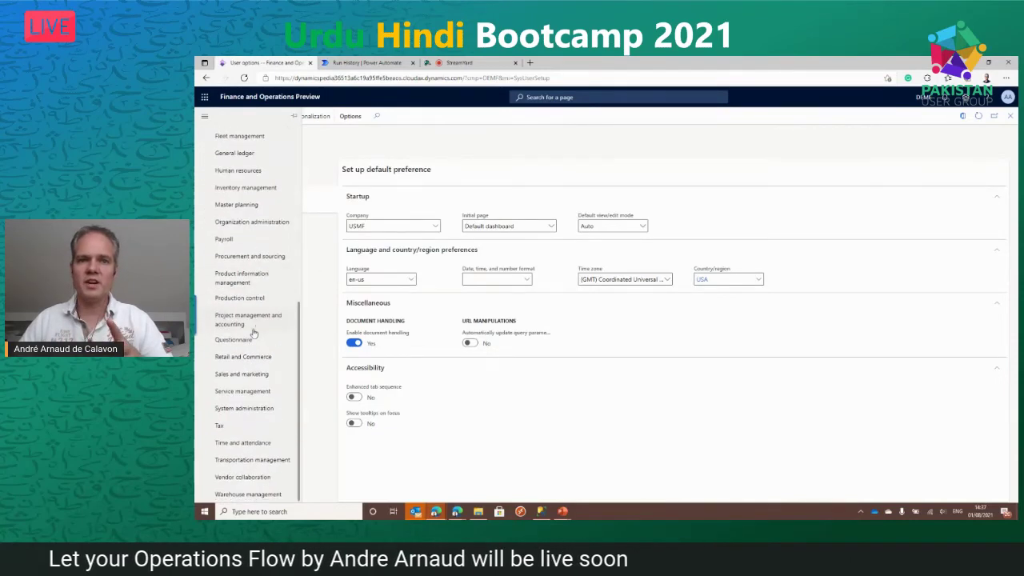
pyautogui.click(267, 410)
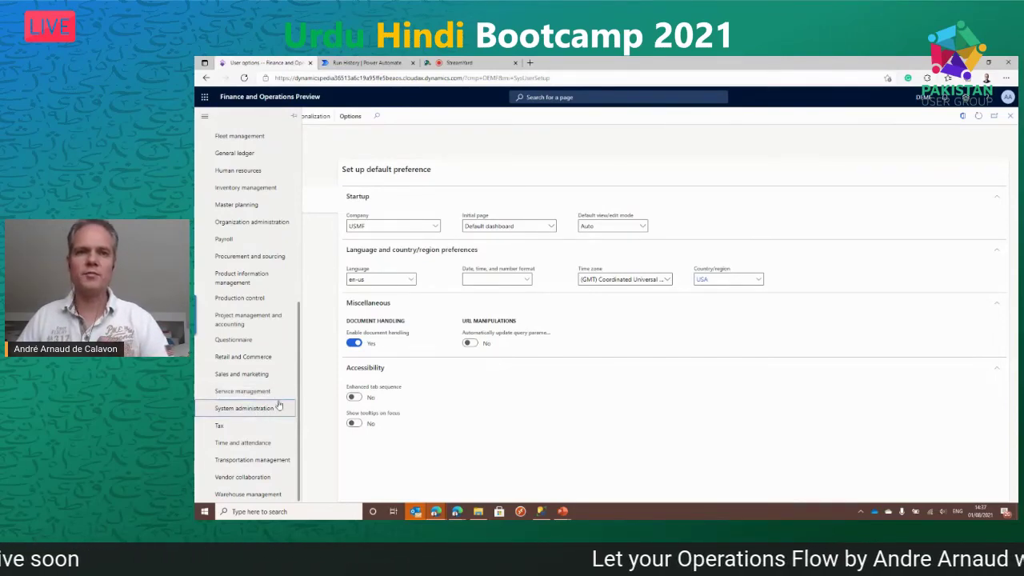
pyautogui.click(370, 178)
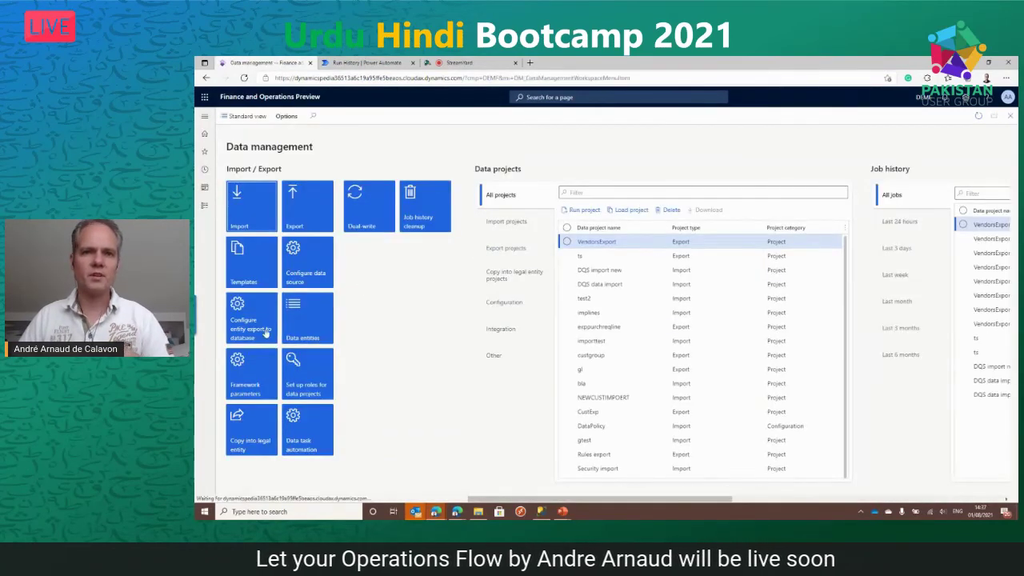
pyautogui.click(256, 335)
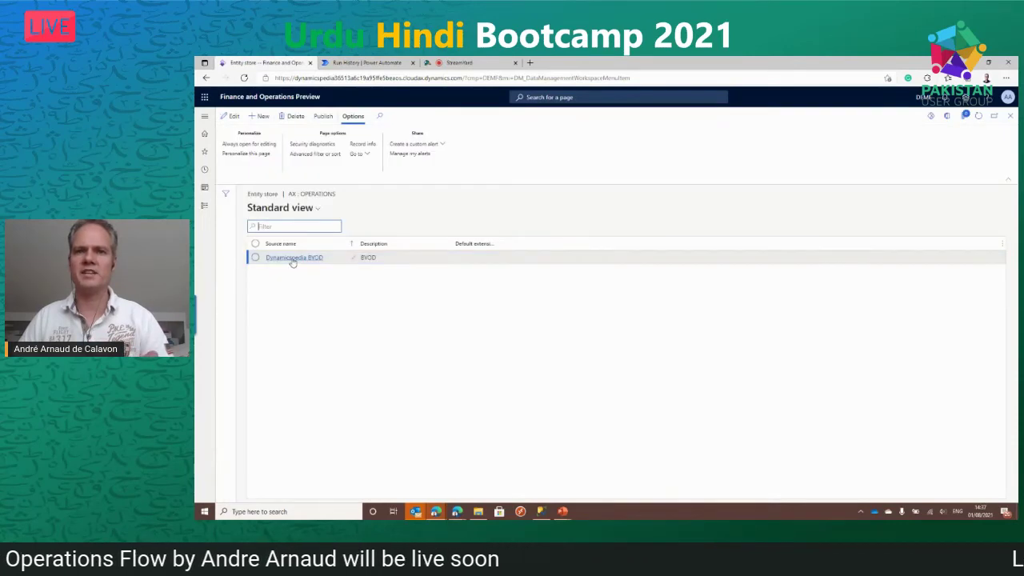
# - Open the Dynamicspedia BYOD configuration and go to its target entities, showing only the published ones
pyautogui.click(294, 257)
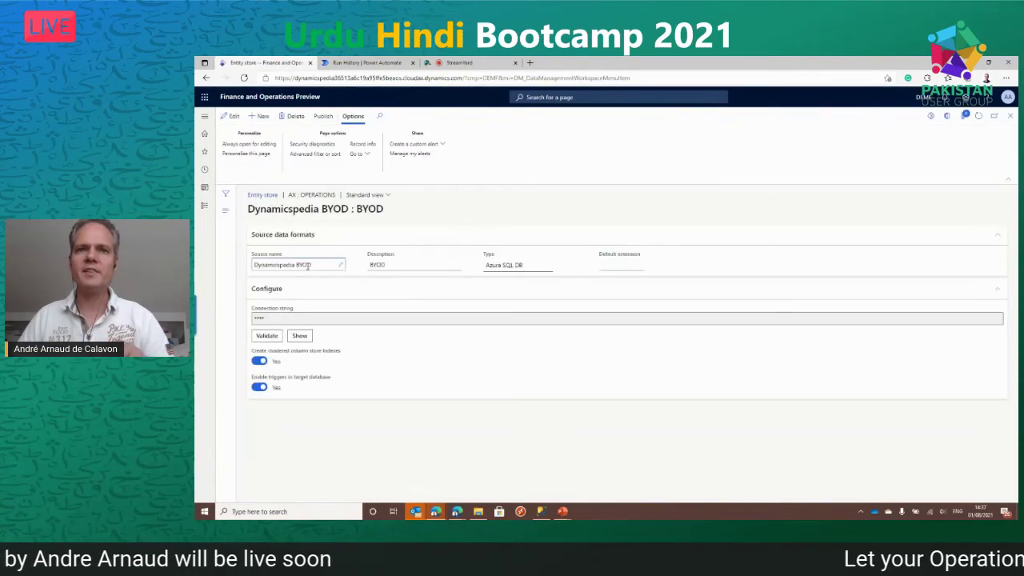
pyautogui.click(324, 117)
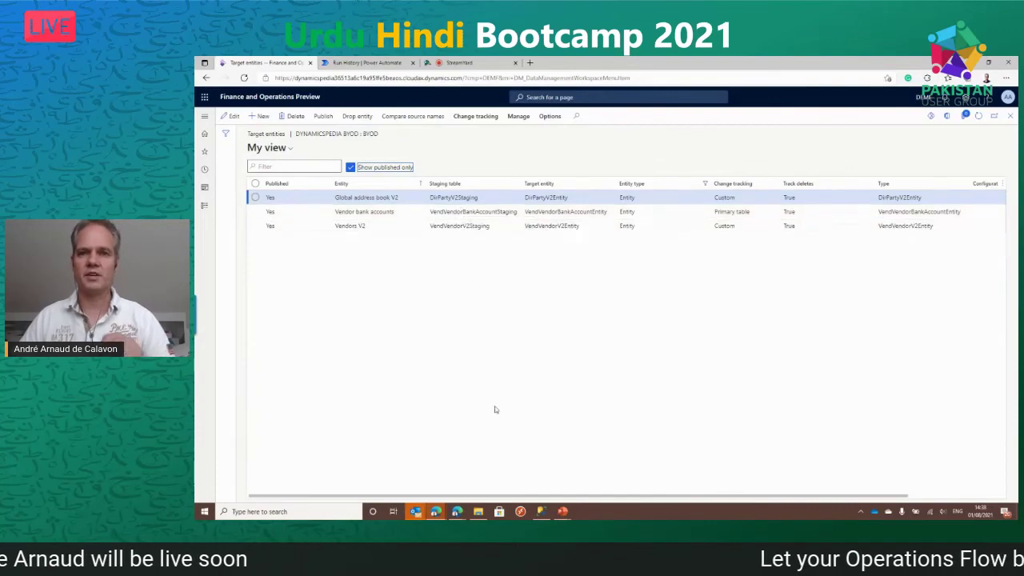
# - Switch to SQL Server Management Studio and examine the vendor staging query results across to the DATAAREAID and SYNCSTARTDATETIME columns
pyautogui.click(541, 513)
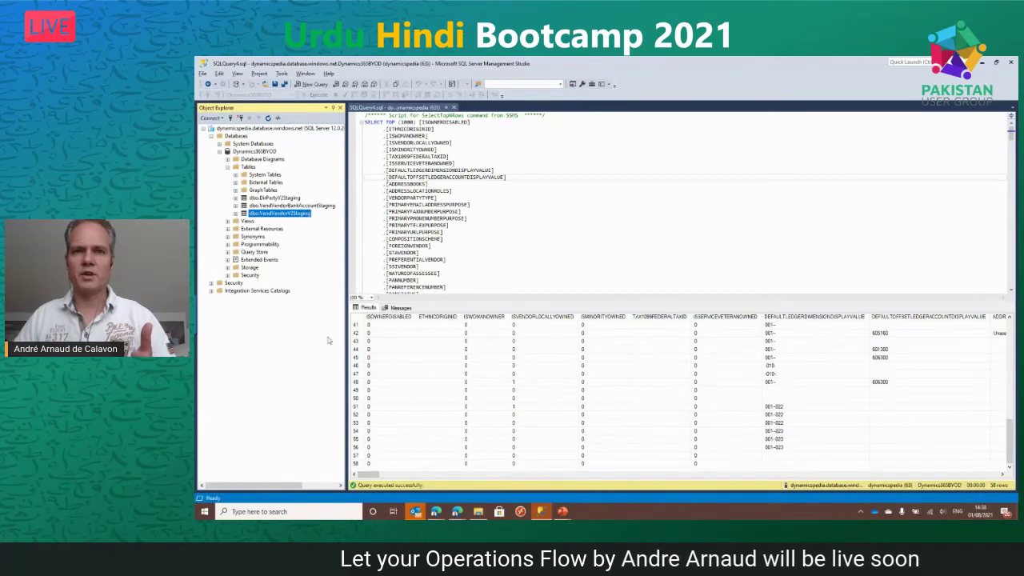
pyautogui.moveTo(365, 475); pyautogui.dragTo(373, 477)
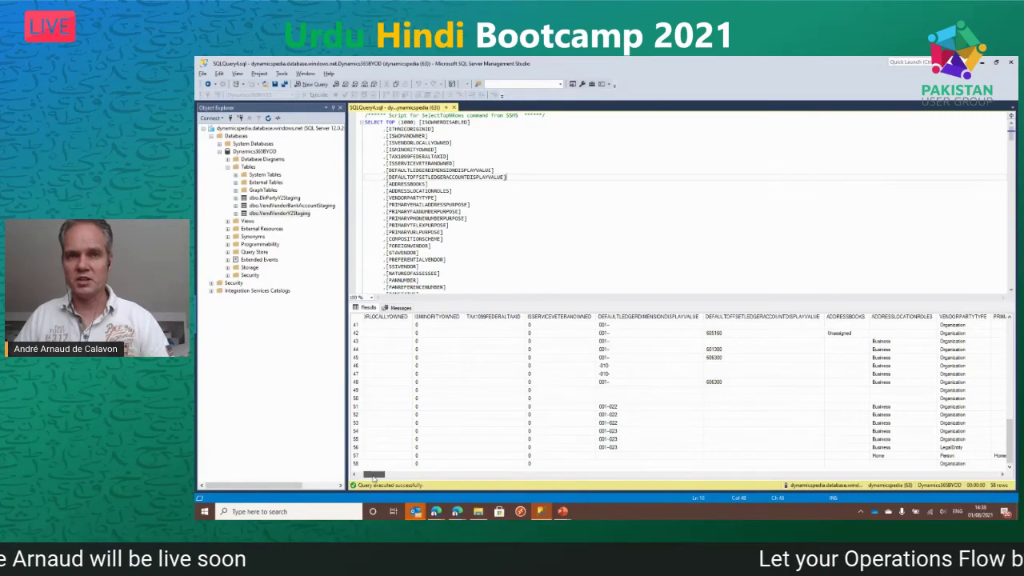
pyautogui.moveTo(373, 477); pyautogui.dragTo(375, 478)
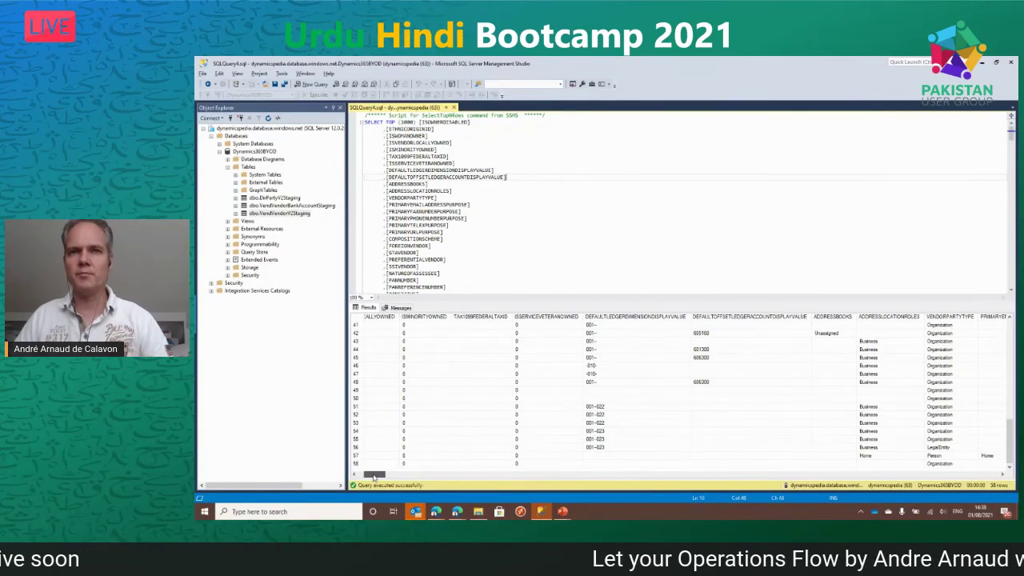
pyautogui.moveTo(374, 478); pyautogui.dragTo(992, 471)
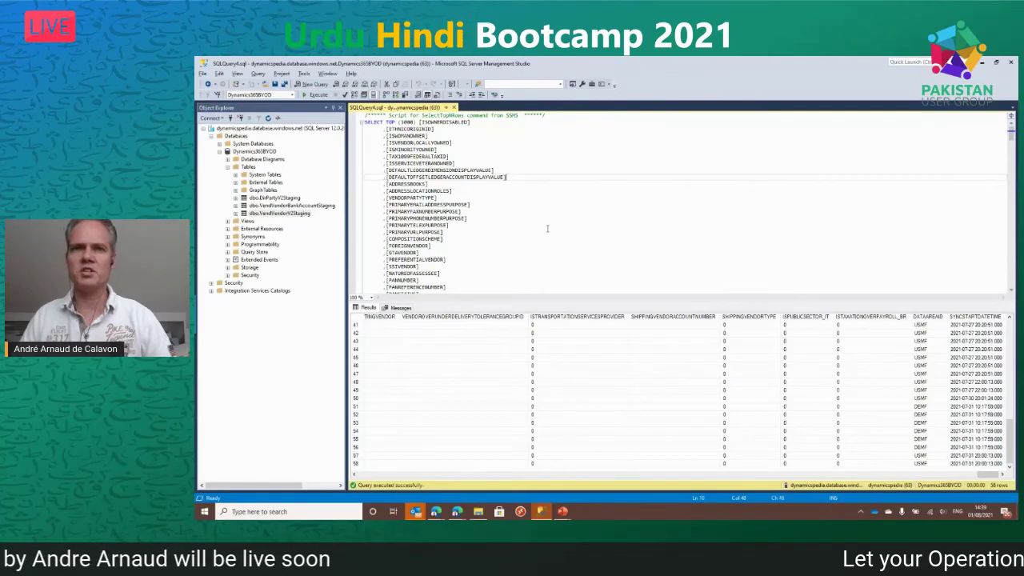
# - Expand the views of the Dynamics365BYOD database and query the top 1000 rows of dbo.VendorTrackingView
pyautogui.click(228, 222)
pyautogui.click(263, 237)
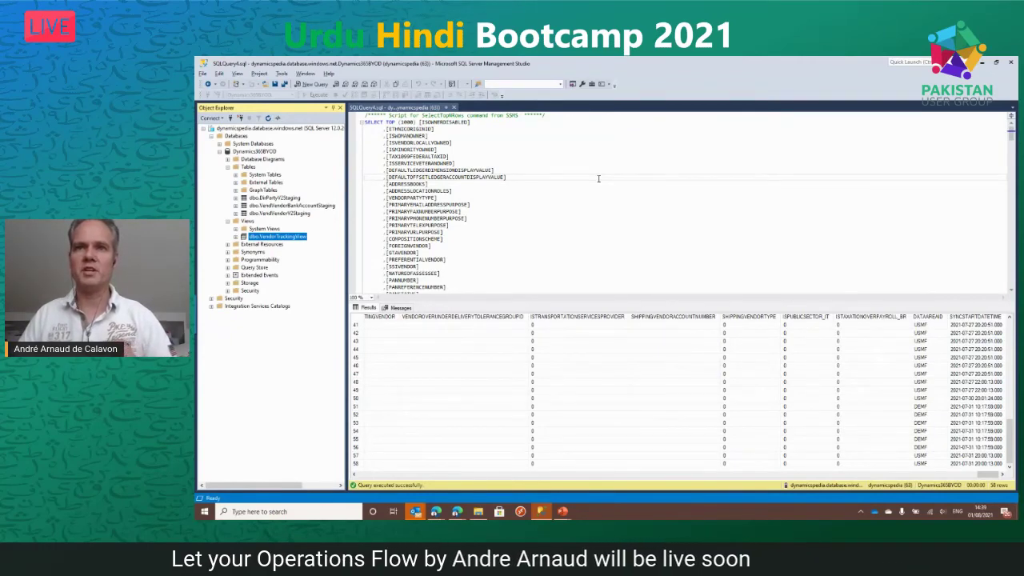
pyautogui.rightClick(286, 238)
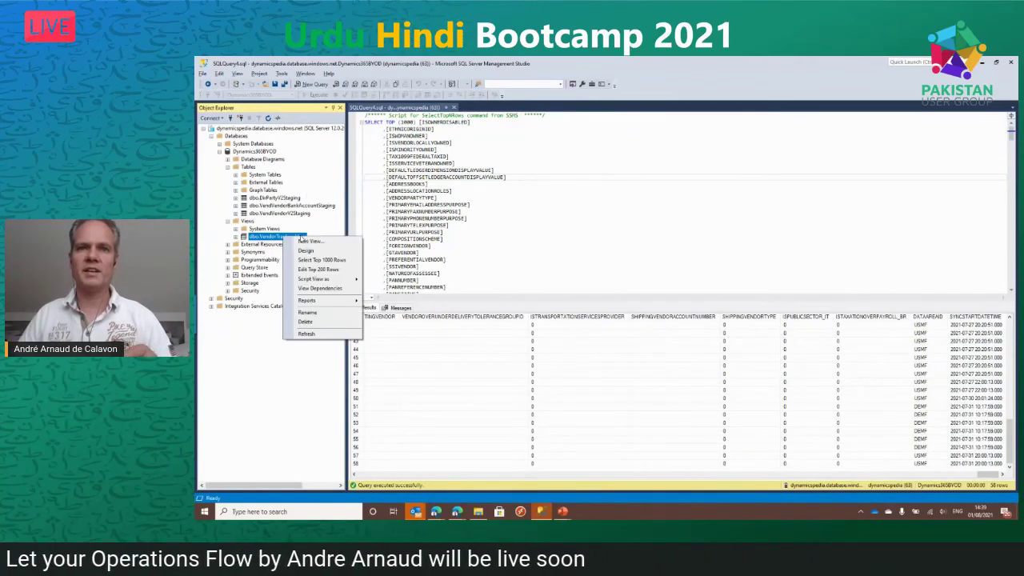
pyautogui.click(351, 261)
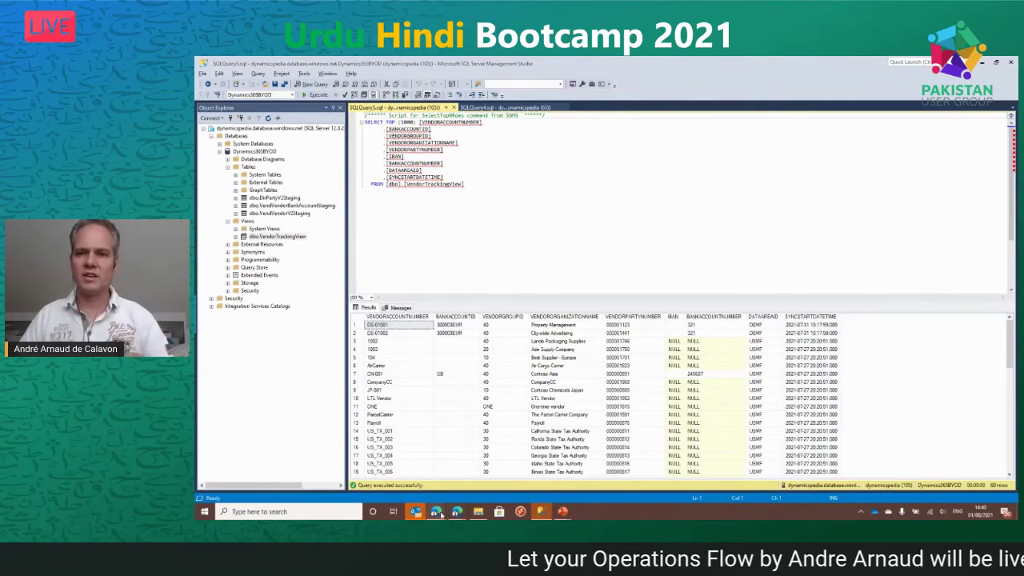
# - Switch to Power Automate in the browser and open the Vendor change tracking email flow for editing
pyautogui.moveTo(438, 512)
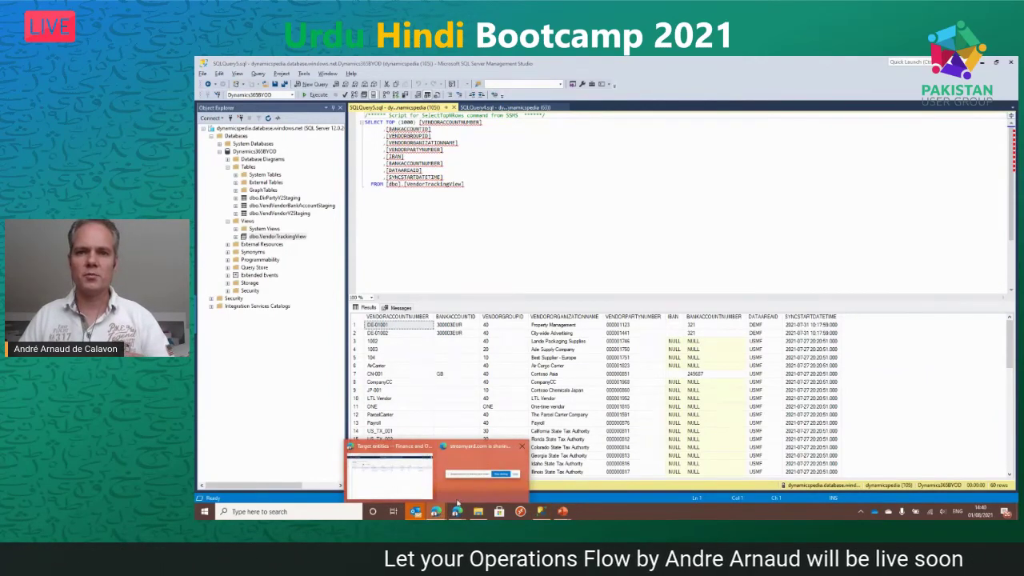
pyautogui.click(404, 483)
pyautogui.click(352, 63)
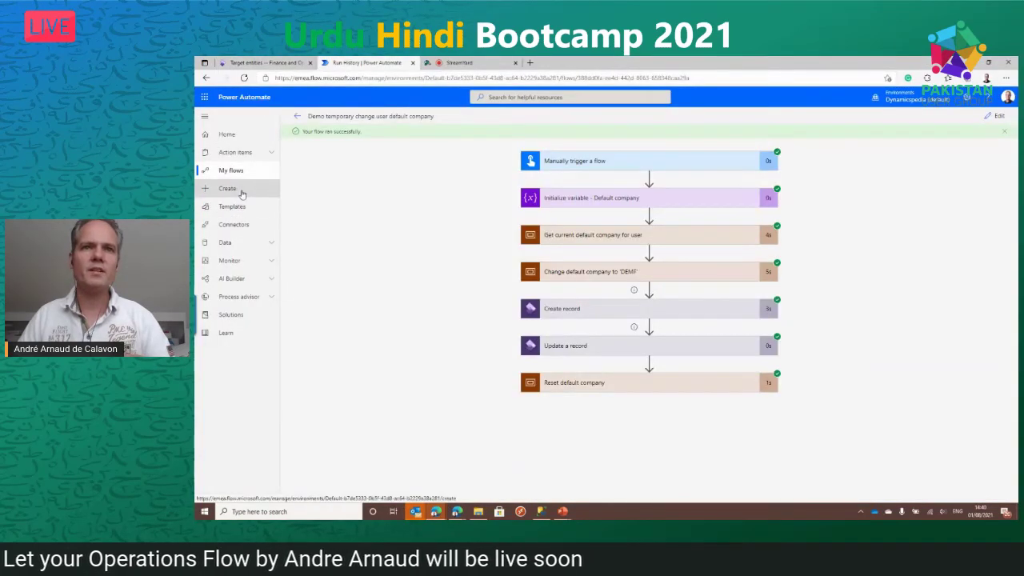
pyautogui.click(237, 173)
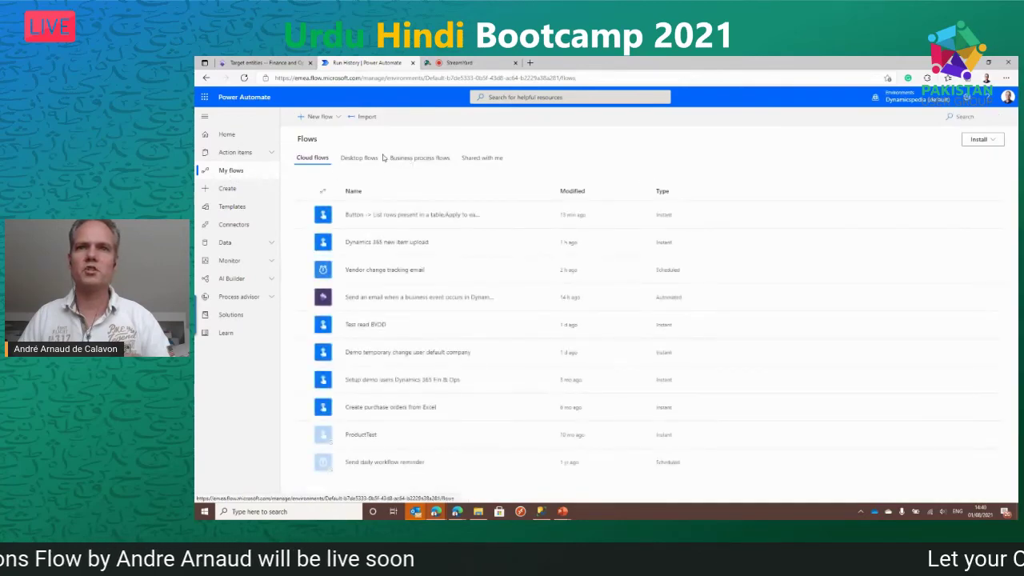
pyautogui.click(422, 270)
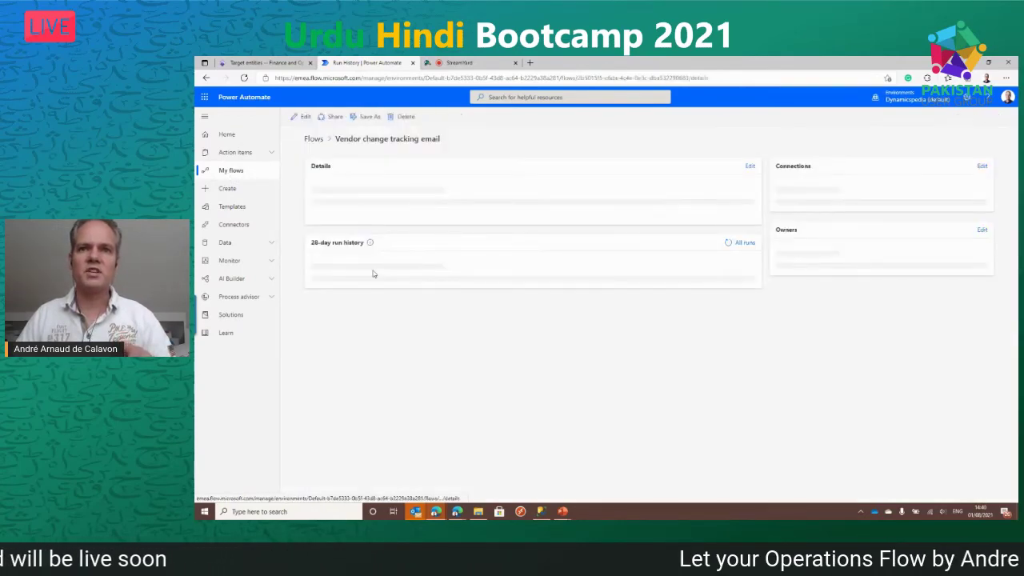
pyautogui.click(312, 118)
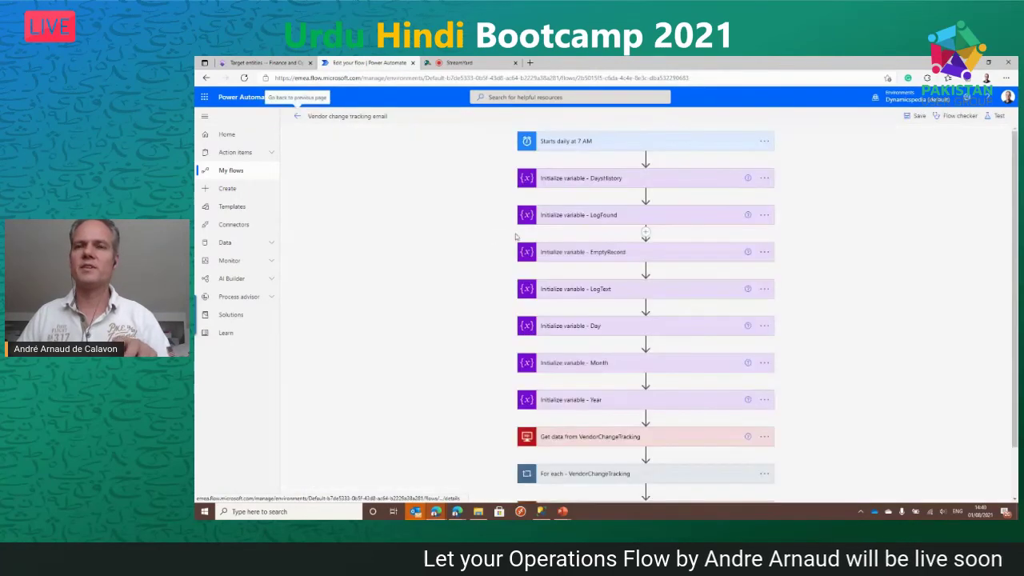
# - Look over the flow's actions and expand the DaysHistory and LogFound variable initializations to review their settings
pyautogui.scroll(-1, 562, 428)
pyautogui.scroll(2, 562, 427)
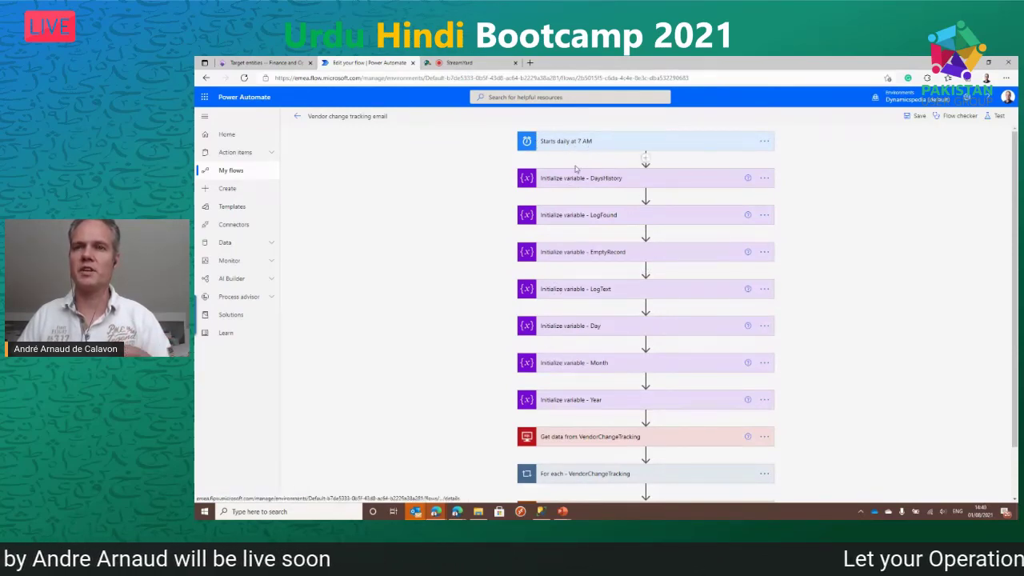
pyautogui.click(574, 179)
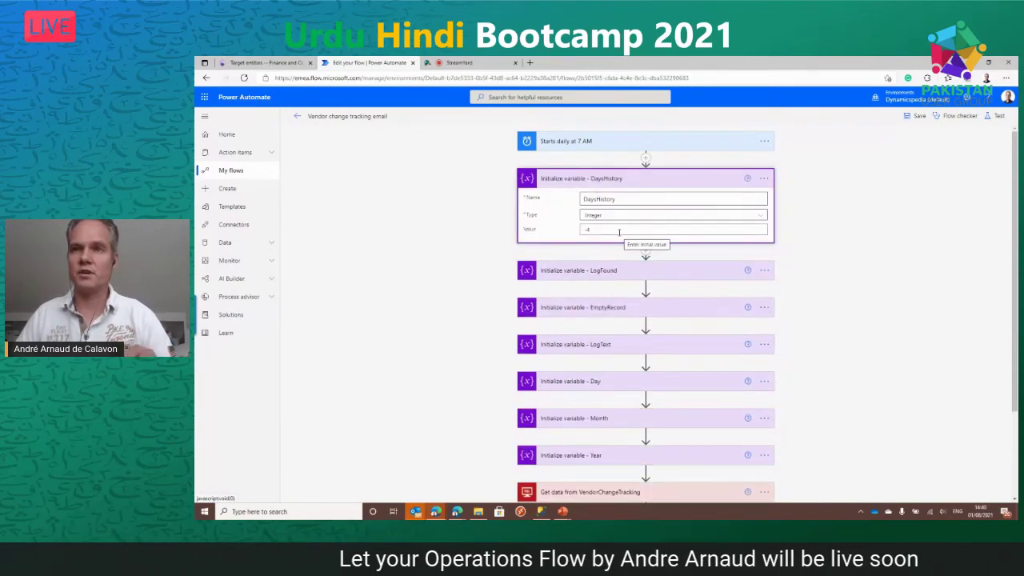
pyautogui.click(599, 271)
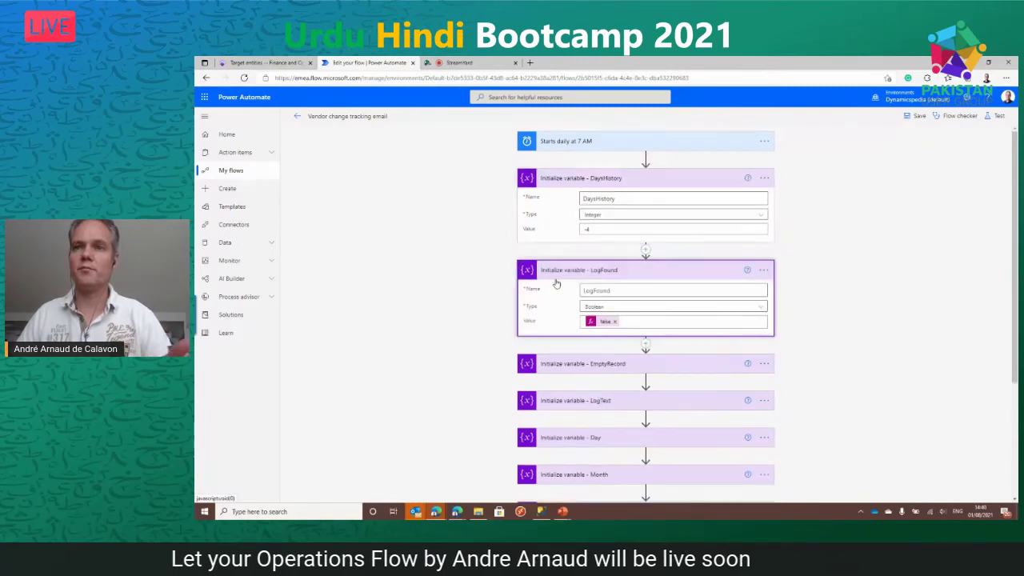
pyautogui.scroll(-3, 464, 292)
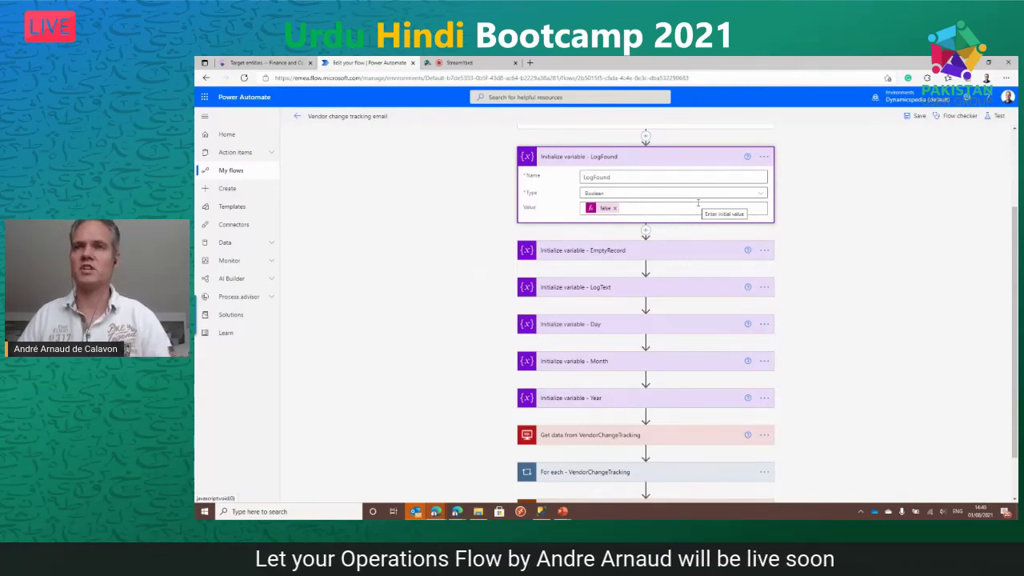
pyautogui.scroll(-2, 577, 254)
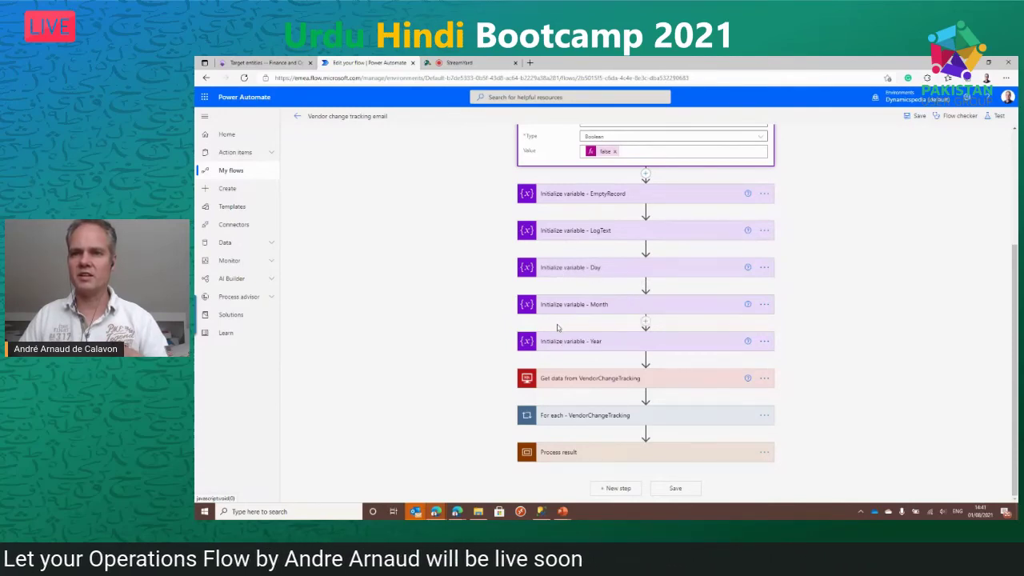
# - Expand the Get data from VendorChangeTracking action with its advanced options and review the filter query and sort order
pyautogui.click(581, 381)
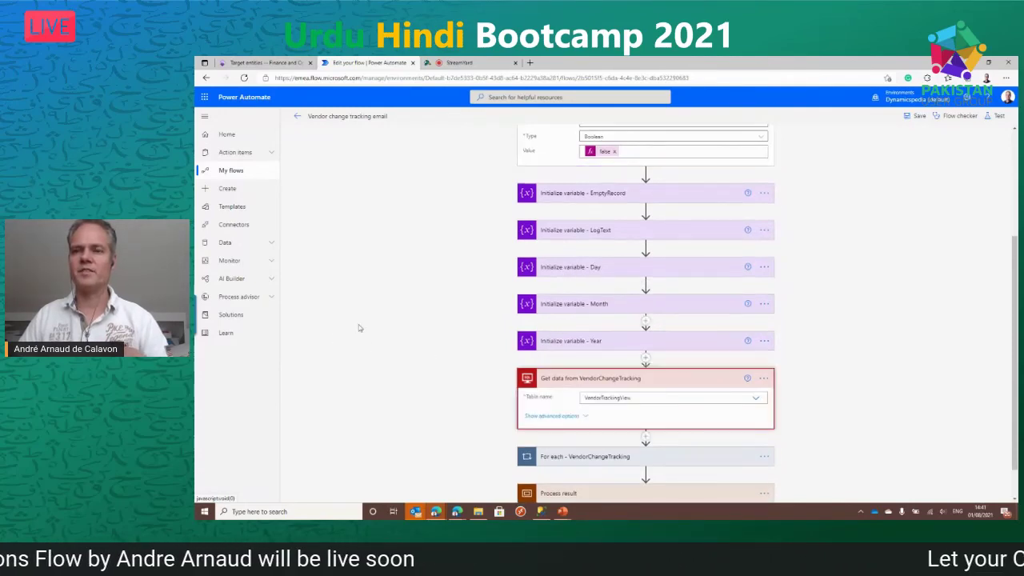
pyautogui.scroll(-1, 354, 331)
pyautogui.click(549, 375)
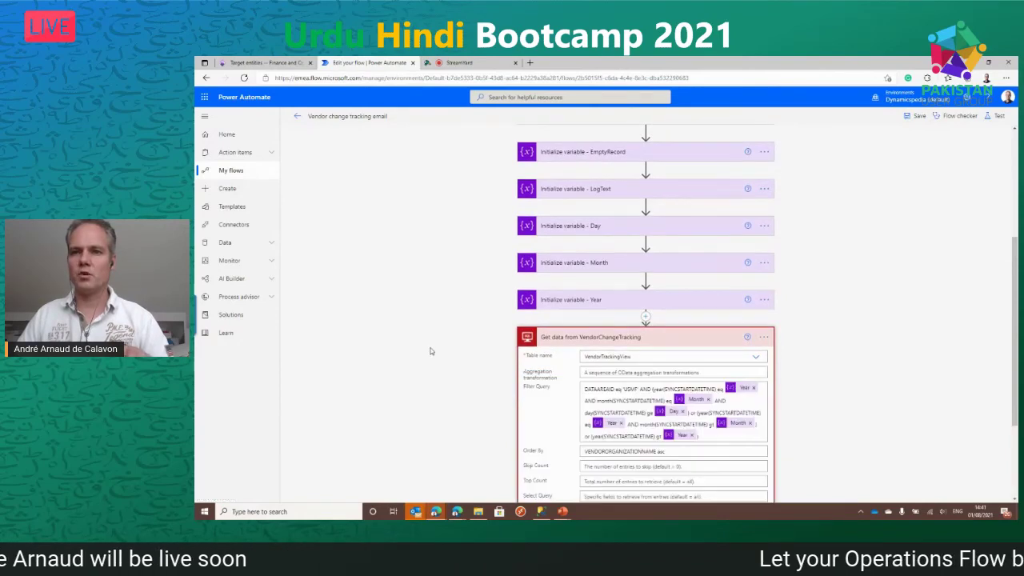
pyautogui.scroll(-3, 420, 328)
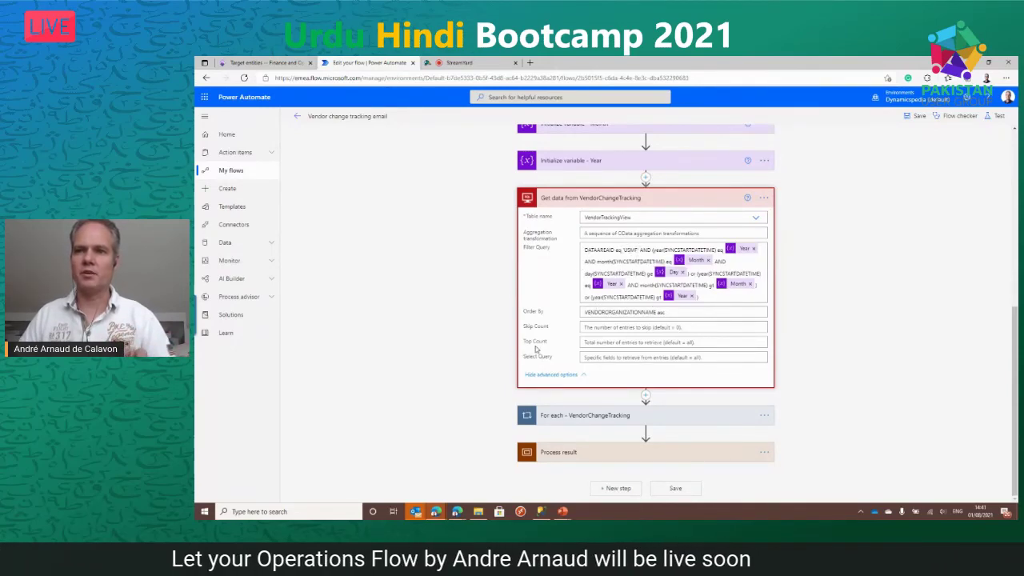
# - Expand the For each - VendorChangeTracking loop and review its Set variable - LogFound and LogTekst - rij toevoegen actions
pyautogui.click(573, 416)
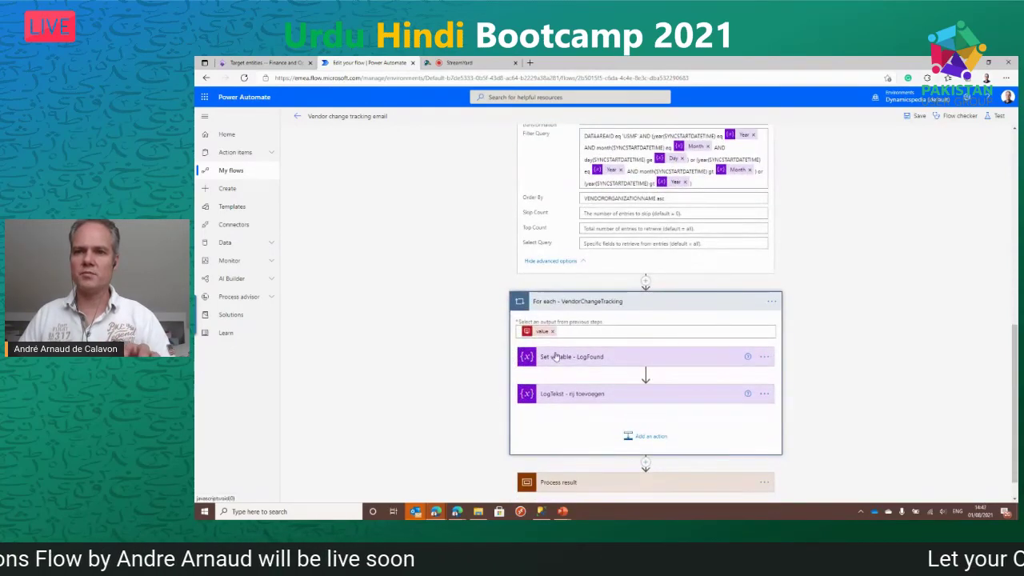
pyautogui.click(579, 359)
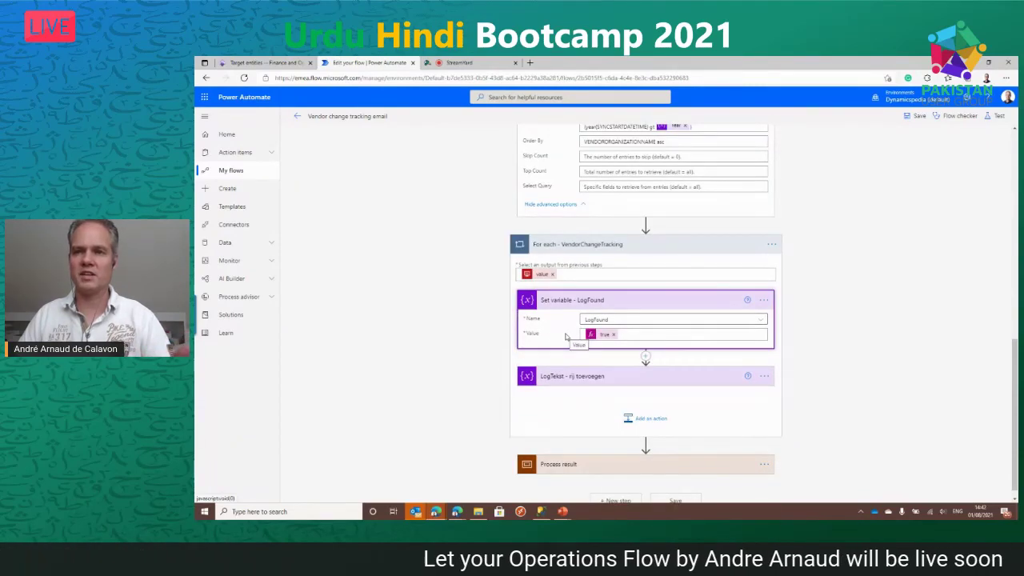
pyautogui.click(568, 378)
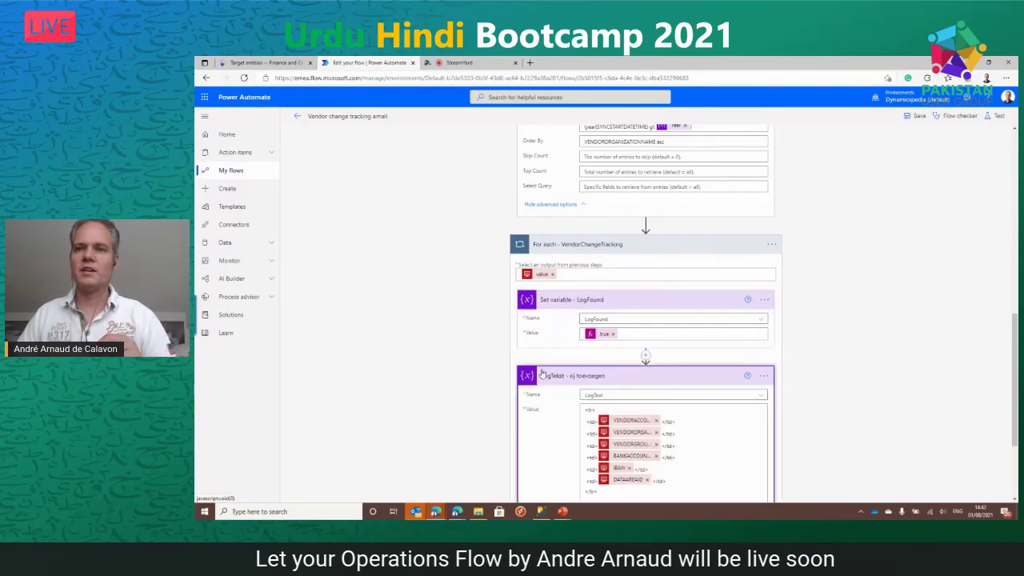
pyautogui.scroll(-2, 577, 376)
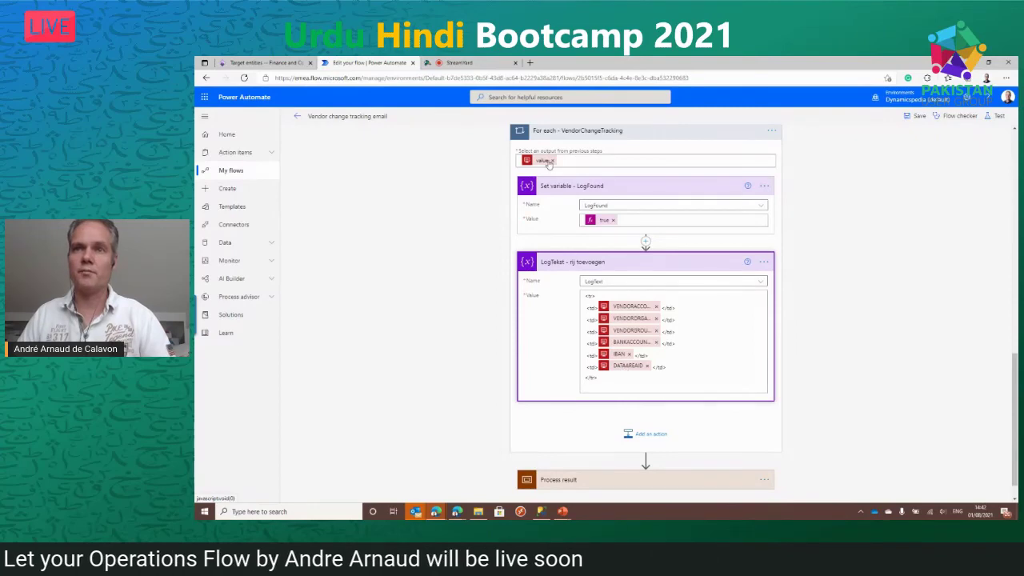
pyautogui.scroll(-1, 560, 360)
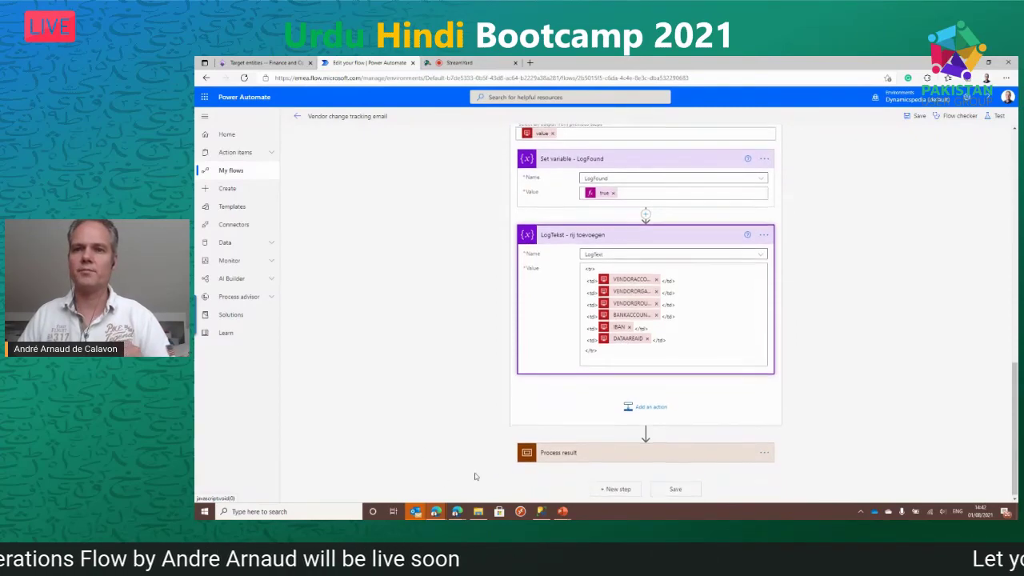
# - Expand the Process result scope, its LogFound condition and the Send email action, and review the HTML email body through the LogText variable
pyautogui.click(564, 453)
pyautogui.scroll(-3, 566, 464)
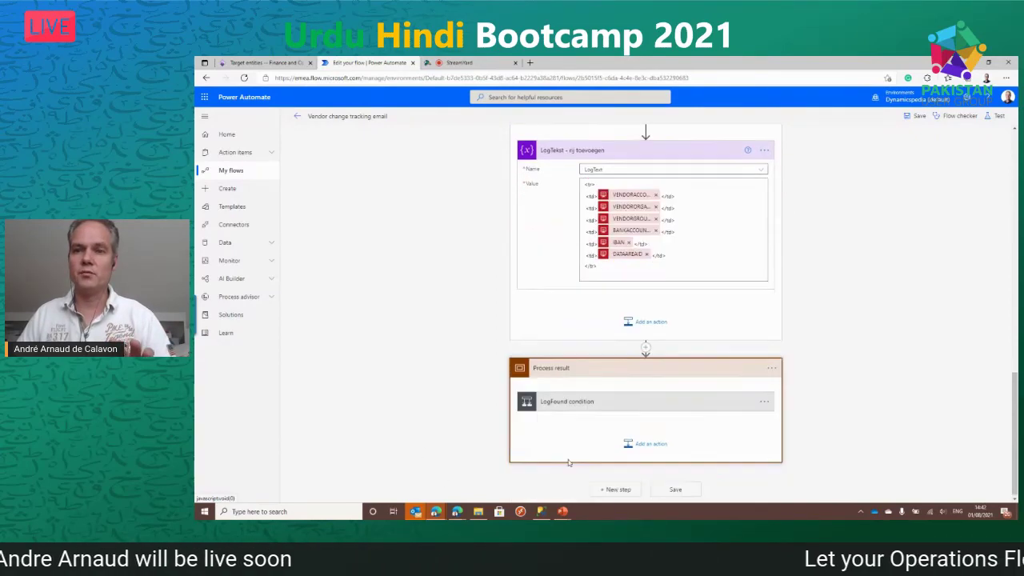
pyautogui.click(572, 410)
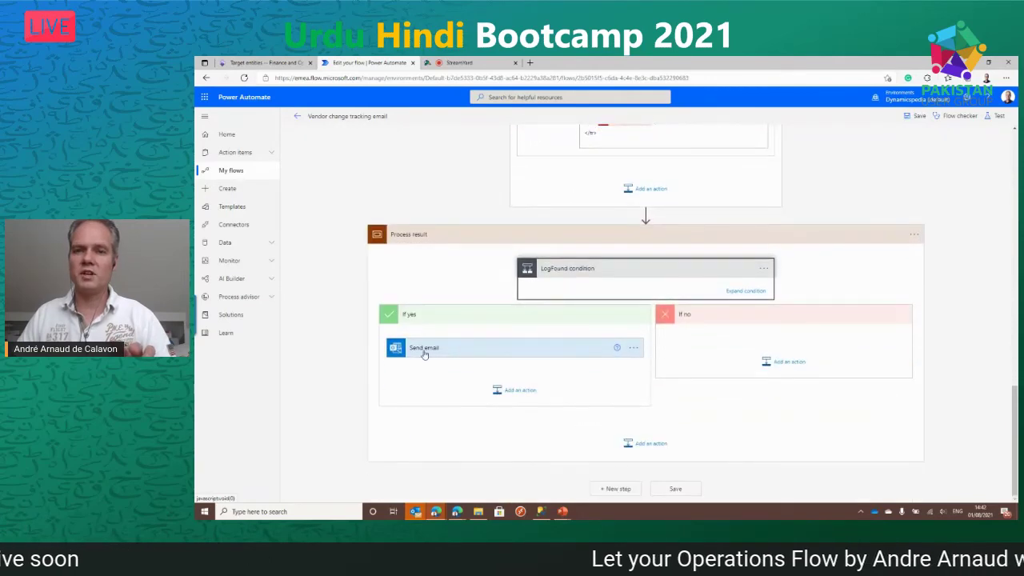
pyautogui.click(423, 352)
pyautogui.scroll(-2, 429, 406)
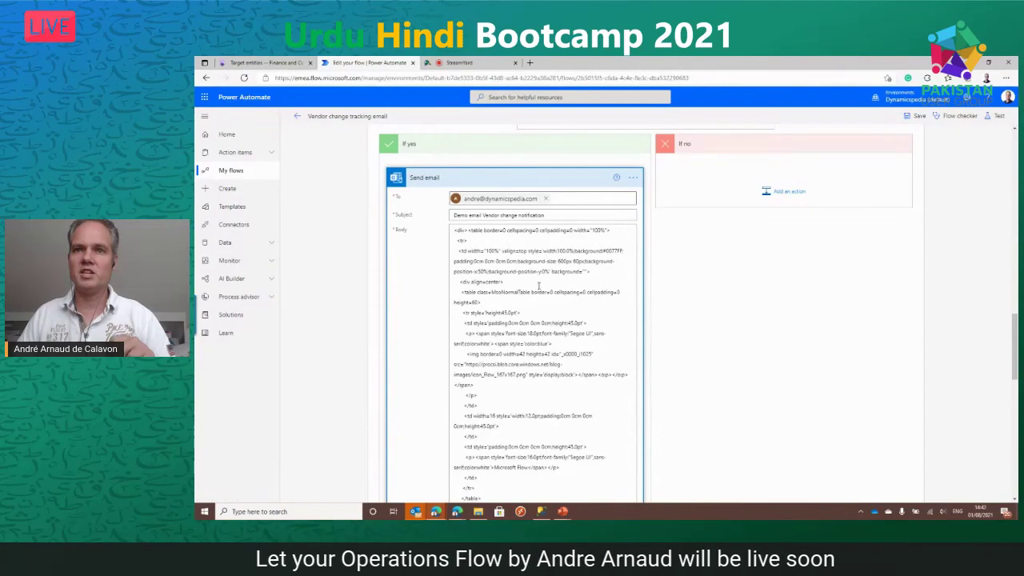
pyautogui.scroll(-10, 552, 291)
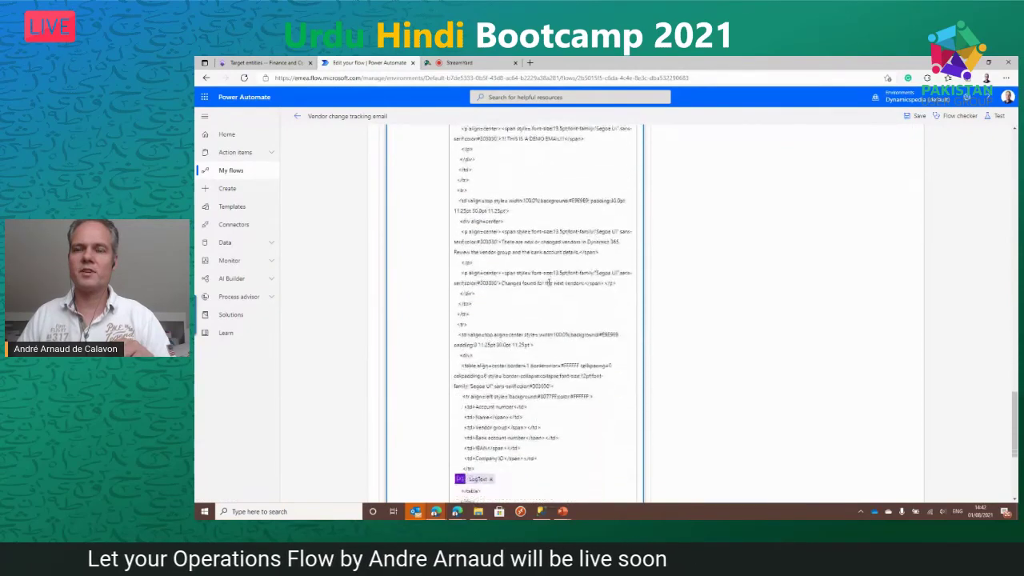
pyautogui.scroll(-1, 547, 277)
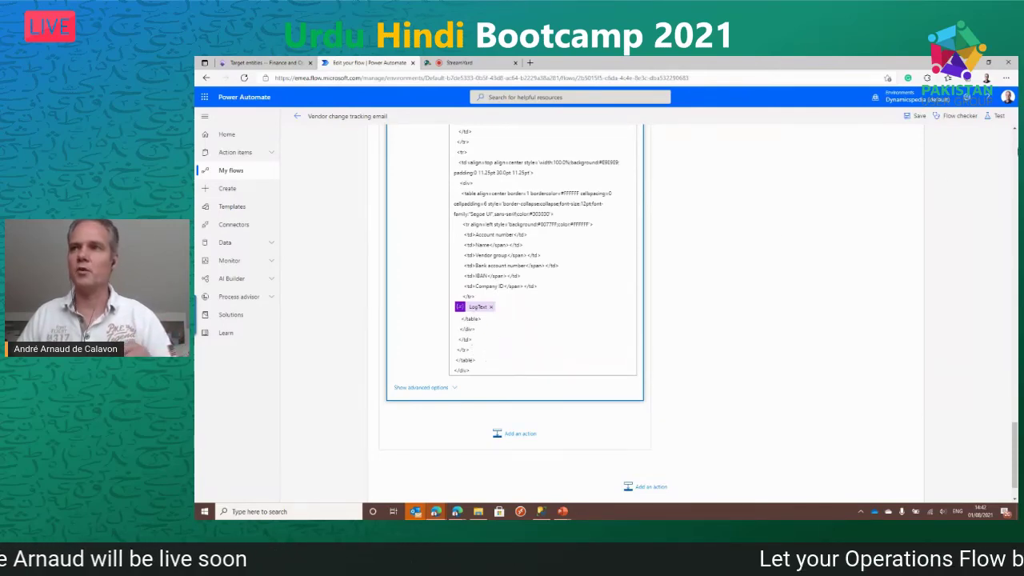
# - Run a manual test of the Vendor change tracking email flow
pyautogui.click(997, 118)
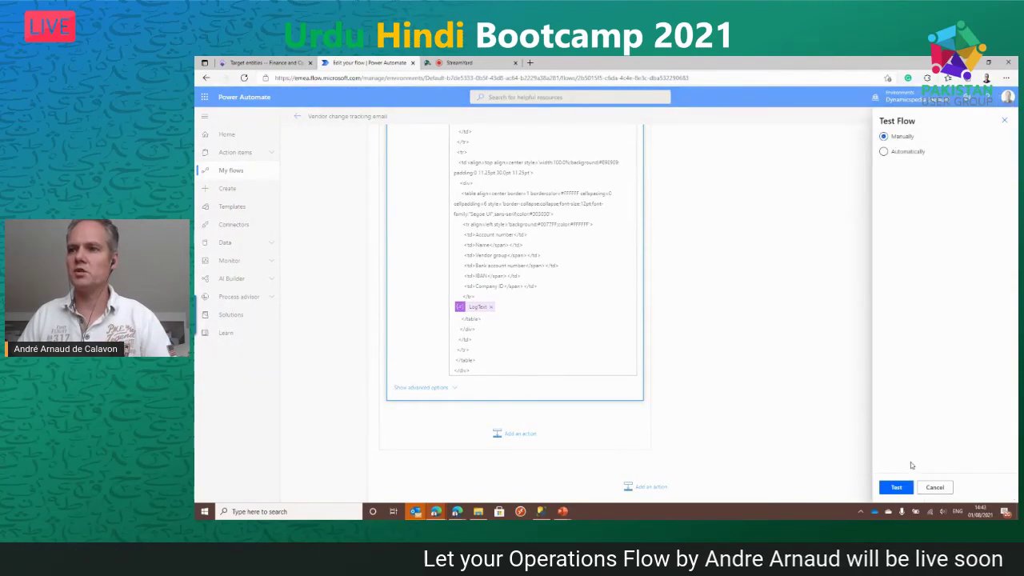
pyautogui.click(896, 487)
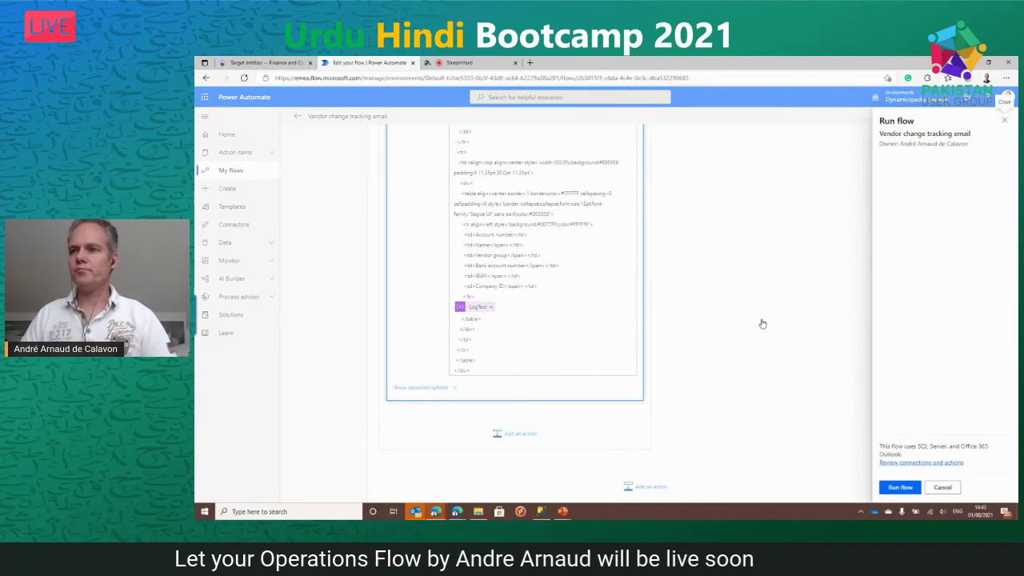
pyautogui.click(899, 487)
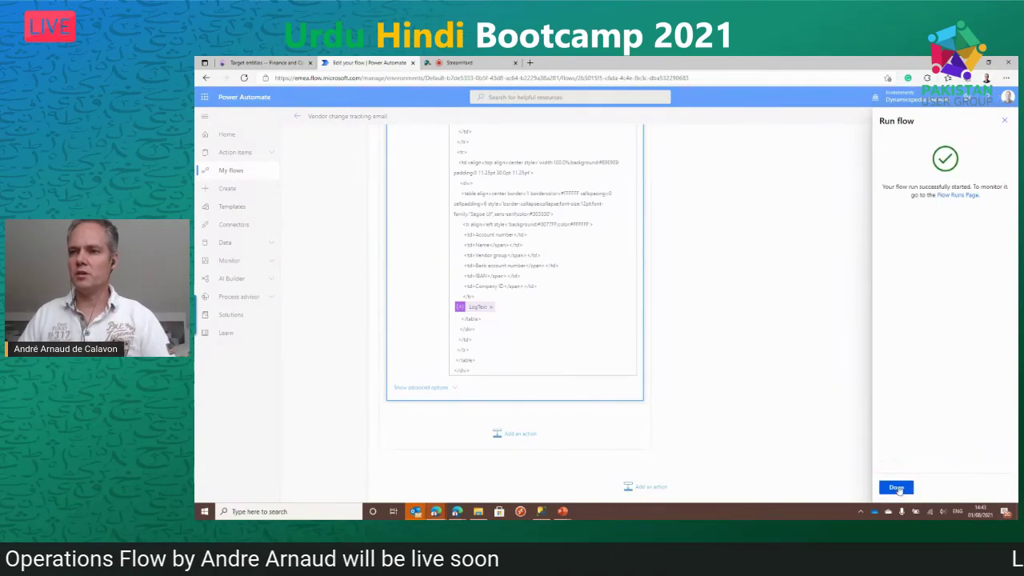
# - Close the run confirmation, switch to Outlook and review the newest Demo email Vendor change notification message in the Demo folder in a maximized window
pyautogui.click(897, 487)
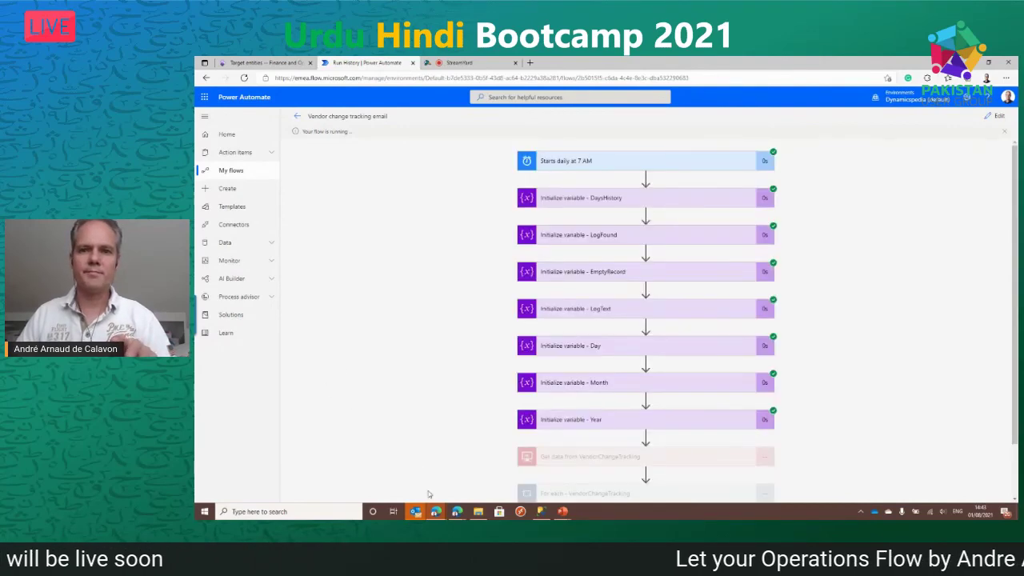
pyautogui.moveTo(423, 513)
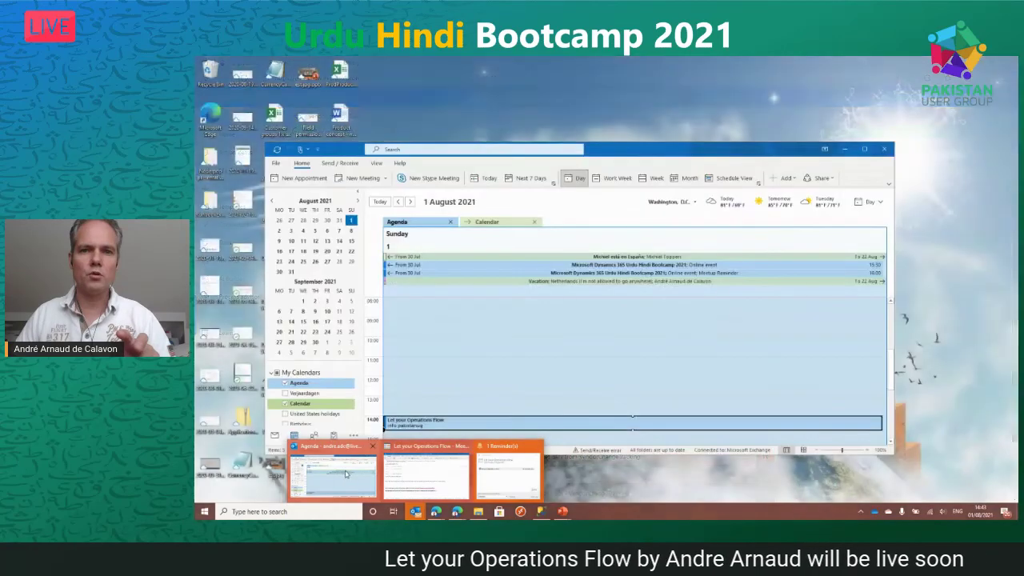
pyautogui.click(350, 476)
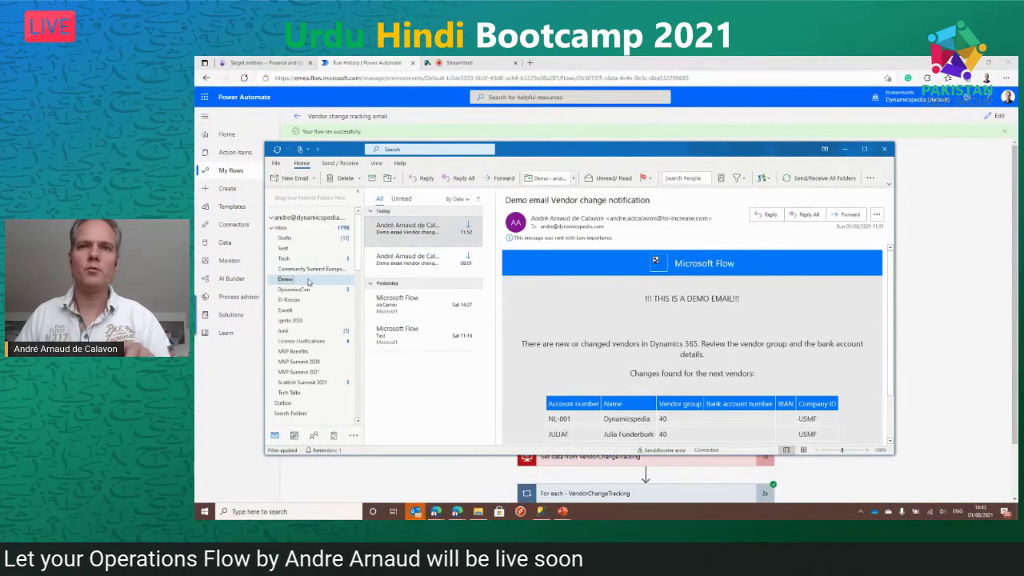
pyautogui.click(428, 232)
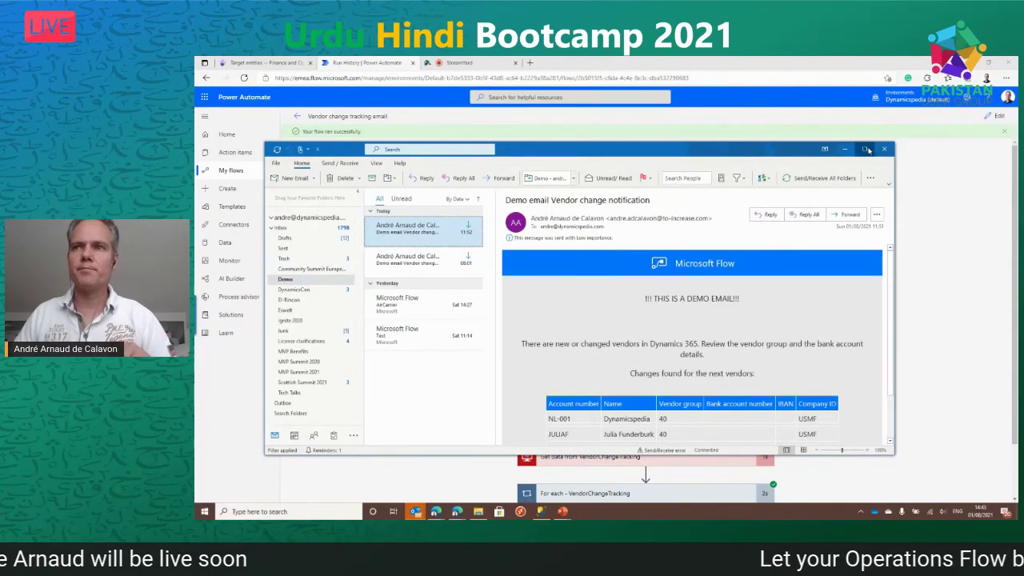
pyautogui.click(866, 149)
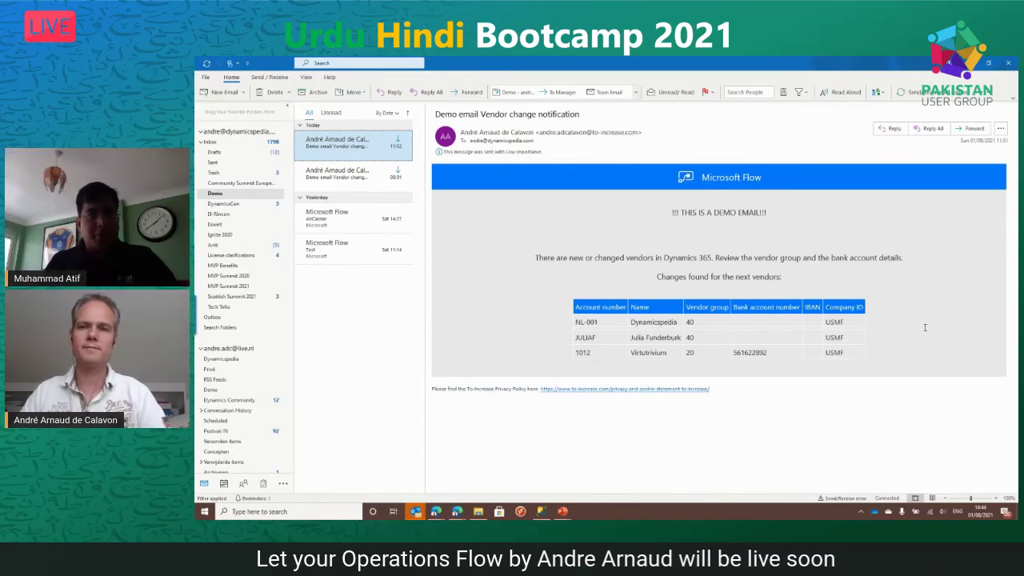
pyautogui.click(1006, 62)
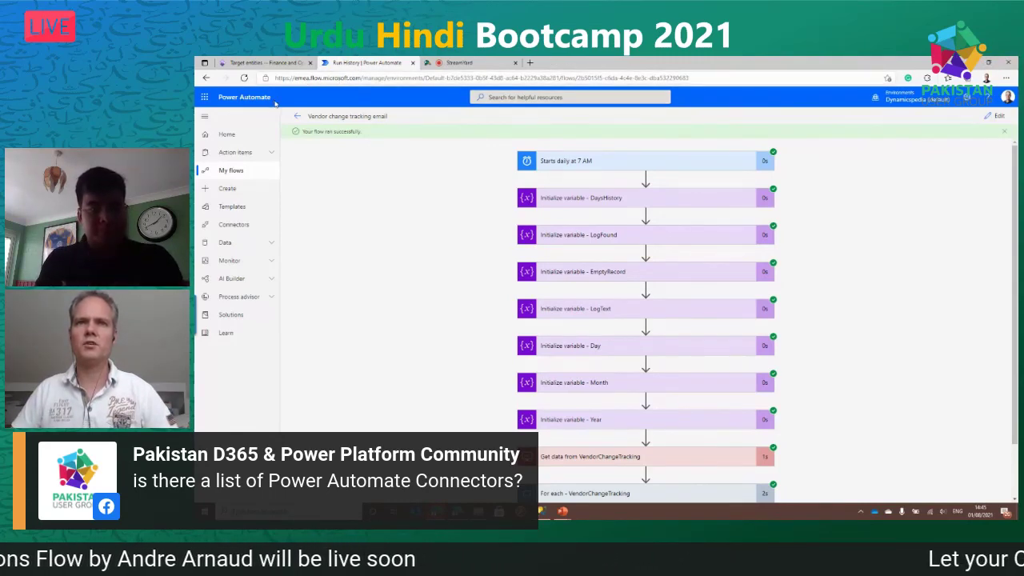
# - Return to the browser's Power Automate home page by shortening the address to emea.flow.microsoft.com
pyautogui.click(310, 78)
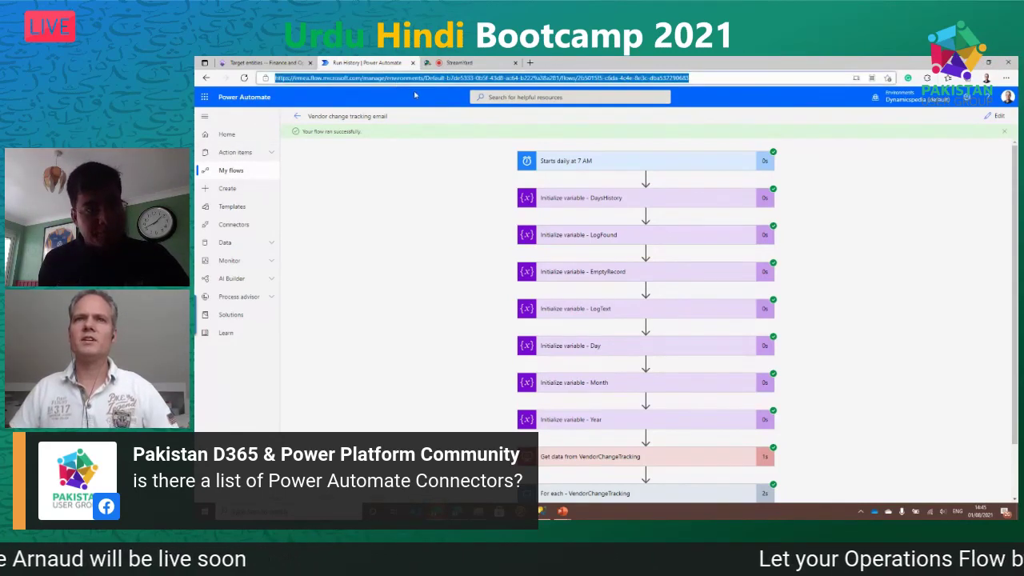
pyautogui.click(352, 78)
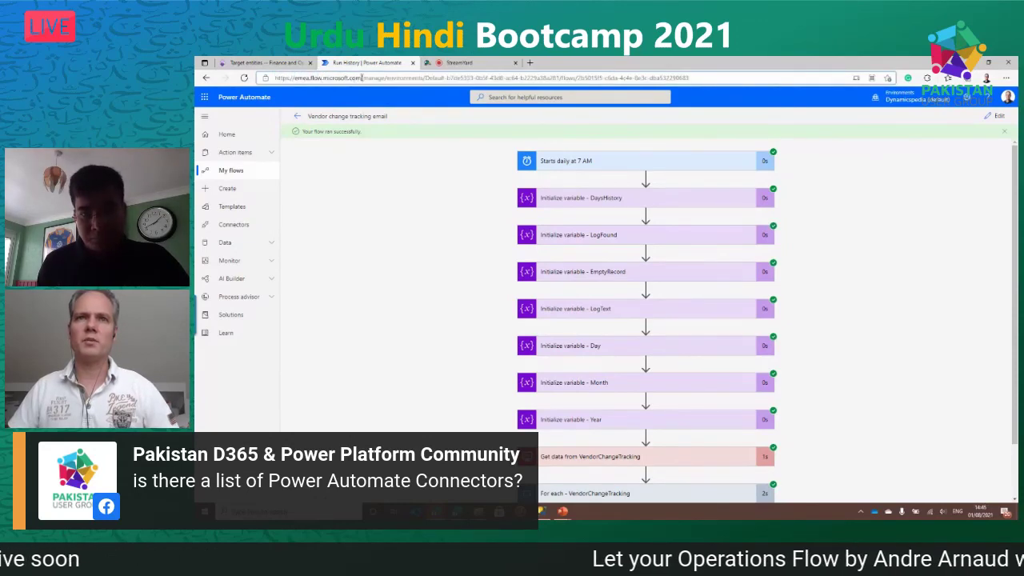
pyautogui.moveTo(361, 78); pyautogui.dragTo(808, 86)
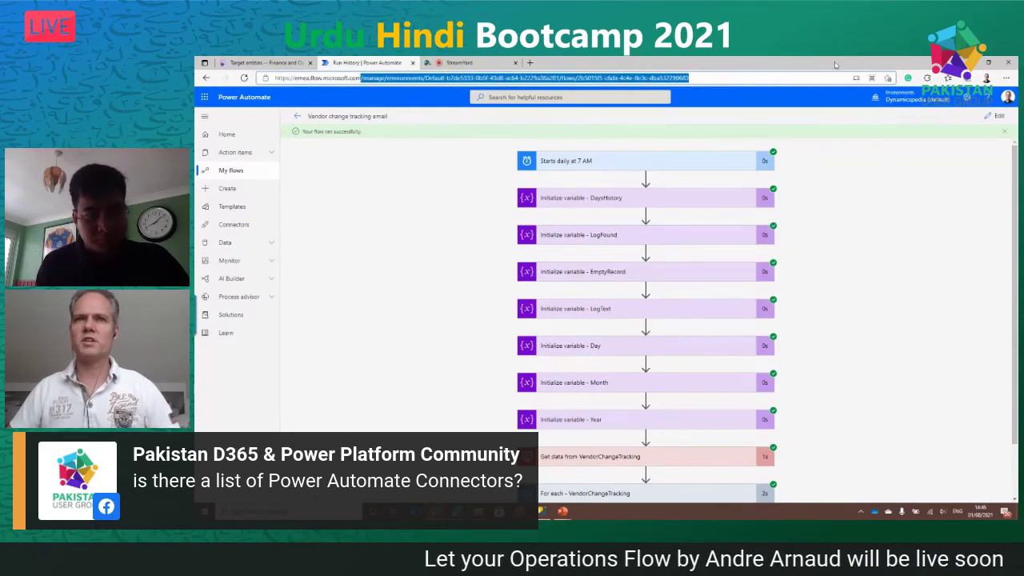
pyautogui.press('BackSpace')
pyautogui.press('Return')
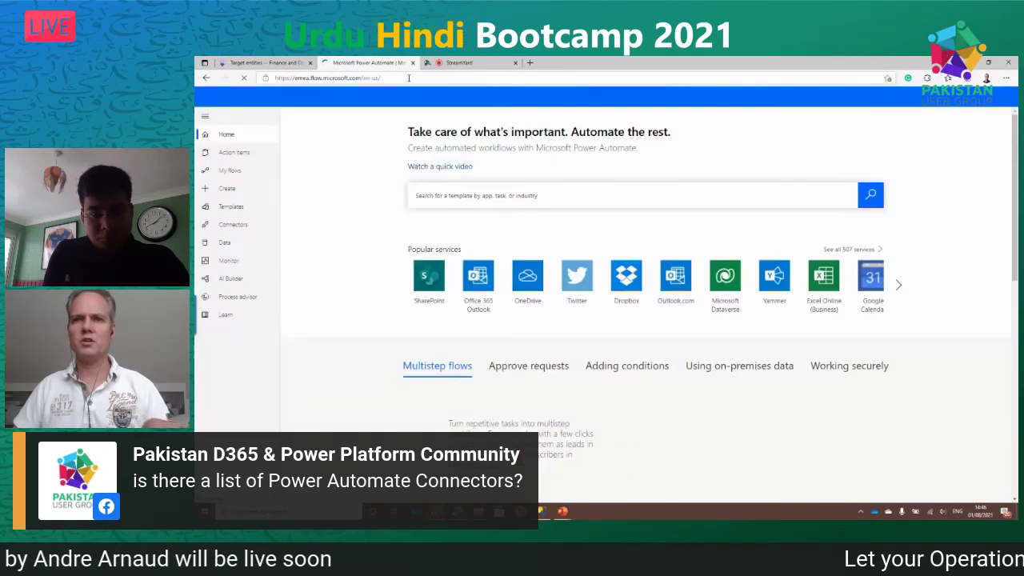
# - Open the full list of services from the Popular services section and browse the supported connectors
pyautogui.scroll(-5, 355, 258)
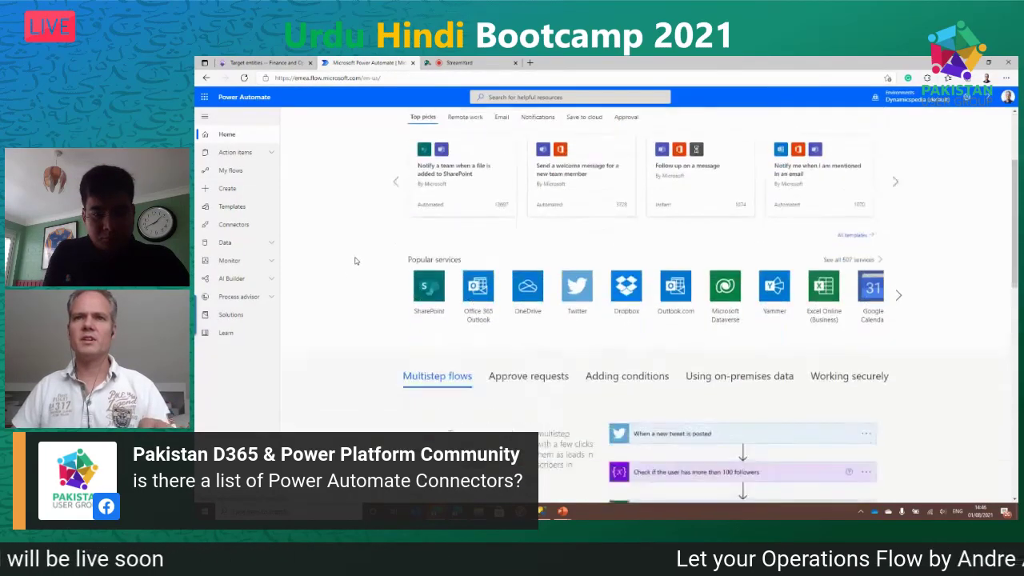
pyautogui.scroll(-2, 356, 258)
pyautogui.scroll(2, 395, 234)
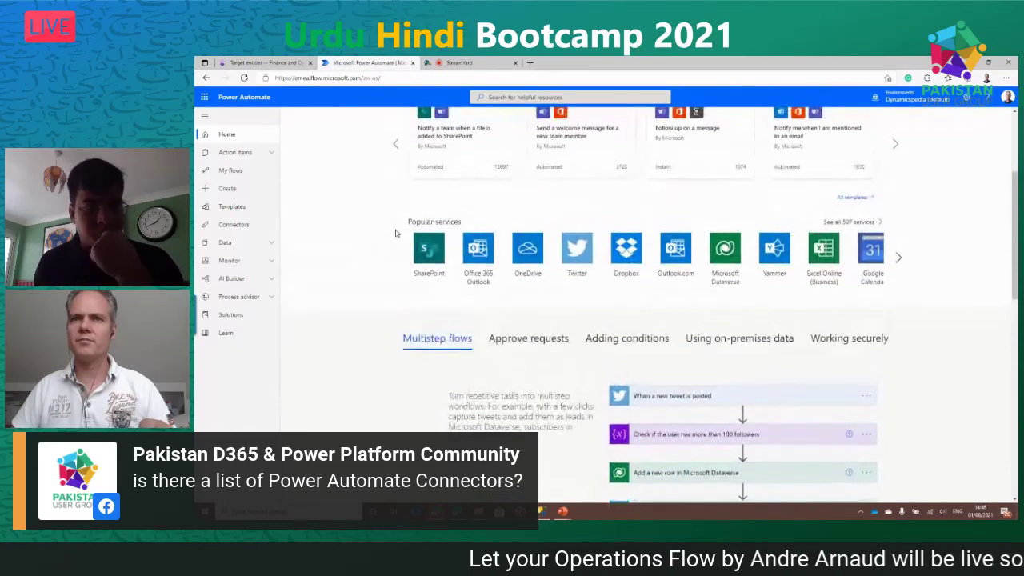
pyautogui.click(861, 227)
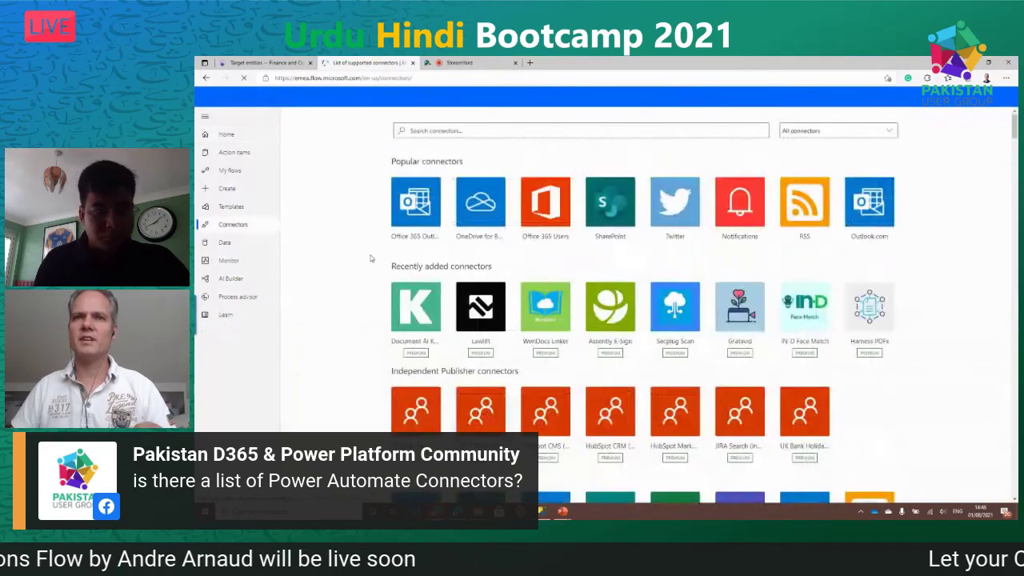
pyautogui.scroll(-10, 439, 241)
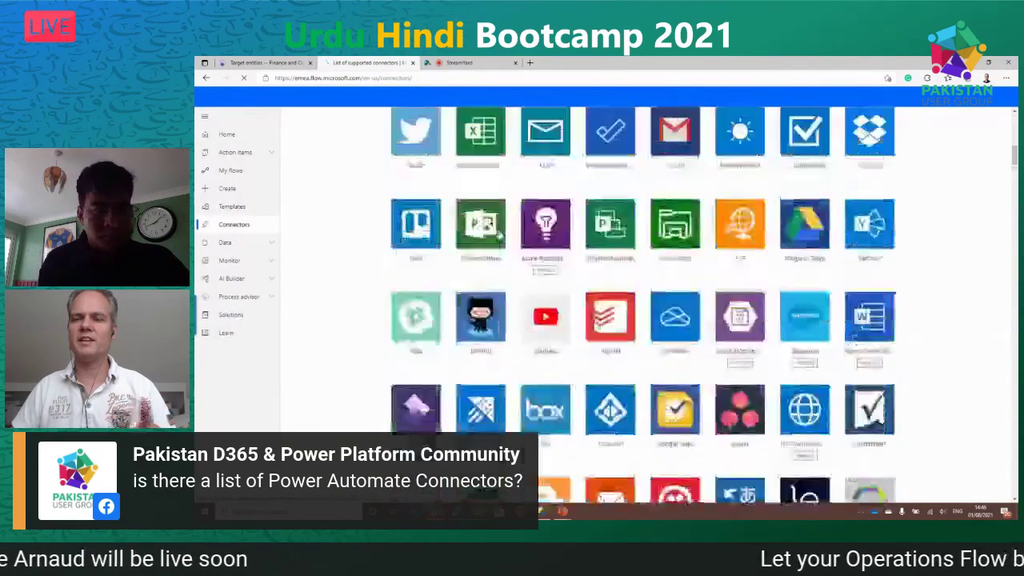